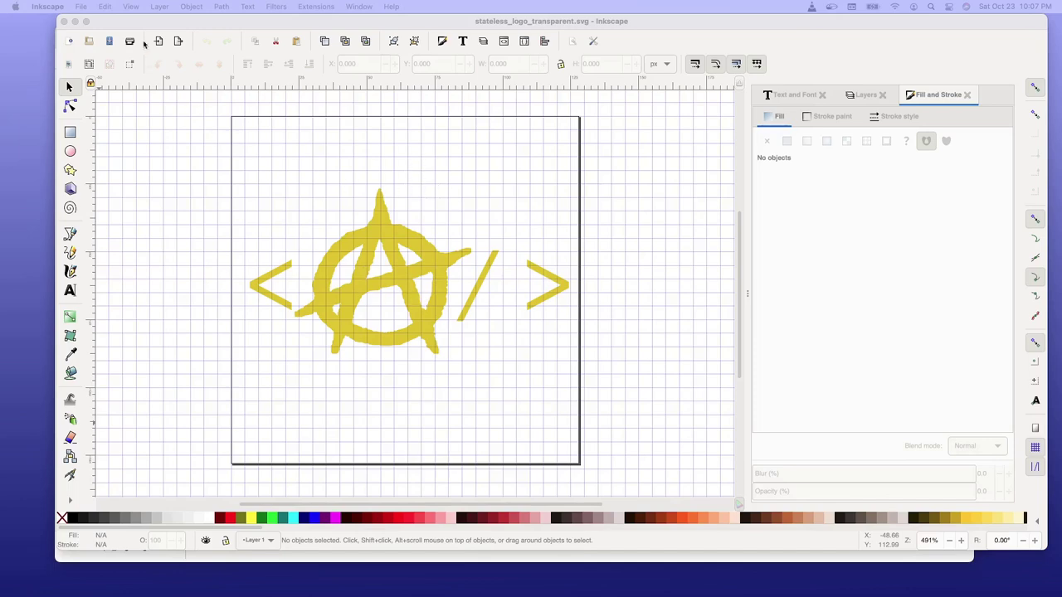
Begin a Save As of the logo document and browse the Pictures folder
click(270, 25)
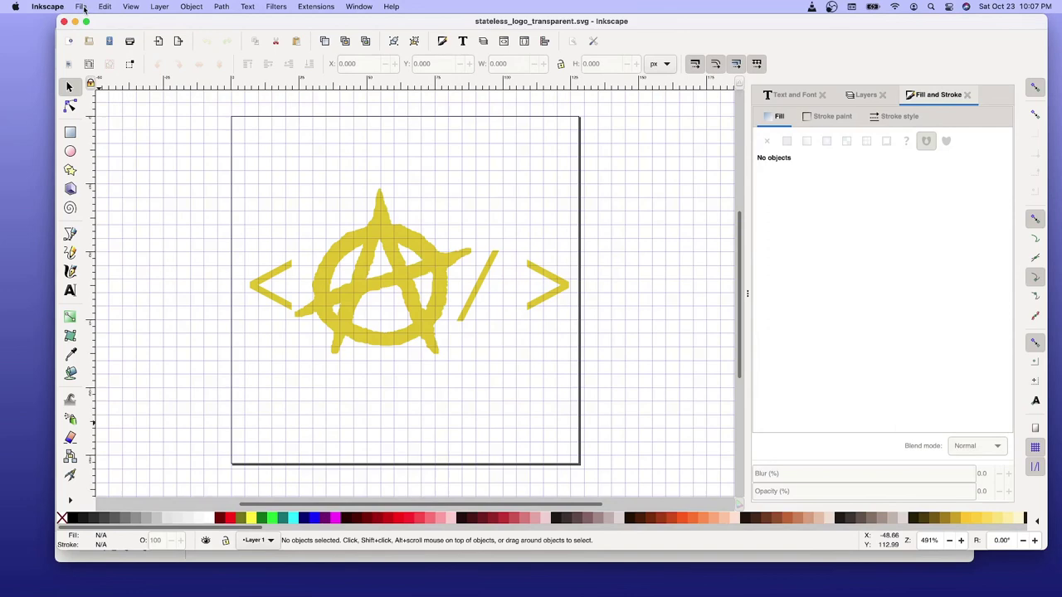
click(84, 9)
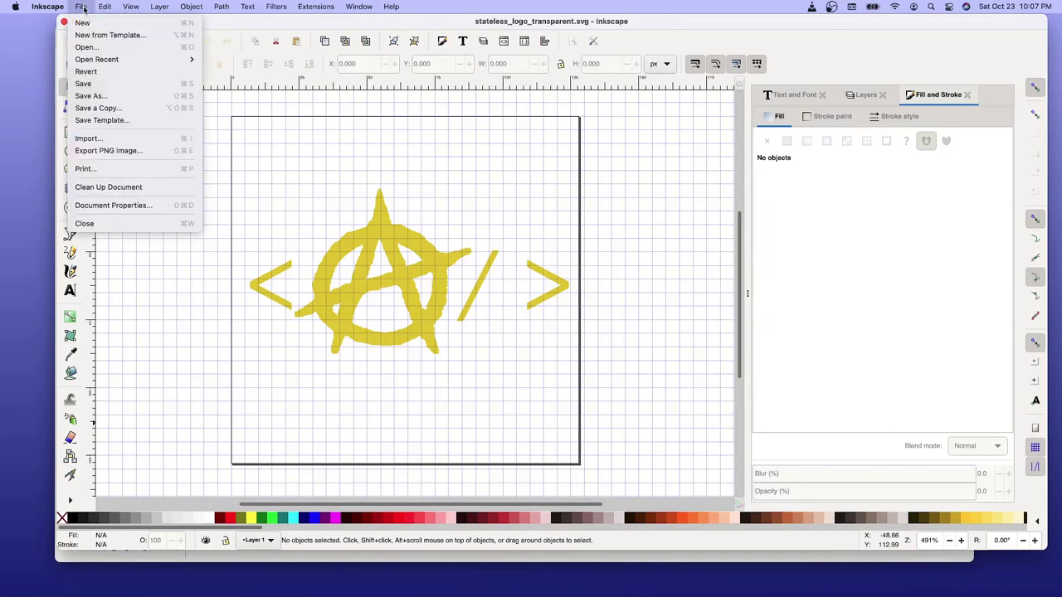
click(91, 96)
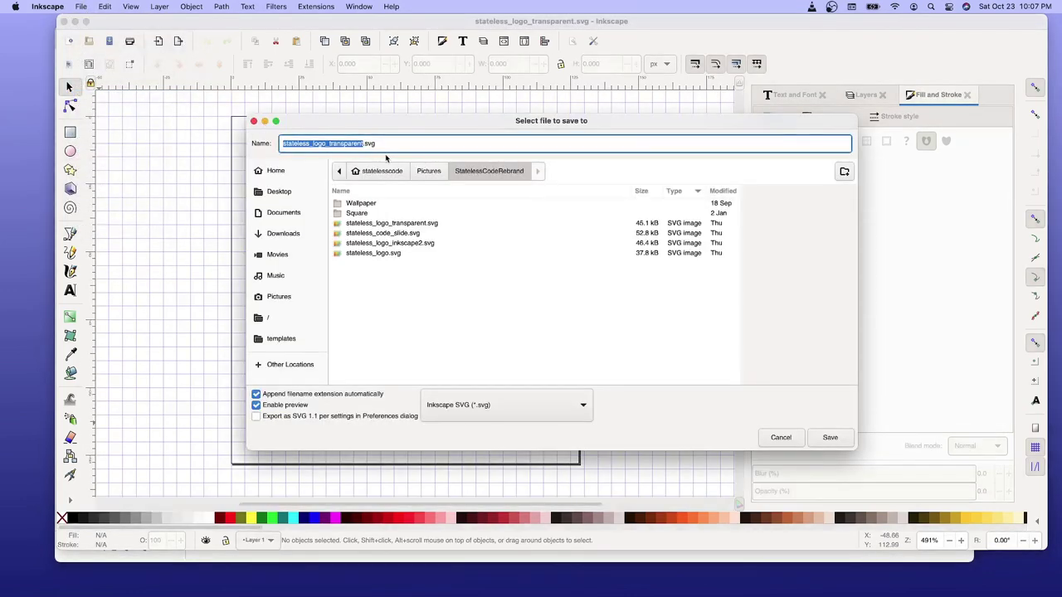
click(424, 174)
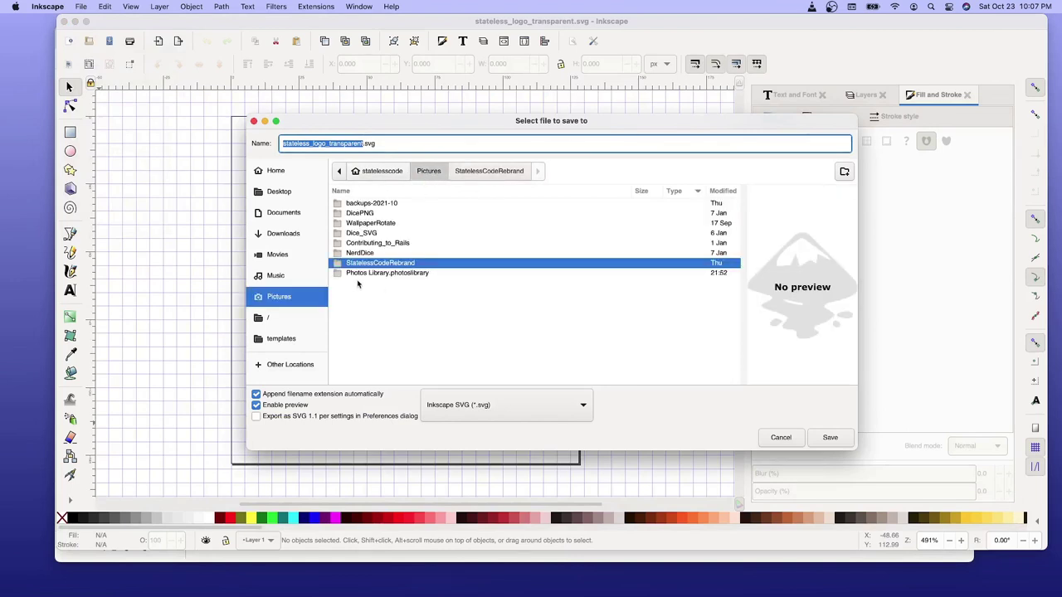
right_click(358, 276)
key(Escape)
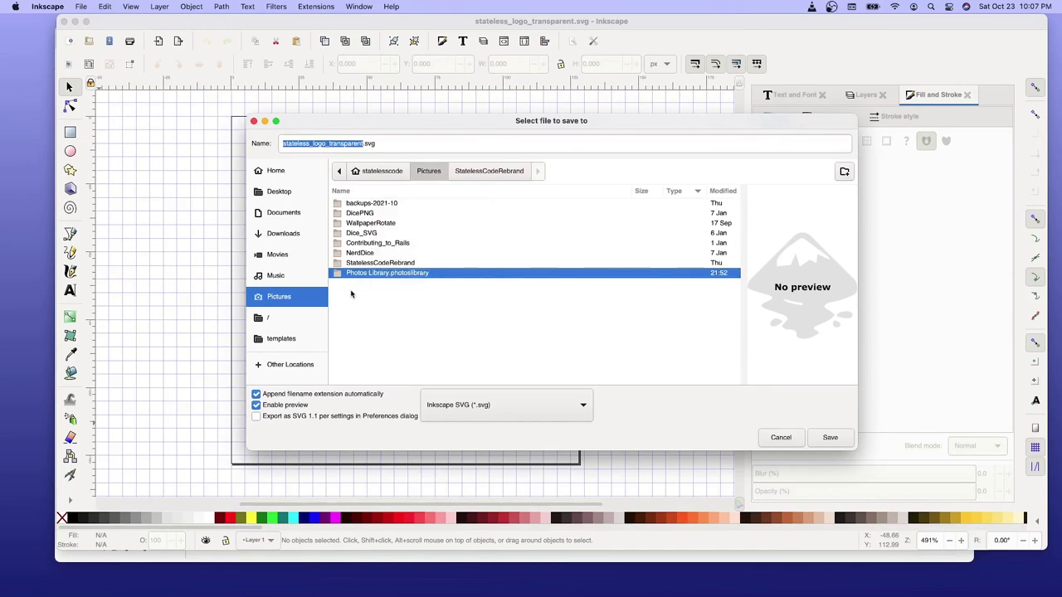
right_click(351, 294)
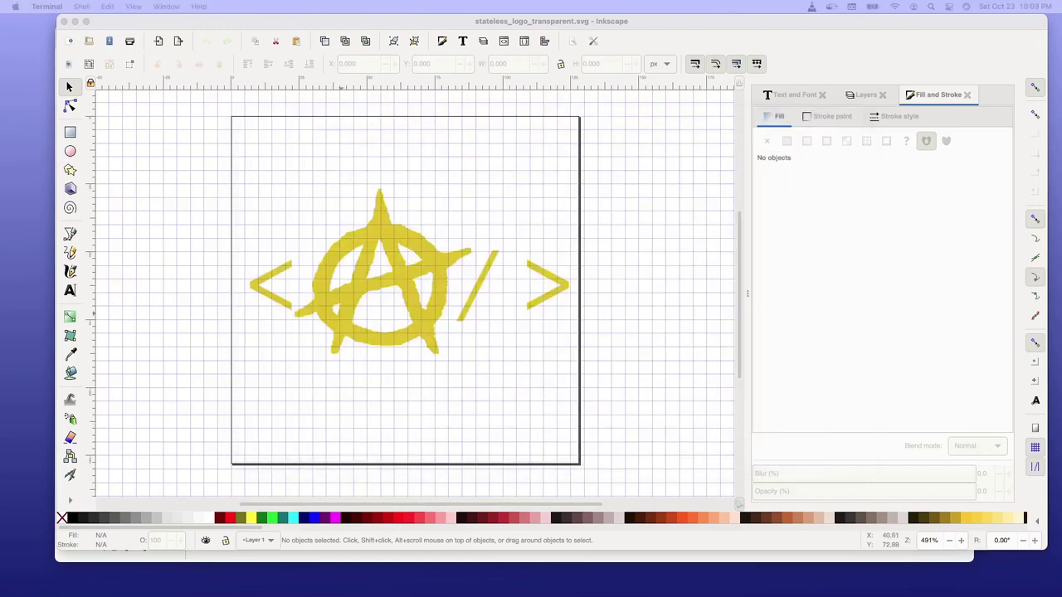
Save the logo as eitbd_logo_transparent.svg inside the Pictures/EltBD folder
click(137, 23)
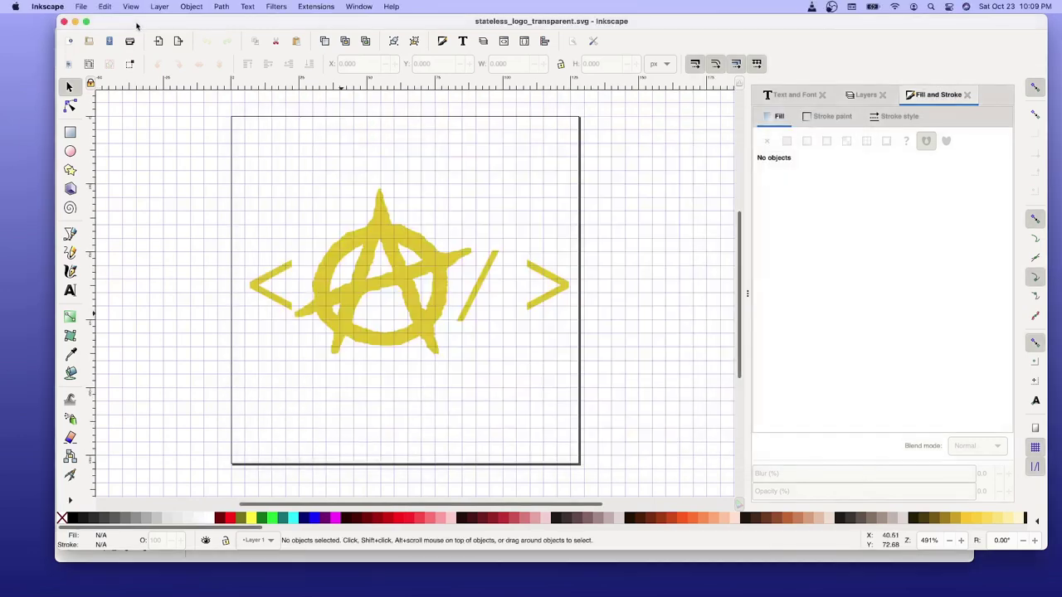
click(81, 7)
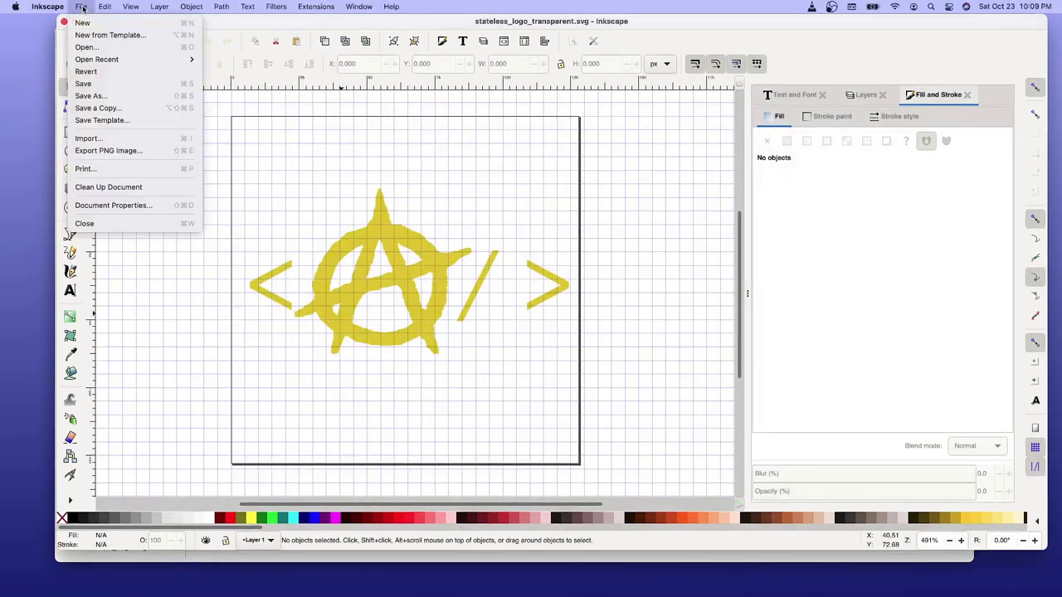
click(97, 95)
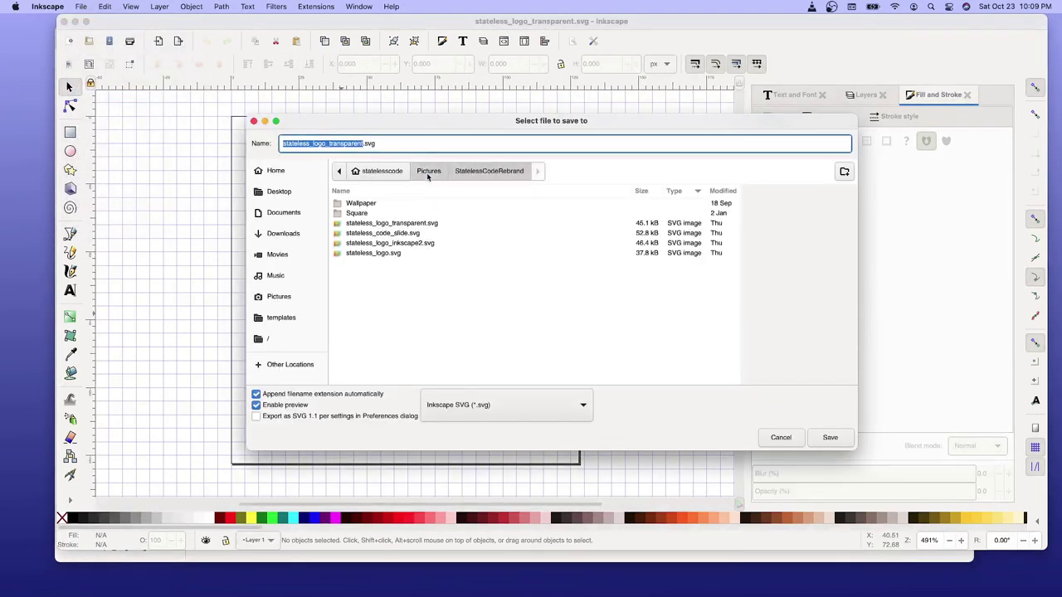
click(428, 174)
click(352, 205)
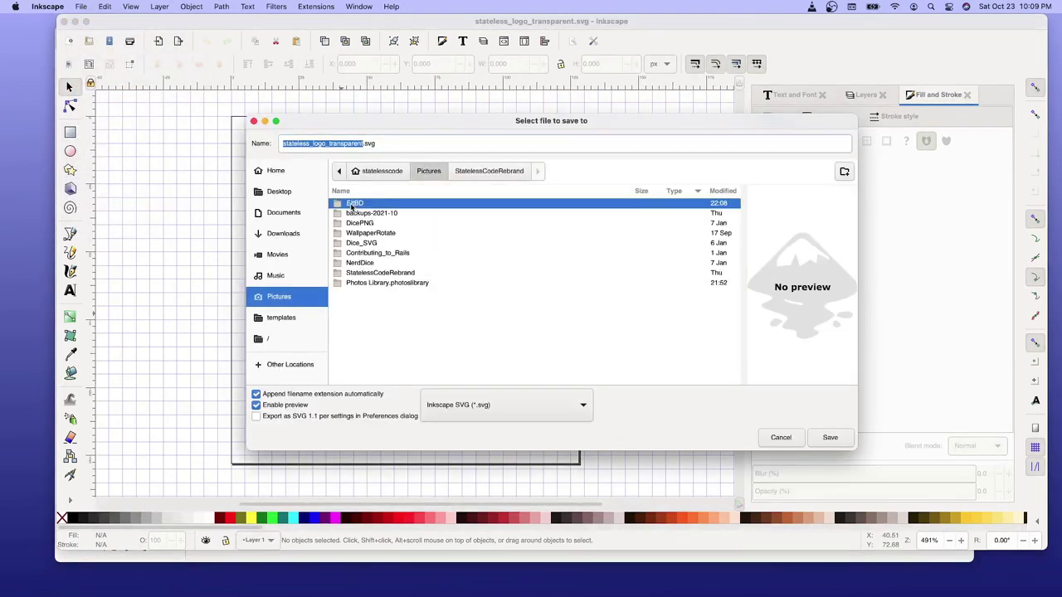
double_click(353, 205)
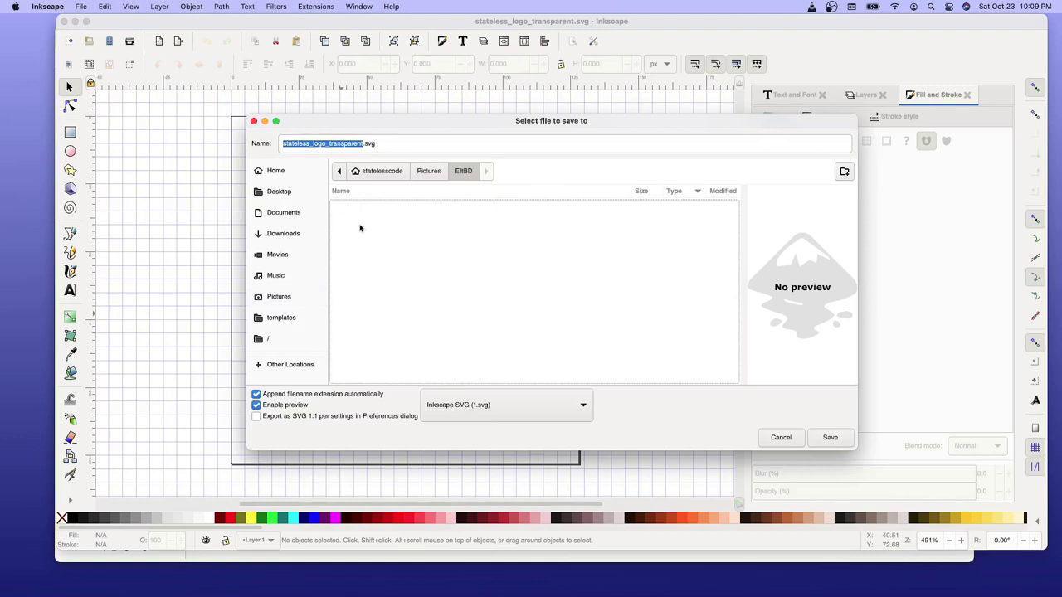
click(412, 144)
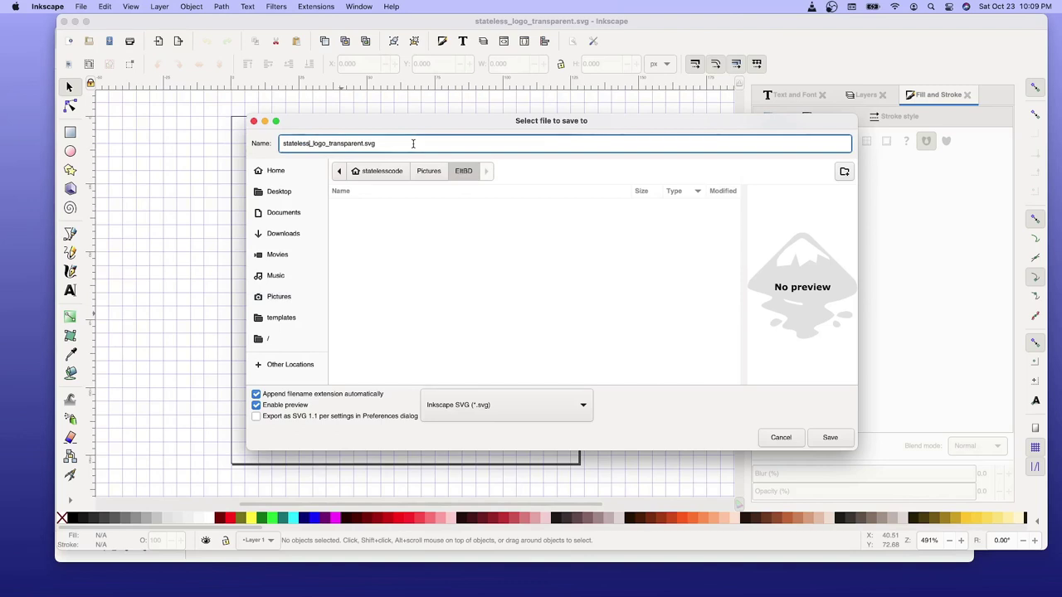
key(shift+Home)
text(e)
text(itbd)
key(Return)
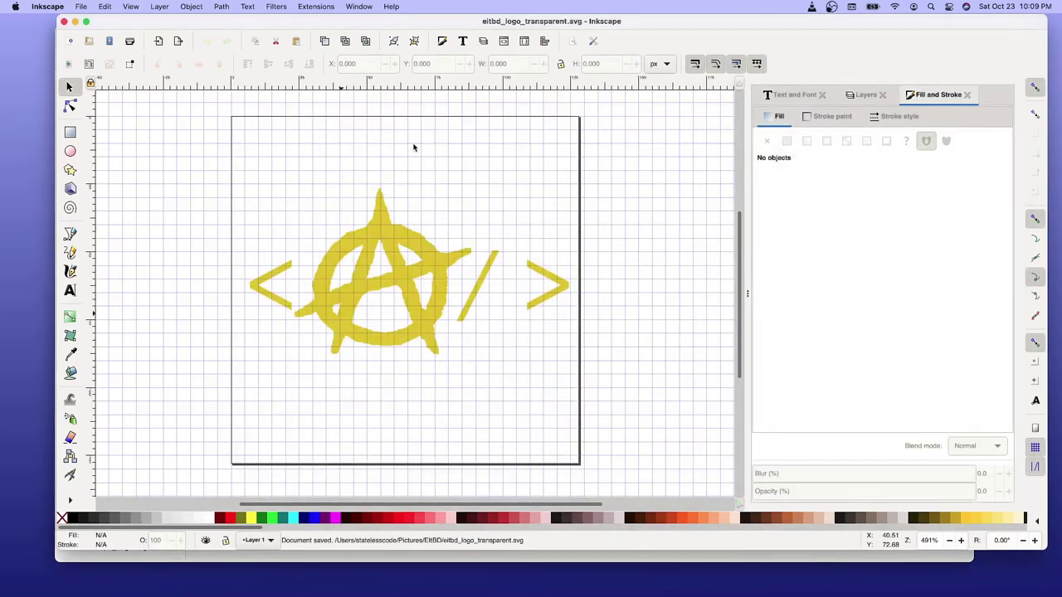
Import the Inkscape logo and toggle Layer 1 and Layer 2 visibility to inspect them
click(83, 8)
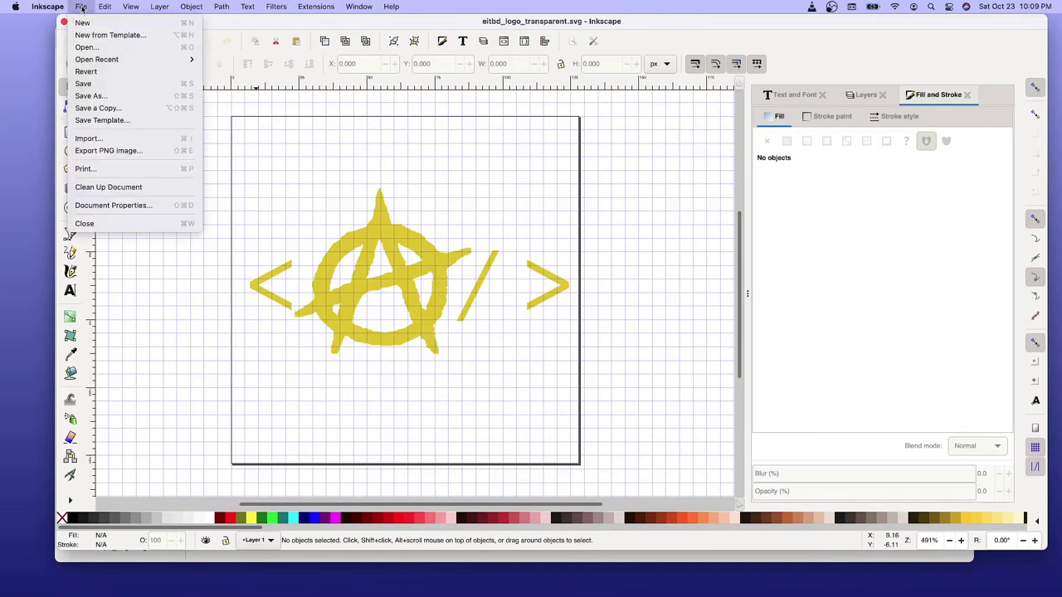
click(87, 139)
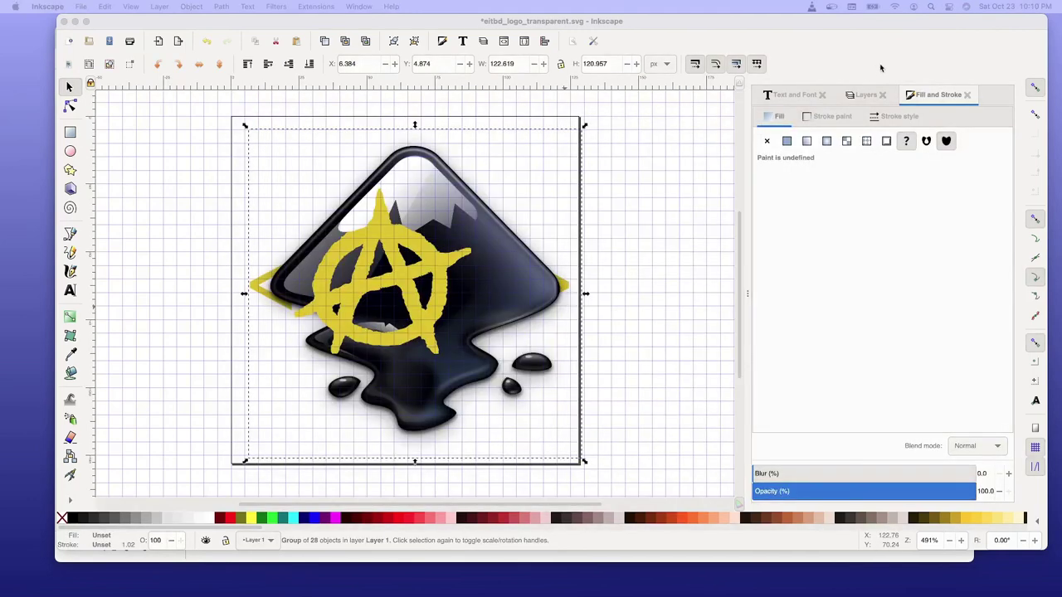
click(859, 95)
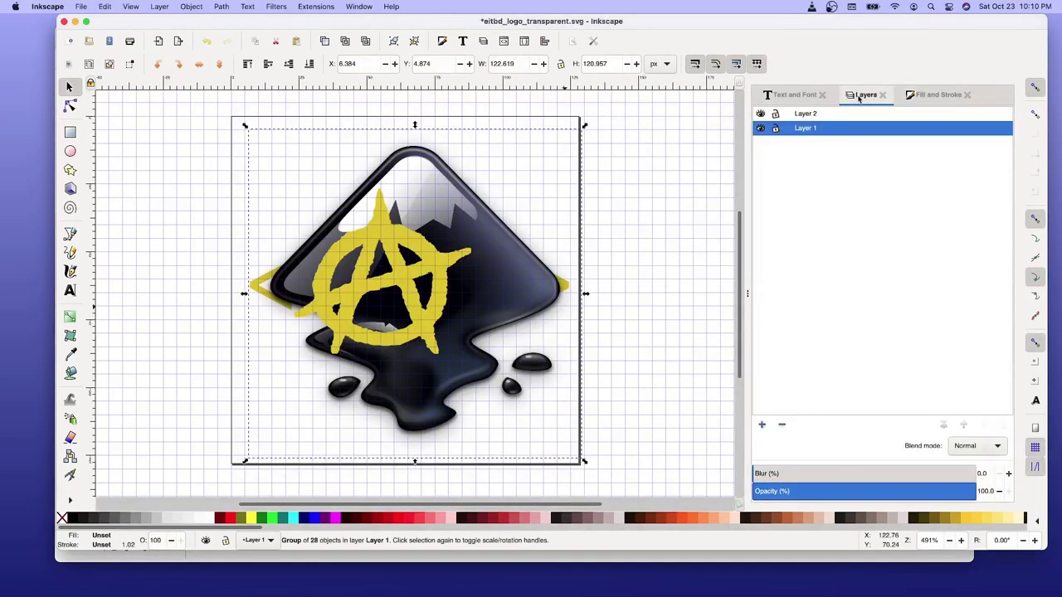
click(761, 128)
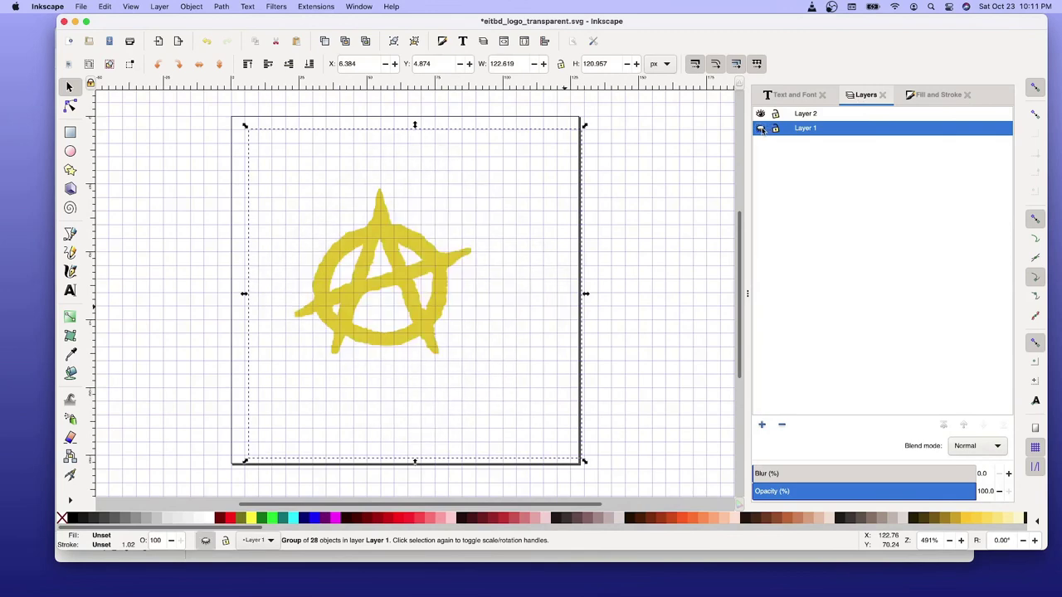
click(761, 129)
click(761, 114)
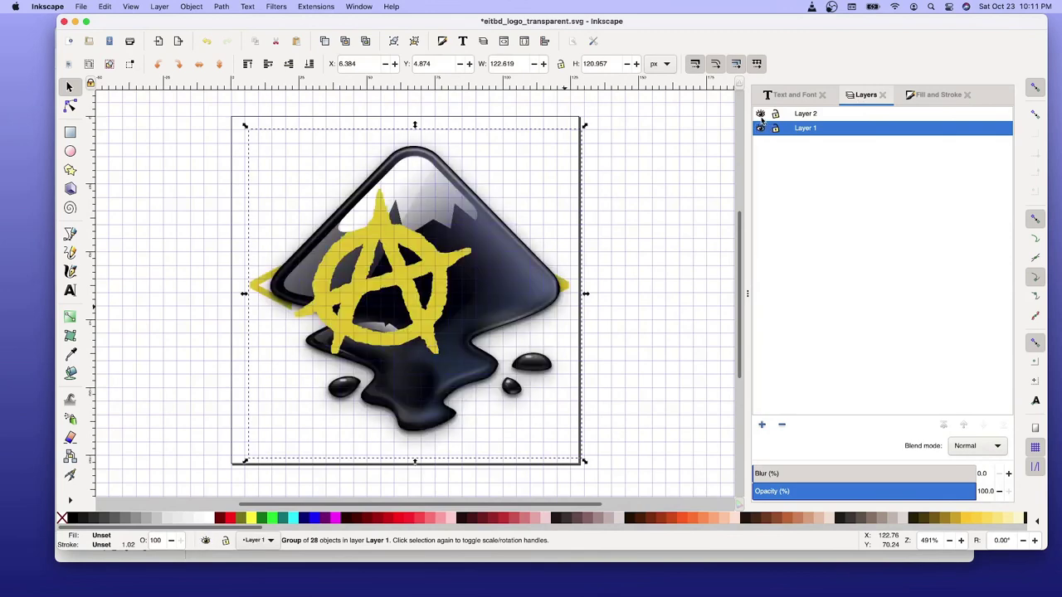
click(761, 128)
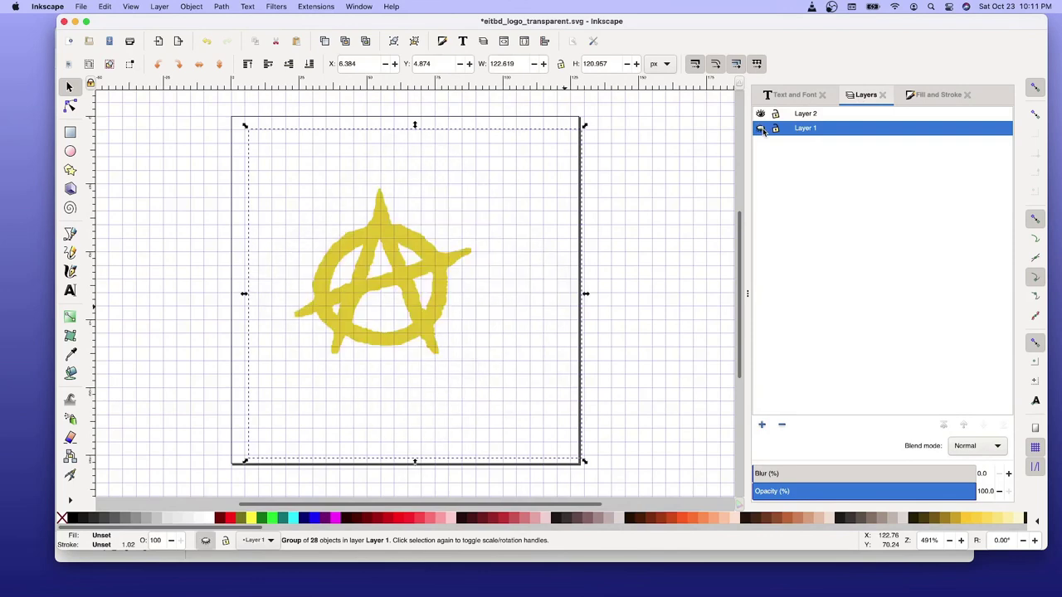
click(761, 129)
Toggle the layers' visibility again, then undo back to the saved state without the logo
click(759, 128)
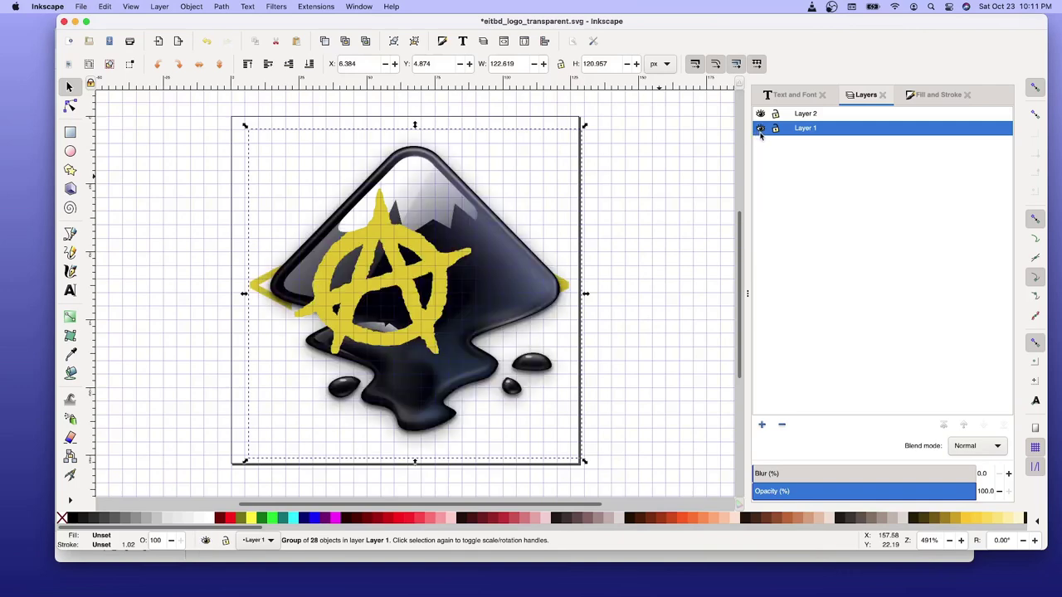
click(760, 129)
click(760, 129)
click(761, 114)
click(760, 128)
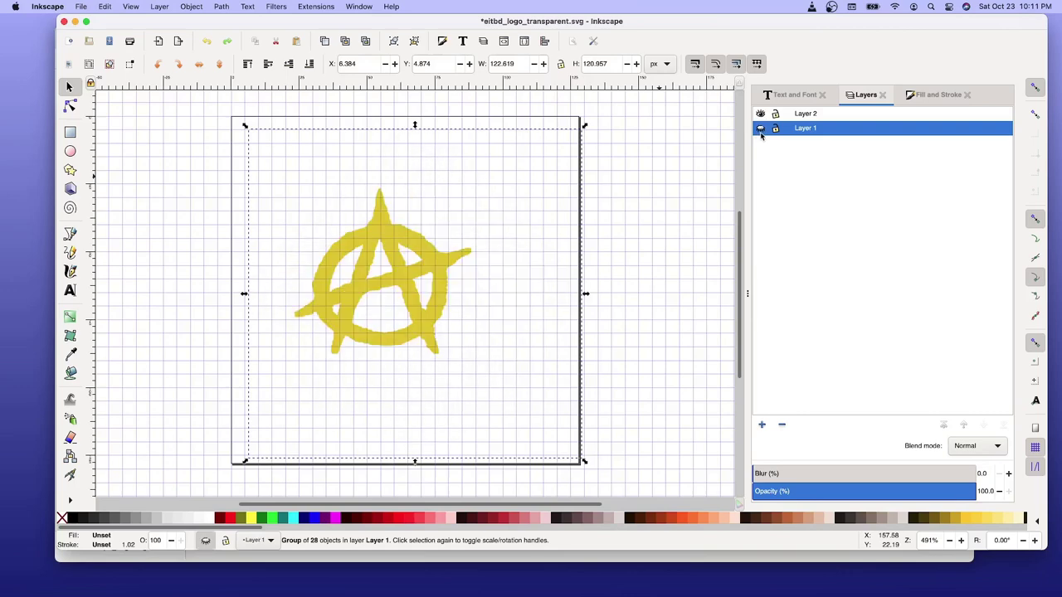
click(760, 128)
click(760, 128)
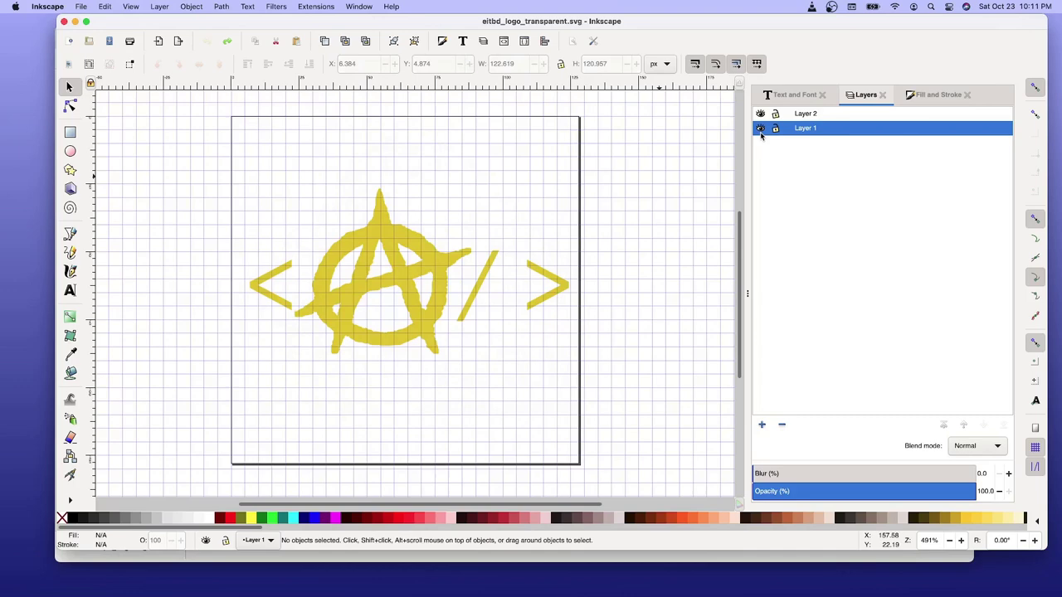
key(ctrl+z)
Move the yellow anarchy symbol from Layer 2 into Layer 1 with Move to Layer
click(404, 247)
click(403, 274)
right_click(403, 274)
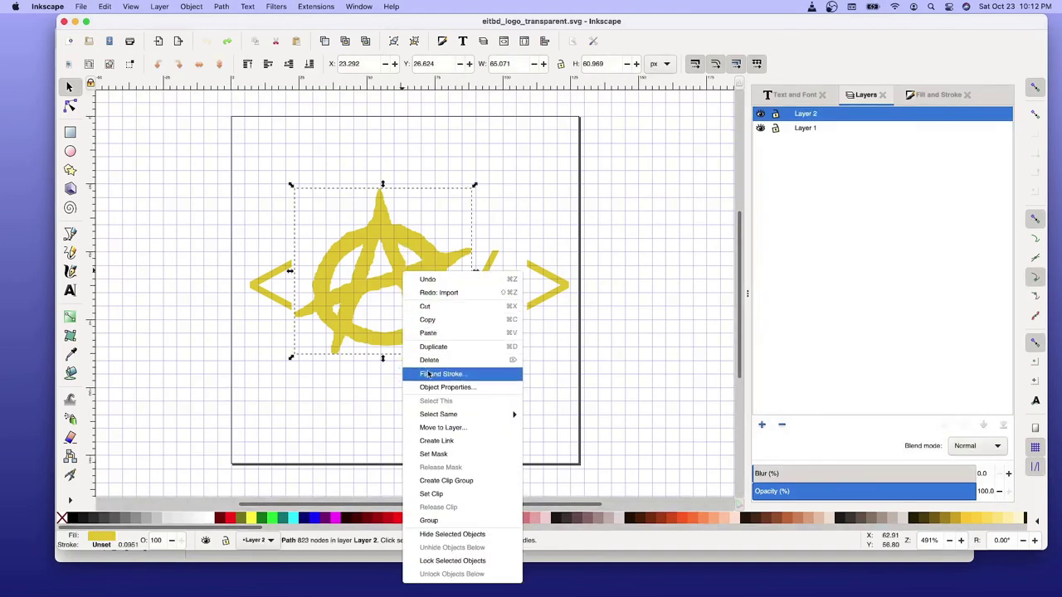
click(426, 428)
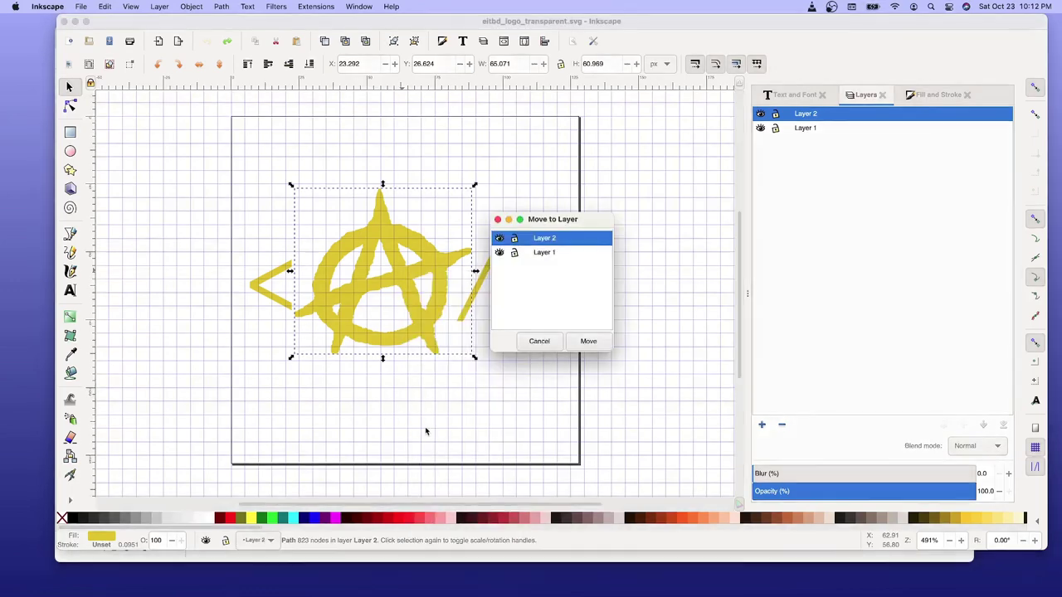
click(548, 253)
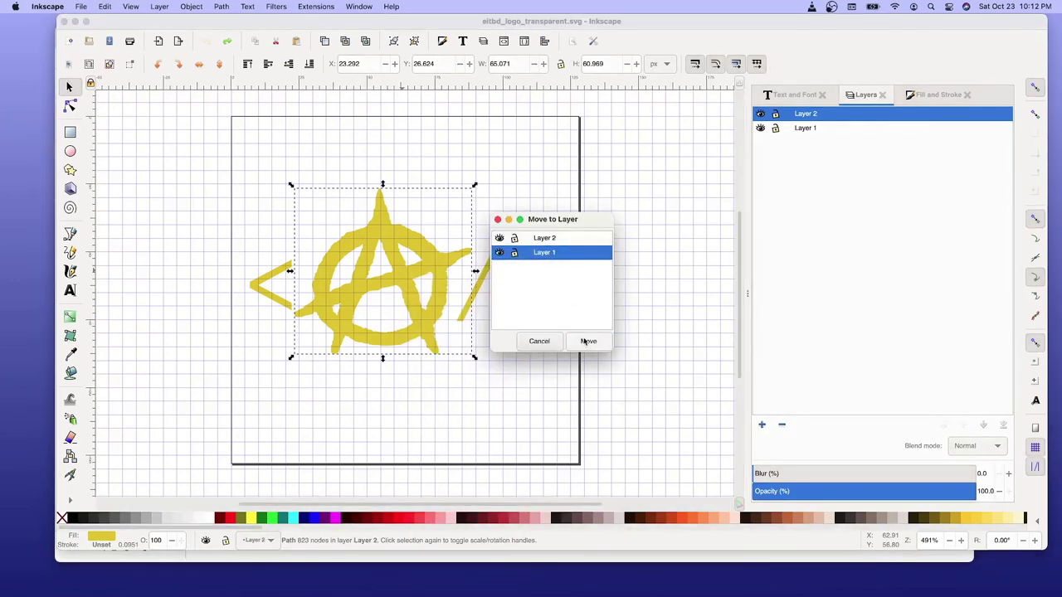
click(589, 340)
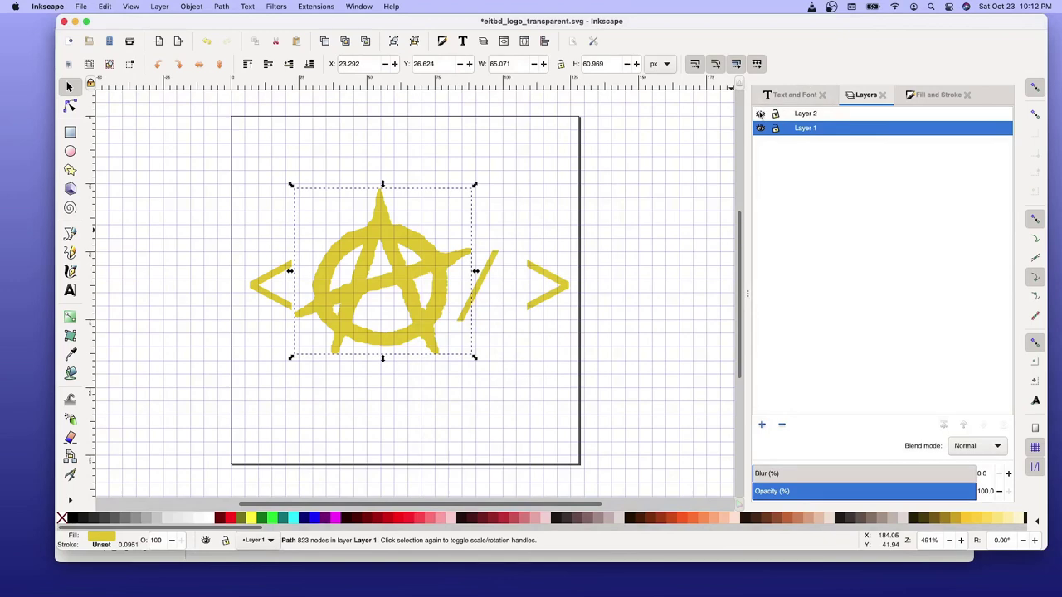
Rename Layer 1, holding the anarchy logo, to Stateless
click(761, 128)
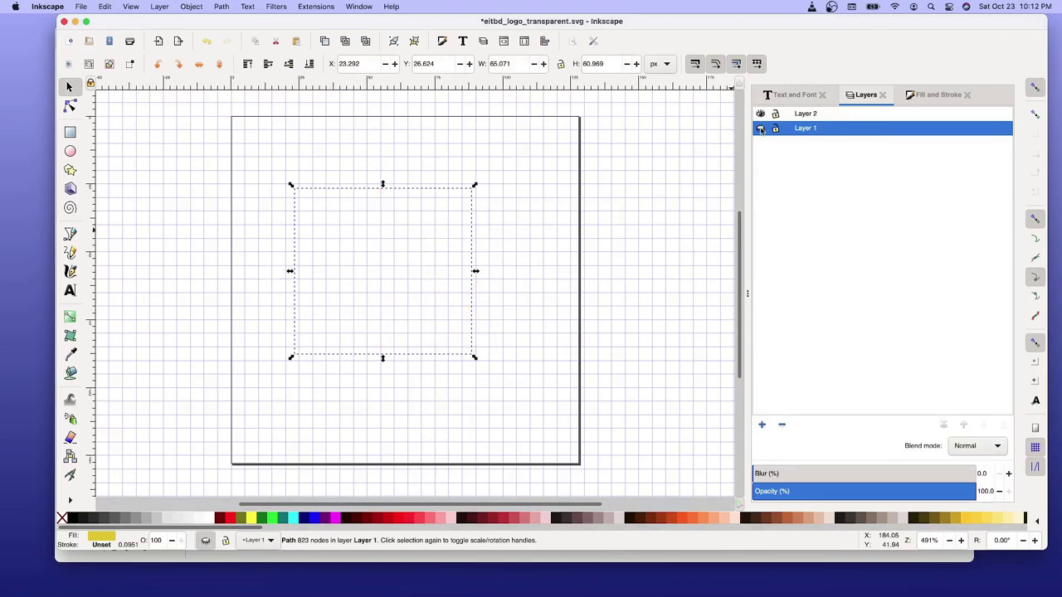
click(761, 129)
click(760, 129)
click(761, 128)
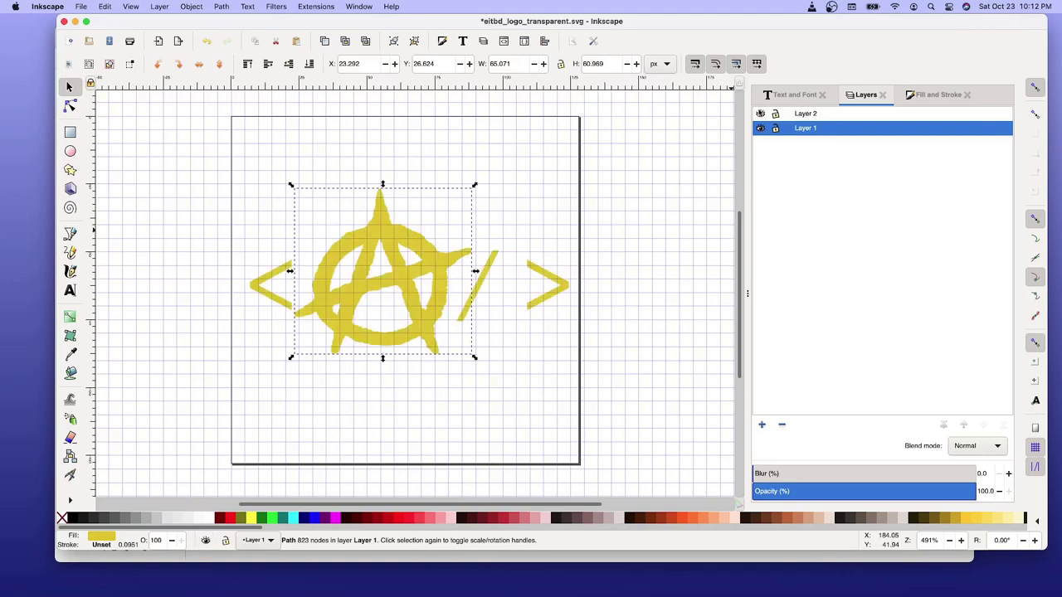
right_click(813, 130)
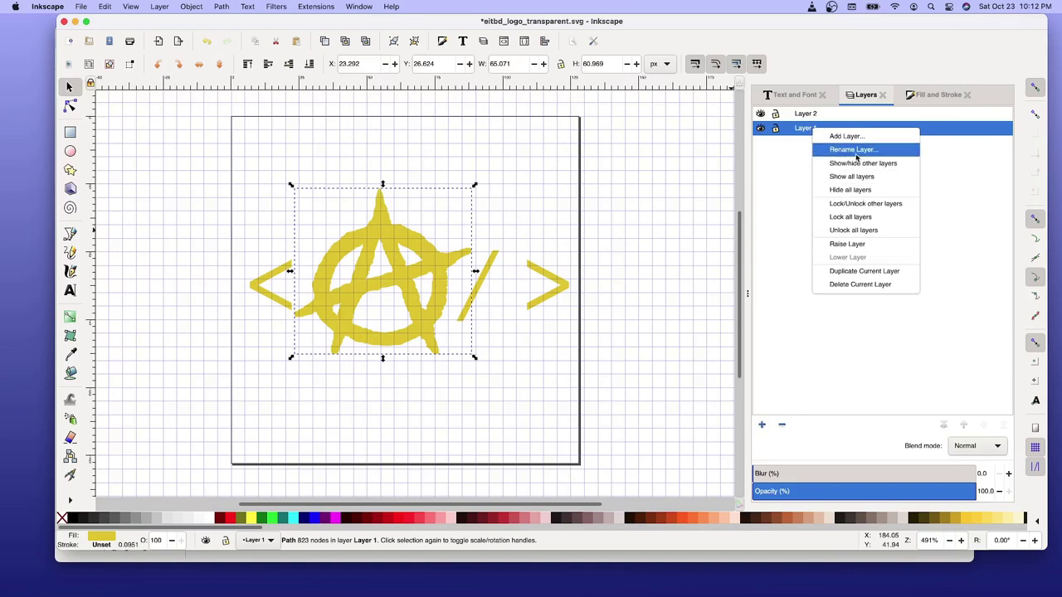
click(854, 149)
text(Stateless)
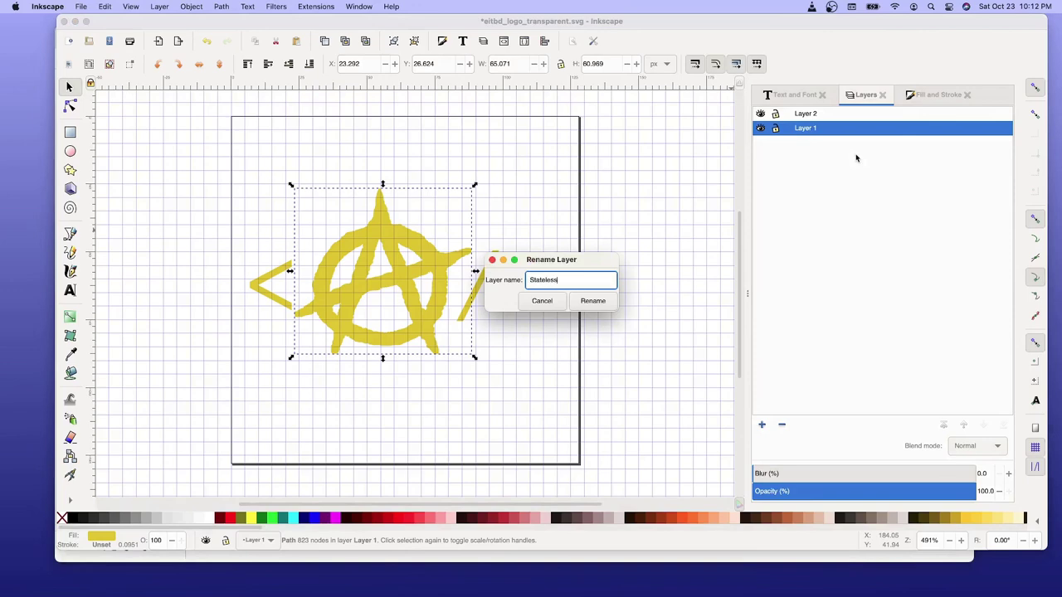
click(598, 304)
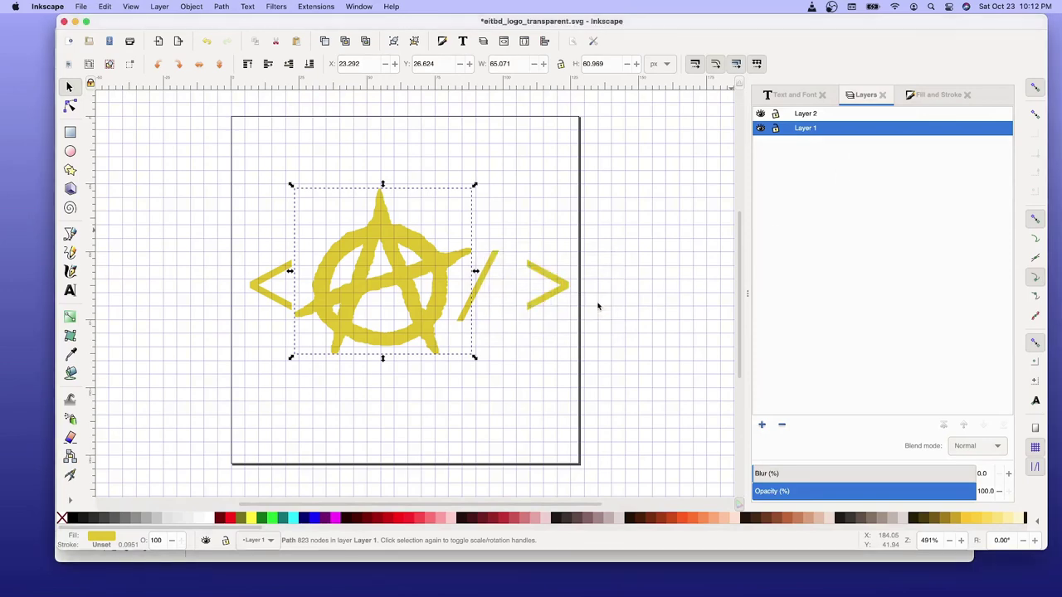
Rename the new empty layer to Inkscape
click(809, 116)
right_click(809, 116)
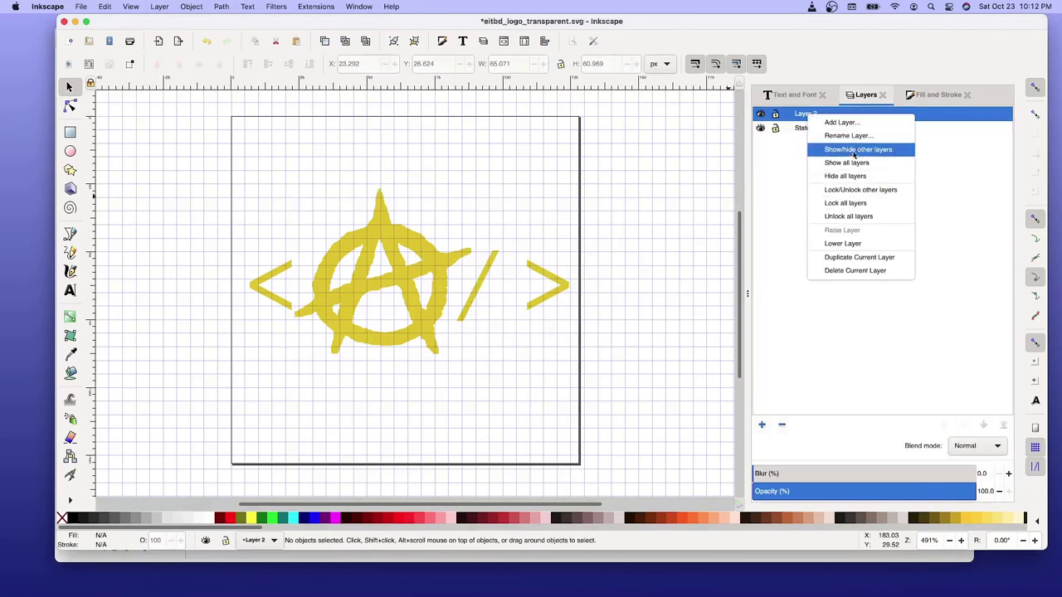
click(848, 135)
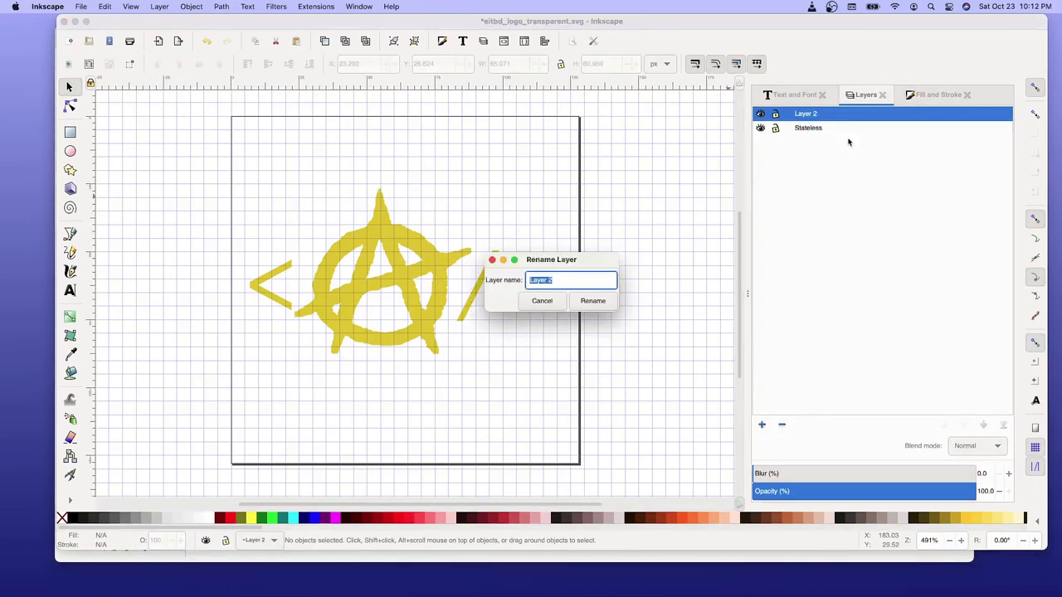
key(BackSpace)
text(ape)
click(598, 304)
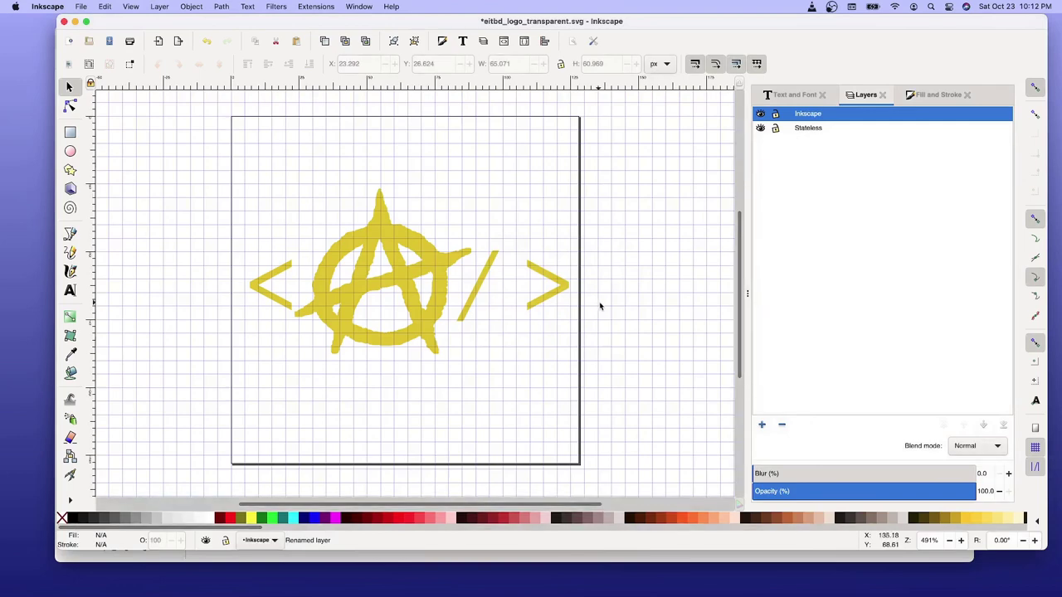
click(80, 6)
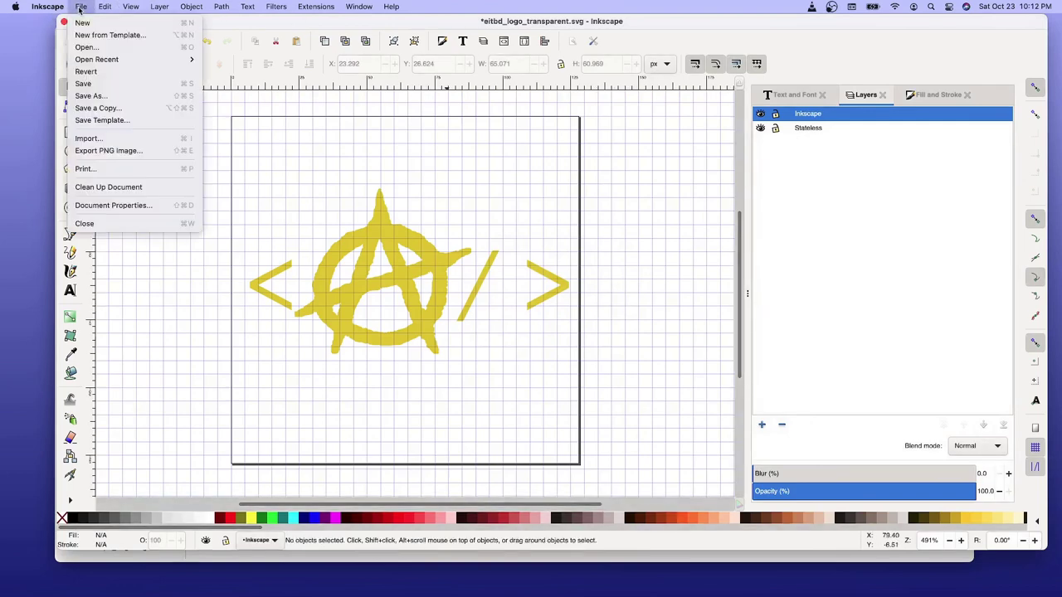
Import Inkscape_Logo.svg as editable objects and drag the Inkscape layer below Stateless
click(90, 139)
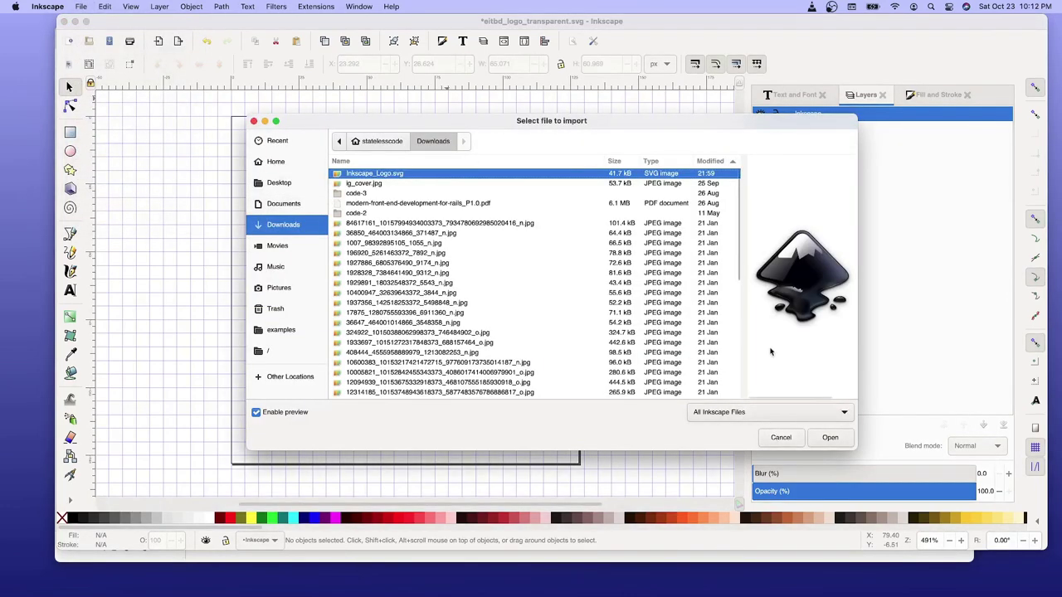
click(830, 438)
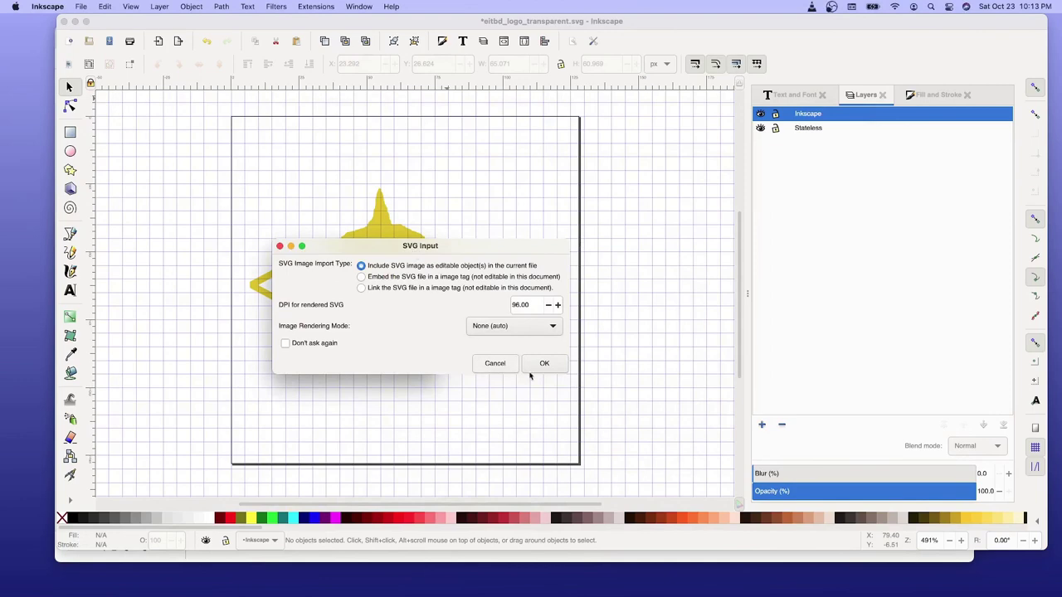
click(543, 370)
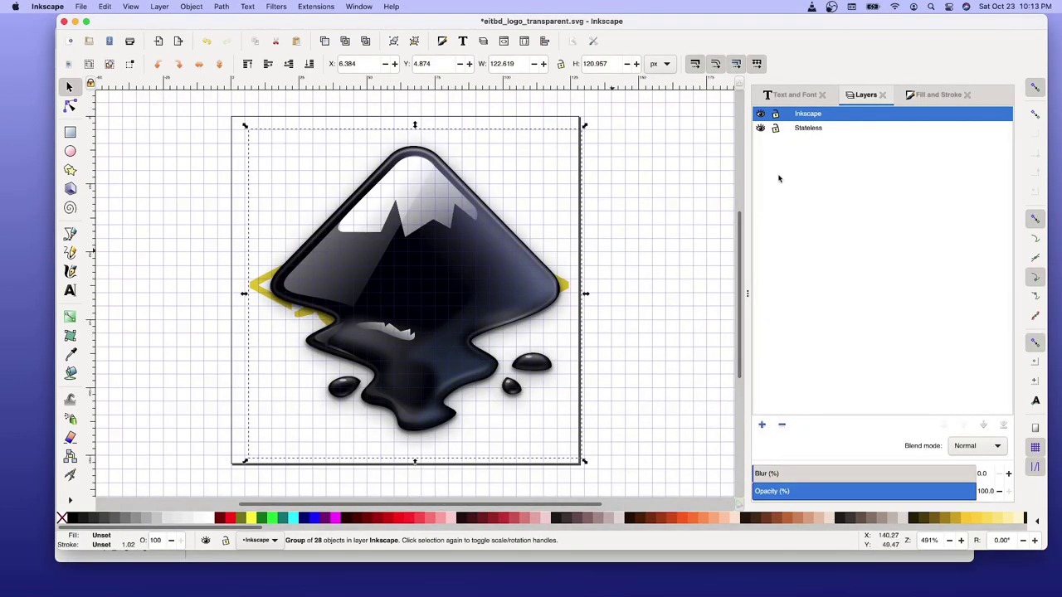
click(817, 118)
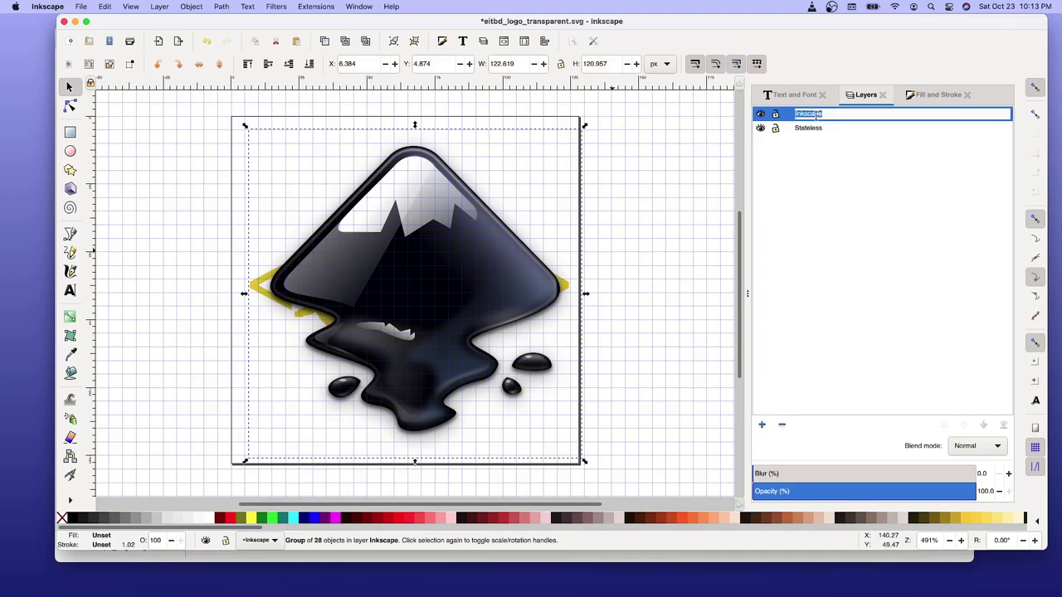
click(813, 166)
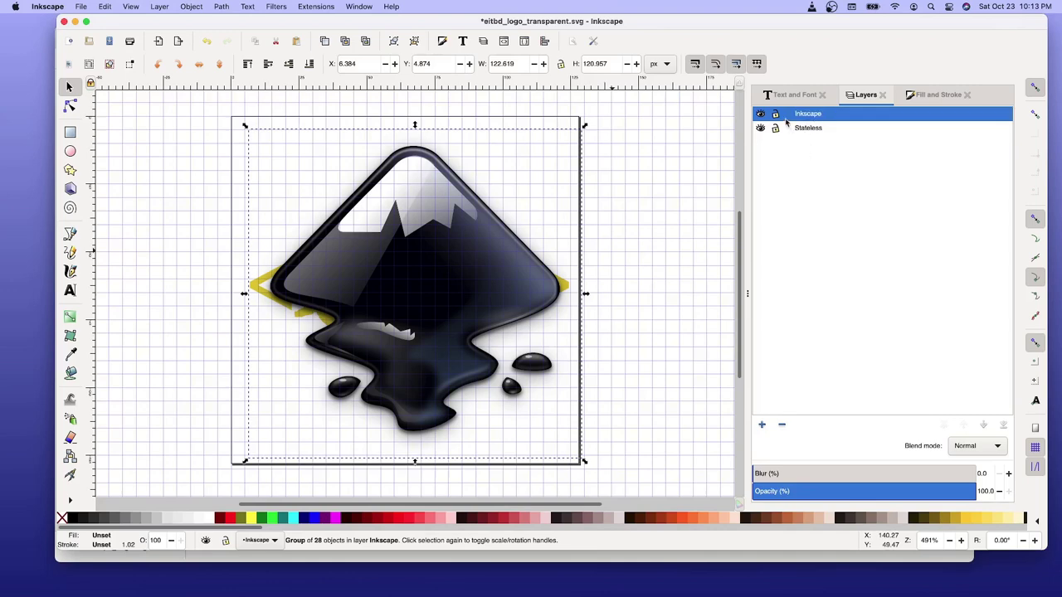
drag(784, 118, 781, 139)
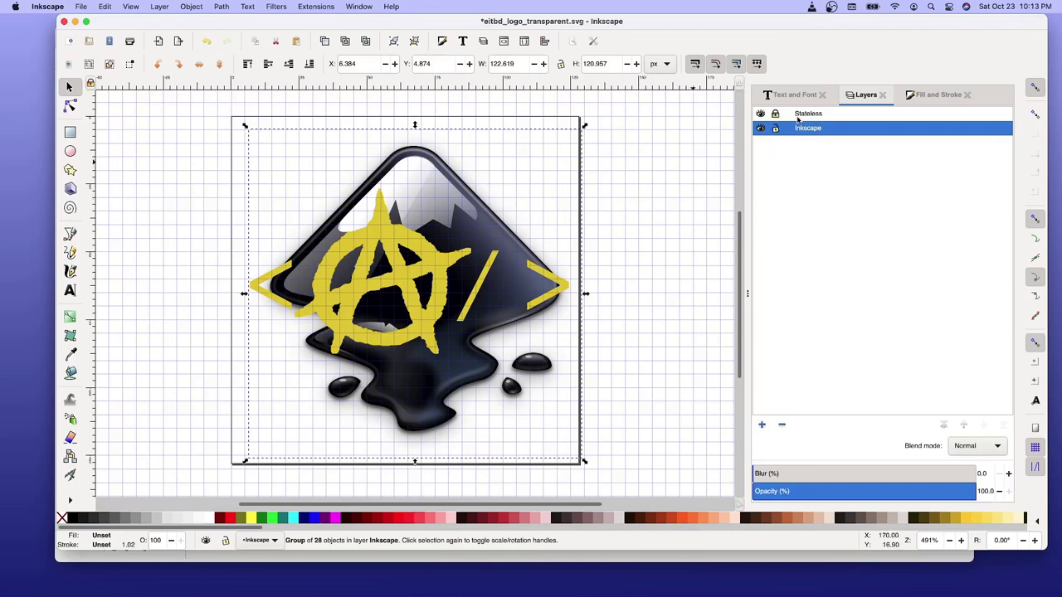
Drag the imported Inkscape logo group roughly into place behind the yellow symbol
click(436, 208)
drag(436, 206, 410, 208)
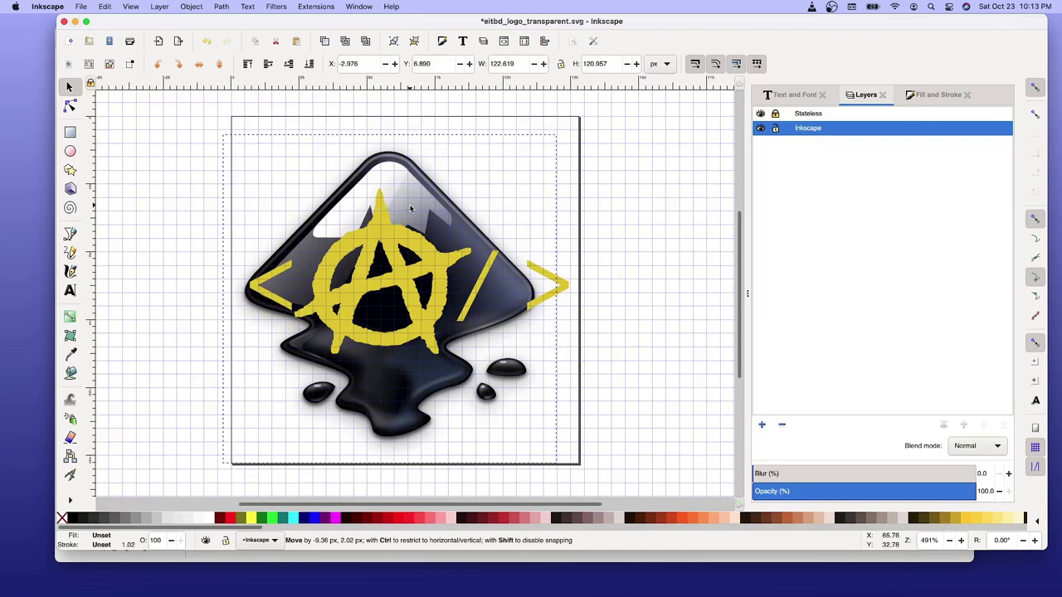
drag(410, 208, 410, 208)
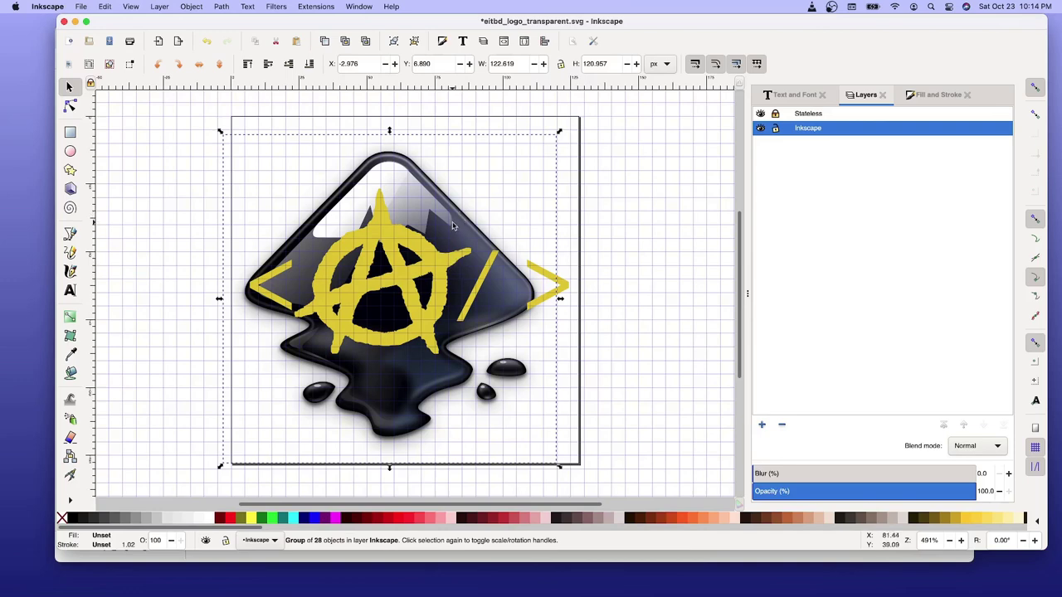
drag(453, 223, 452, 219)
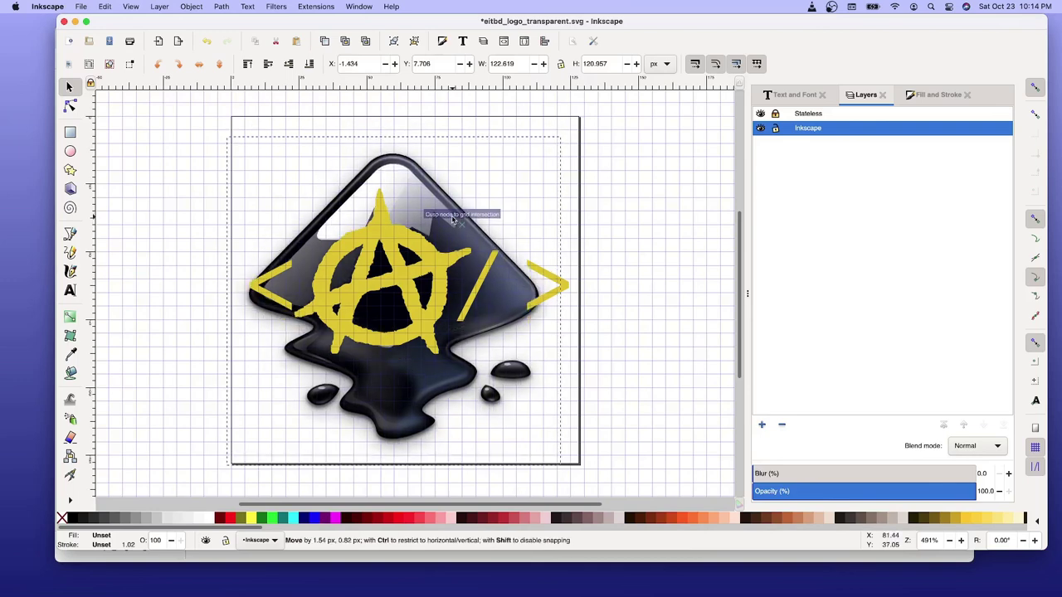
drag(453, 219, 454, 221)
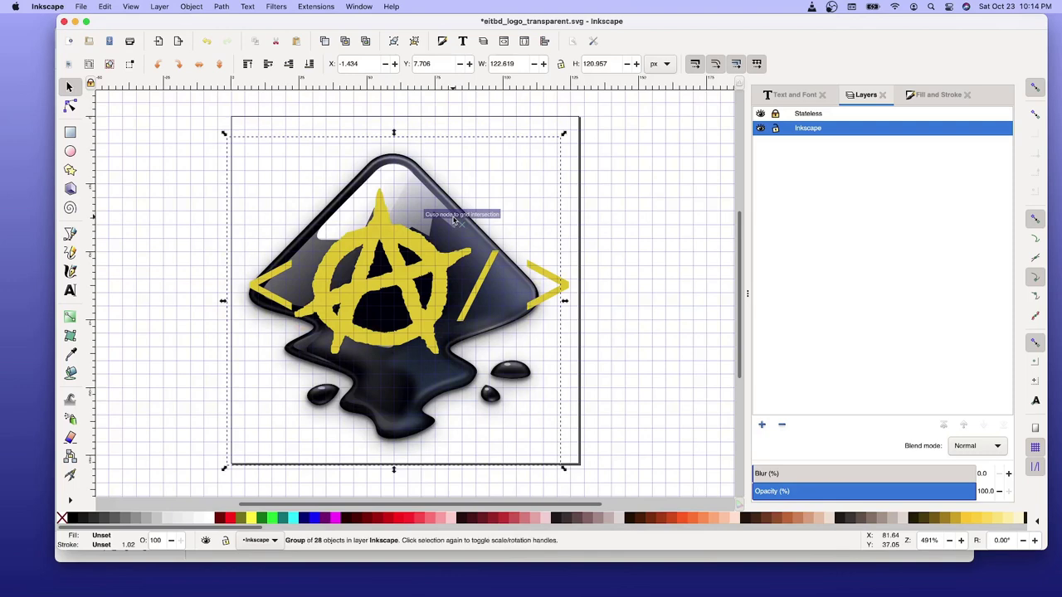
Set the logo's Y position to 7.206, then 7.006
click(423, 63)
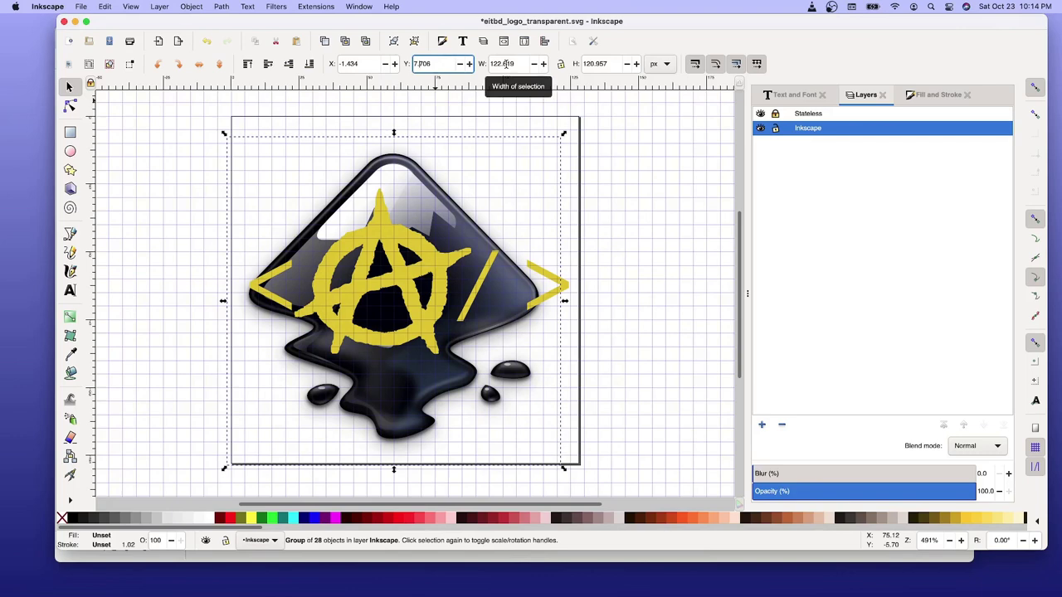
key(BackSpace)
text(2)
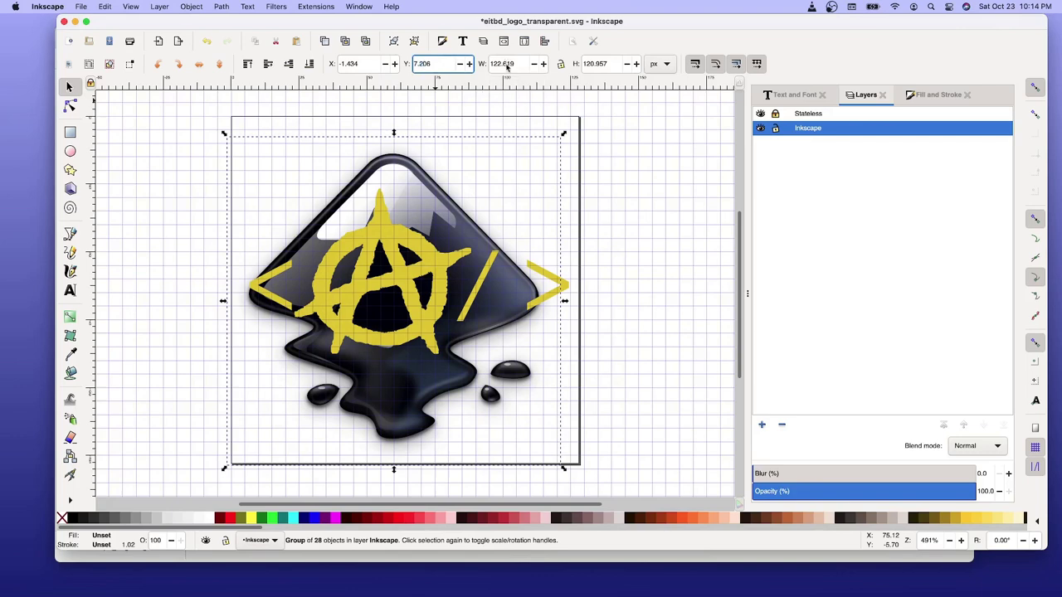
key(Return)
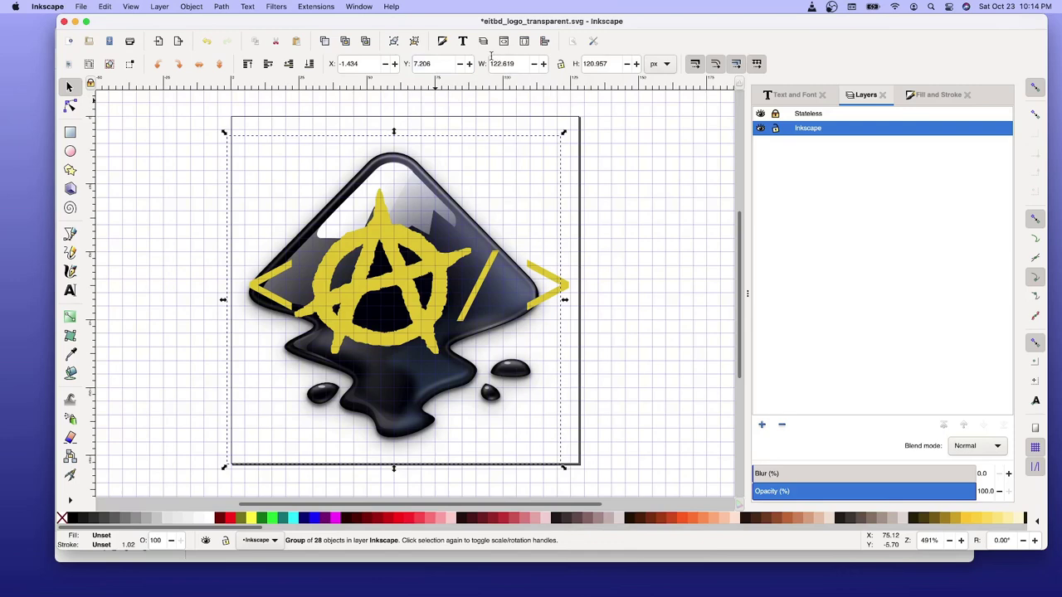
click(418, 64)
key(Delete)
text(0)
key(Return)
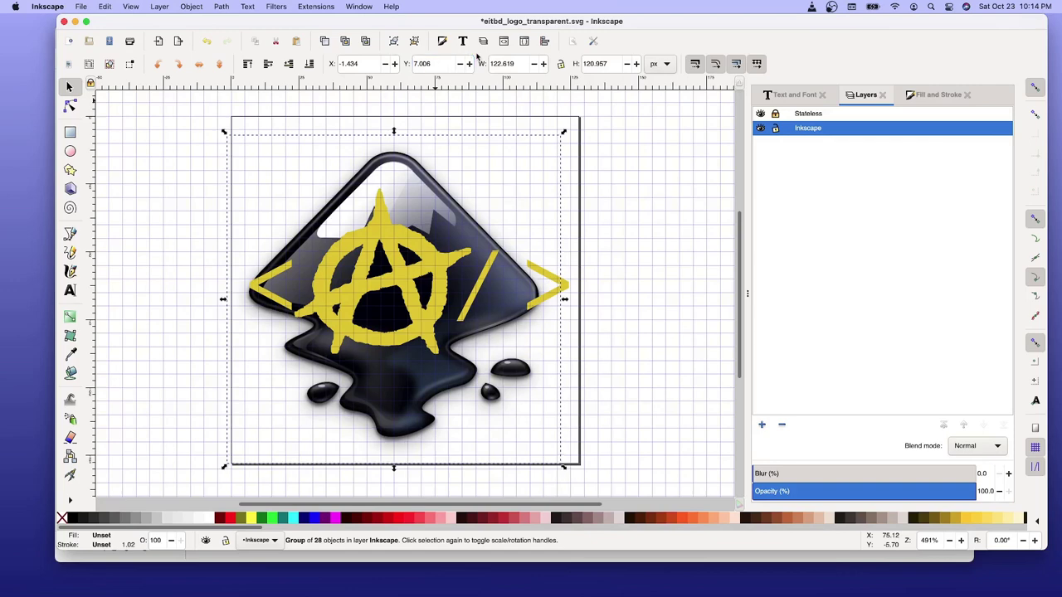
Refine the logo's Y position to 6.406 and finally 6.006
click(466, 55)
key(shift+Right)
key(shift+Right)
key(shift+Right)
text(6.4)
key(Return)
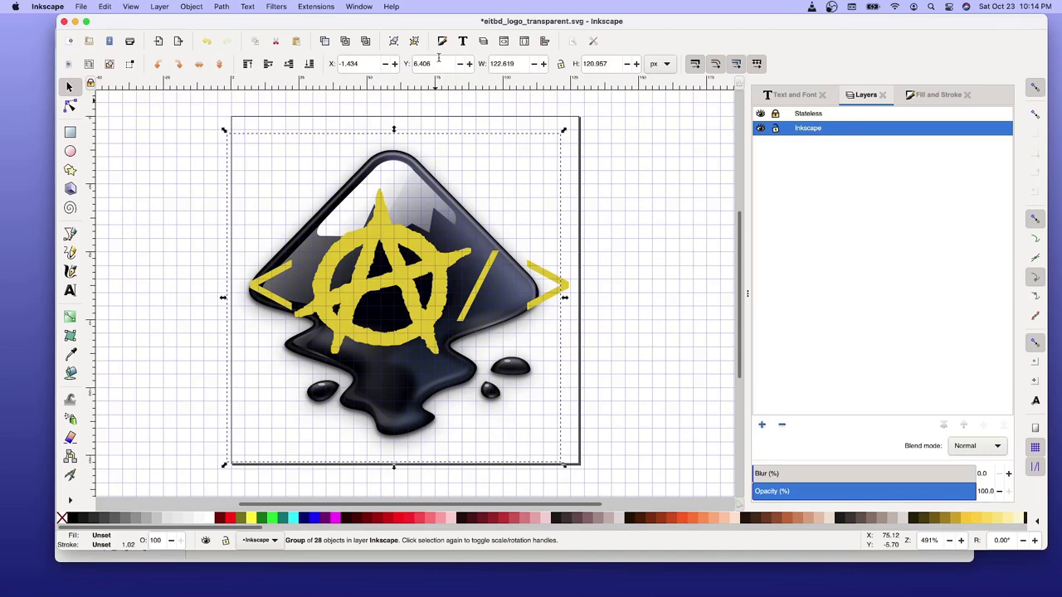
click(420, 63)
key(shift+Right)
text(0)
key(Return)
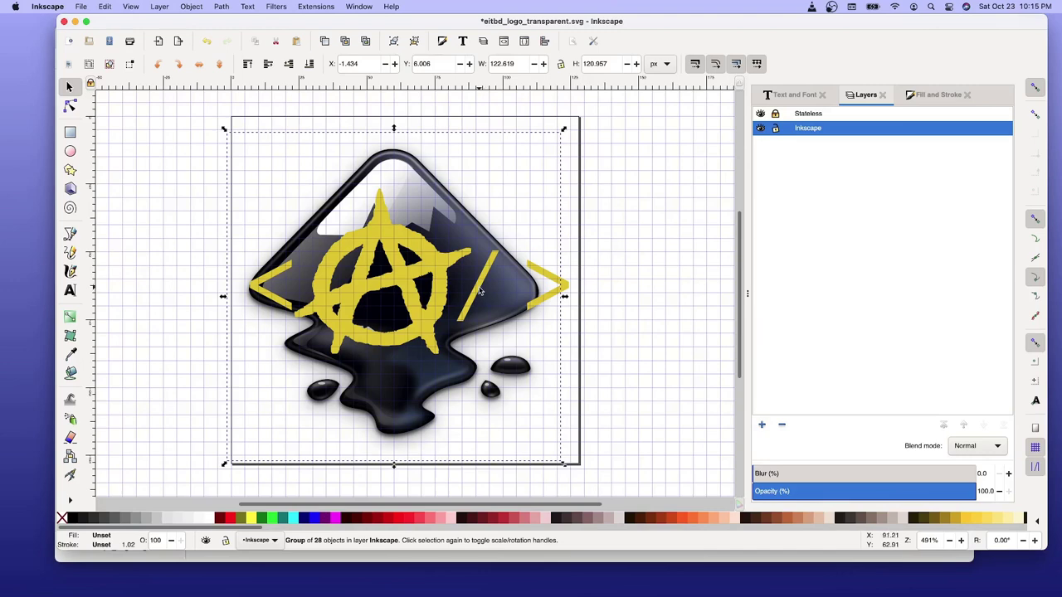
Lock the Inkscape layer and move the yellow slash, setting its X to 75.790
click(776, 128)
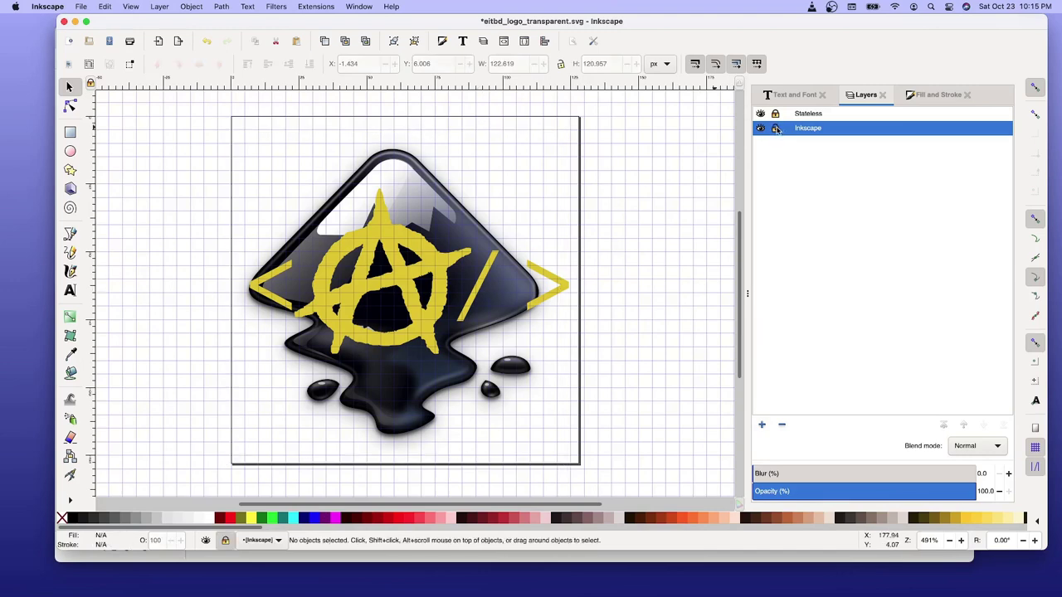
click(481, 283)
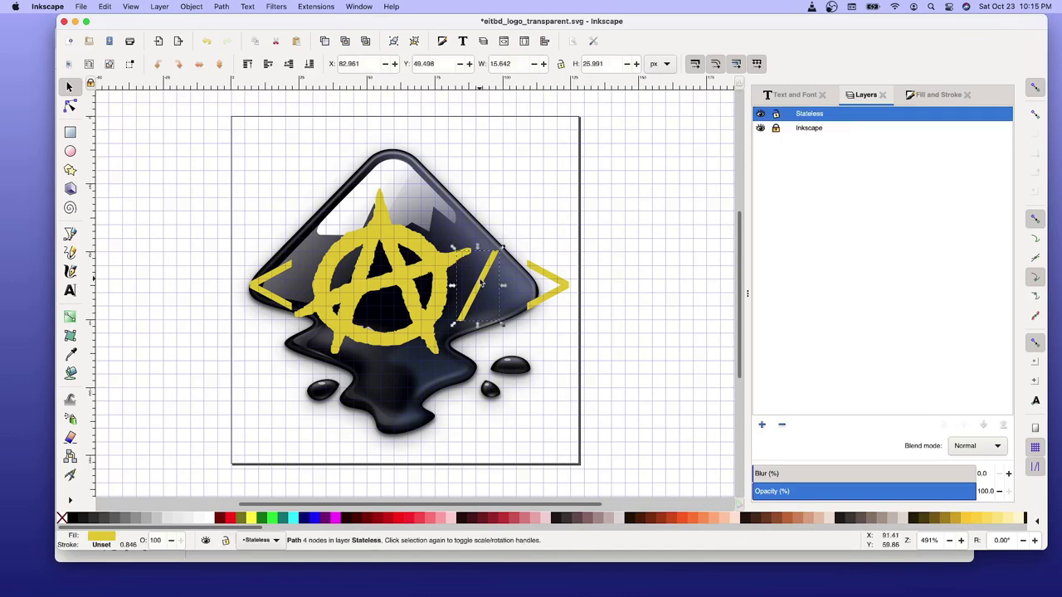
drag(481, 283, 469, 281)
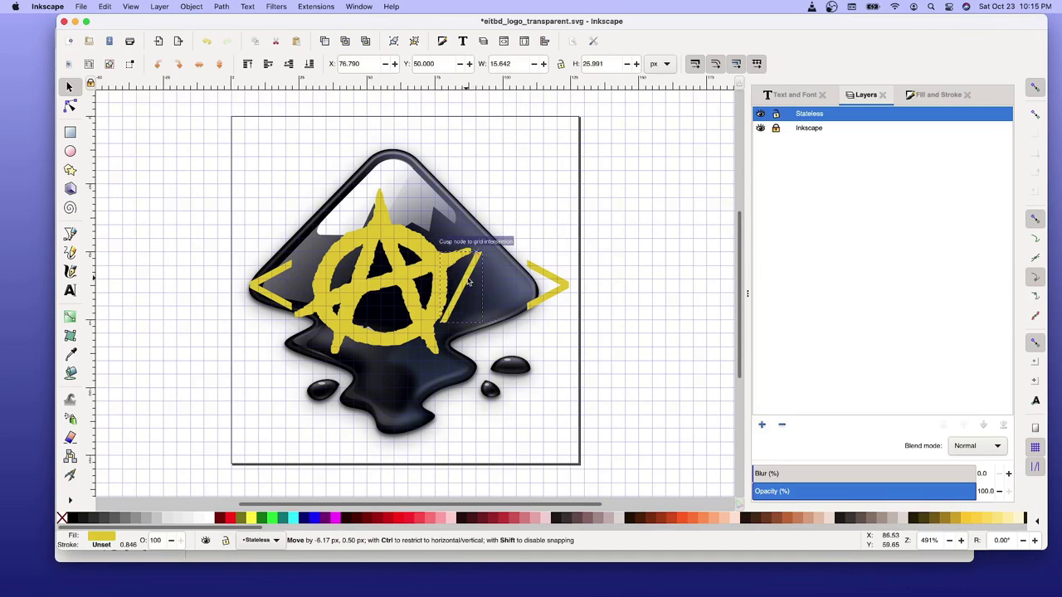
drag(470, 282, 470, 282)
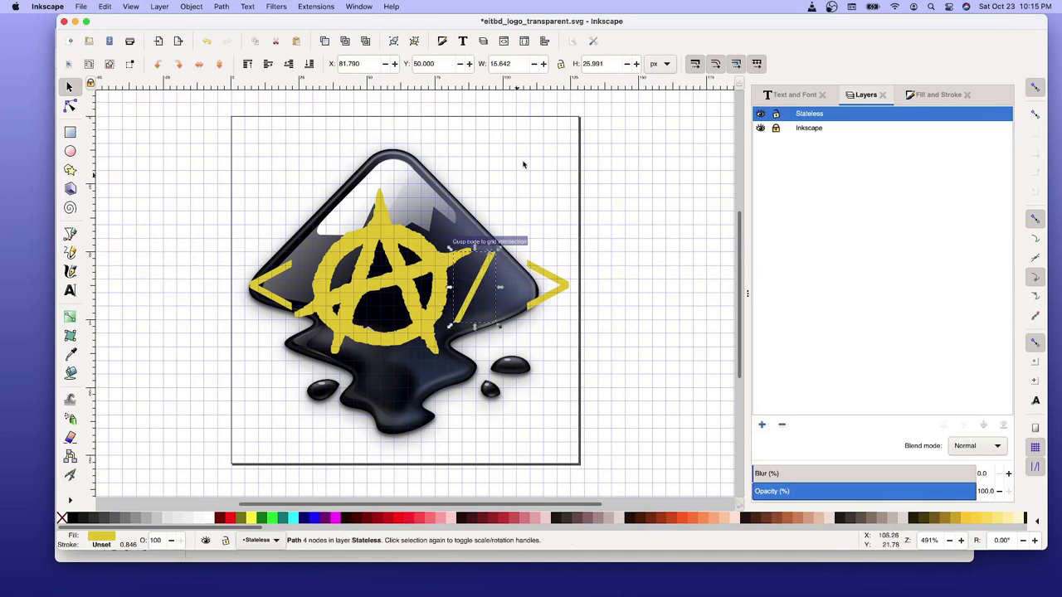
click(348, 64)
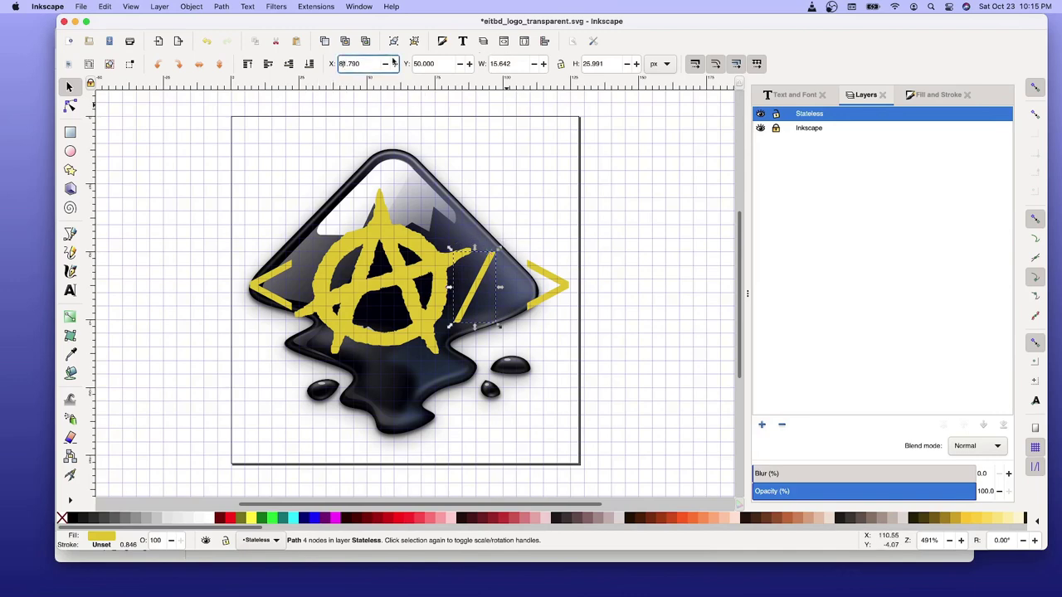
key(shift+Home)
text(75)
key(Return)
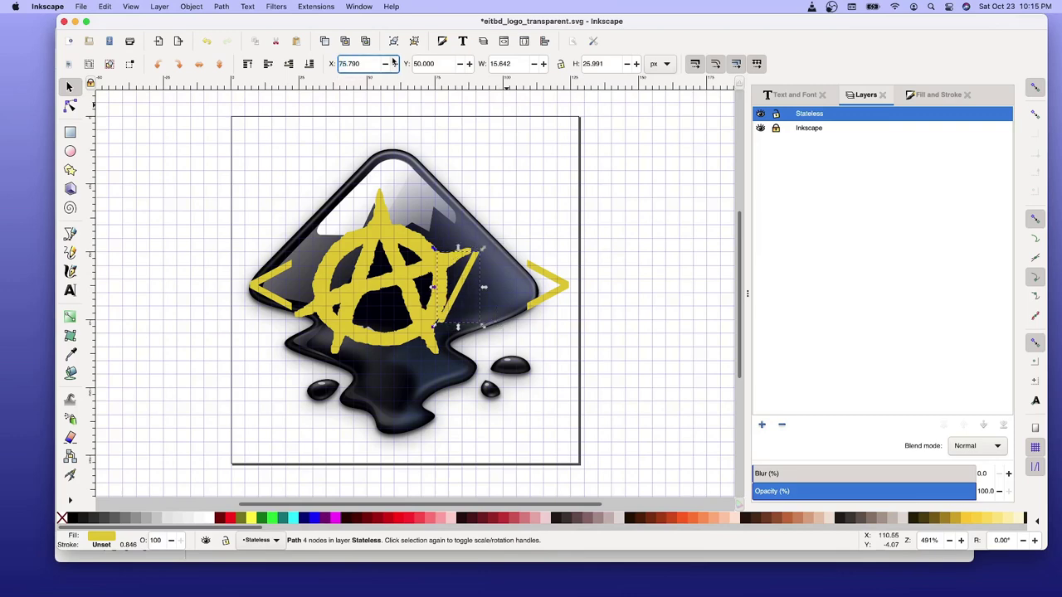
Shift the yellow slash to X 78.790, then to X 80.790
click(348, 64)
text(8)
key(Return)
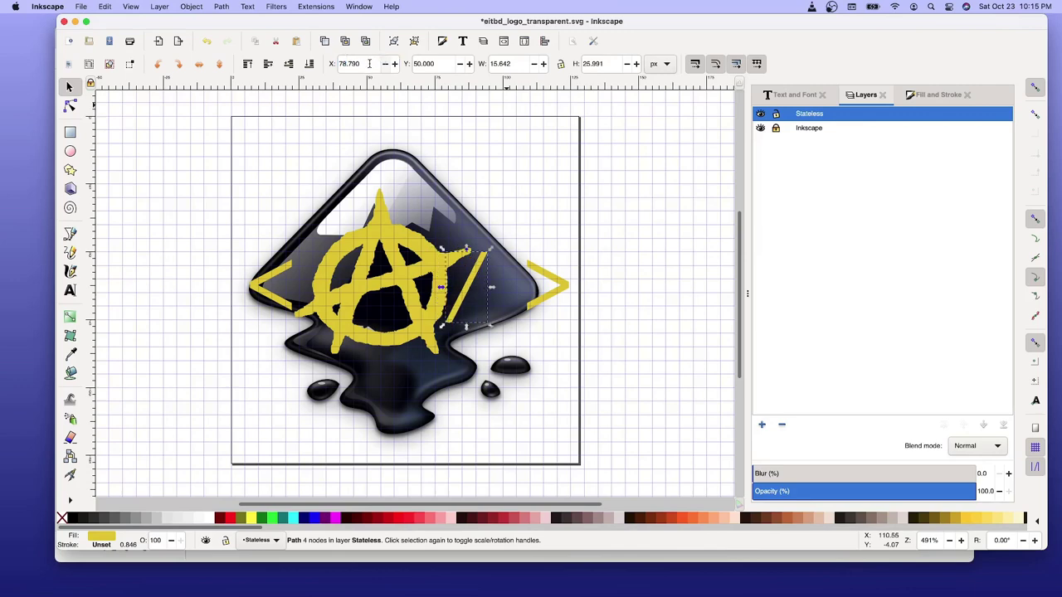
click(349, 63)
key(shift+Home)
text(80)
key(Return)
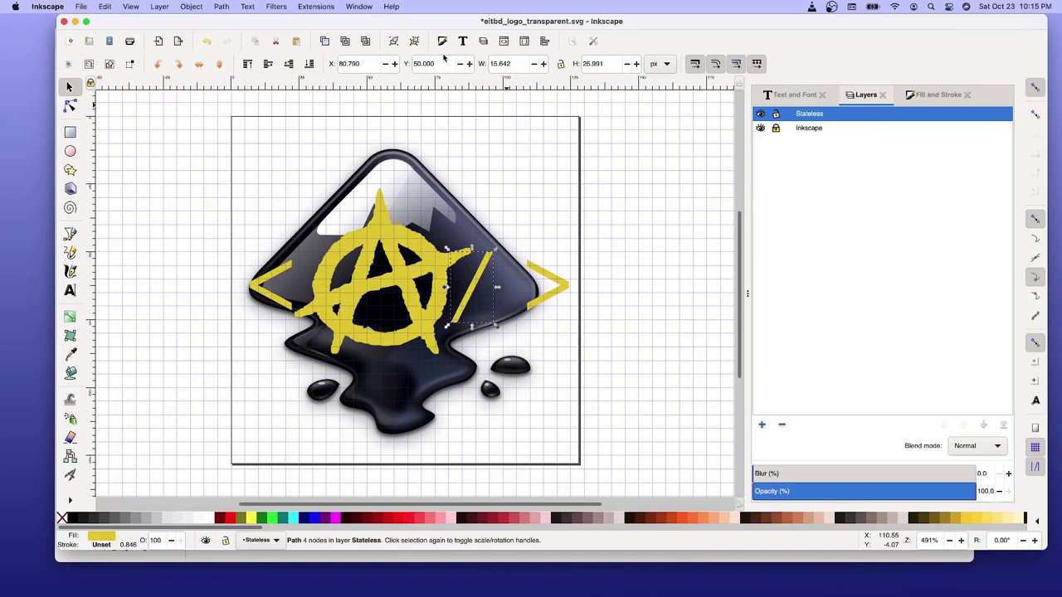
Set the yellow > chevron's X to 95.887, then 97.887, and deselect
click(558, 293)
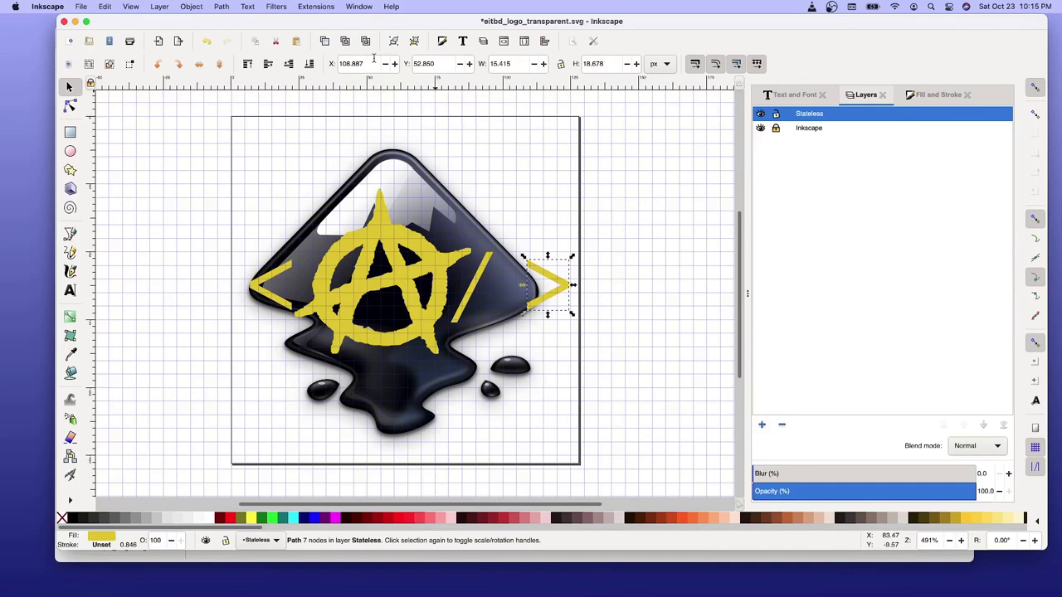
click(347, 64)
key(shift+Right)
key(shift+Right)
key(shift+Right)
text(95)
key(Return)
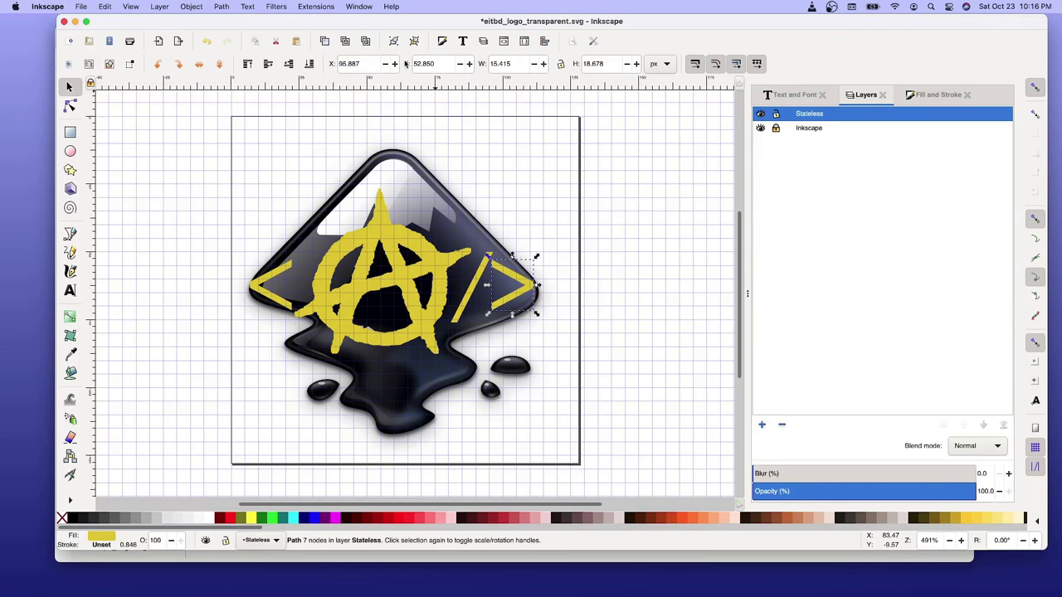
click(343, 63)
text(7)
key(Return)
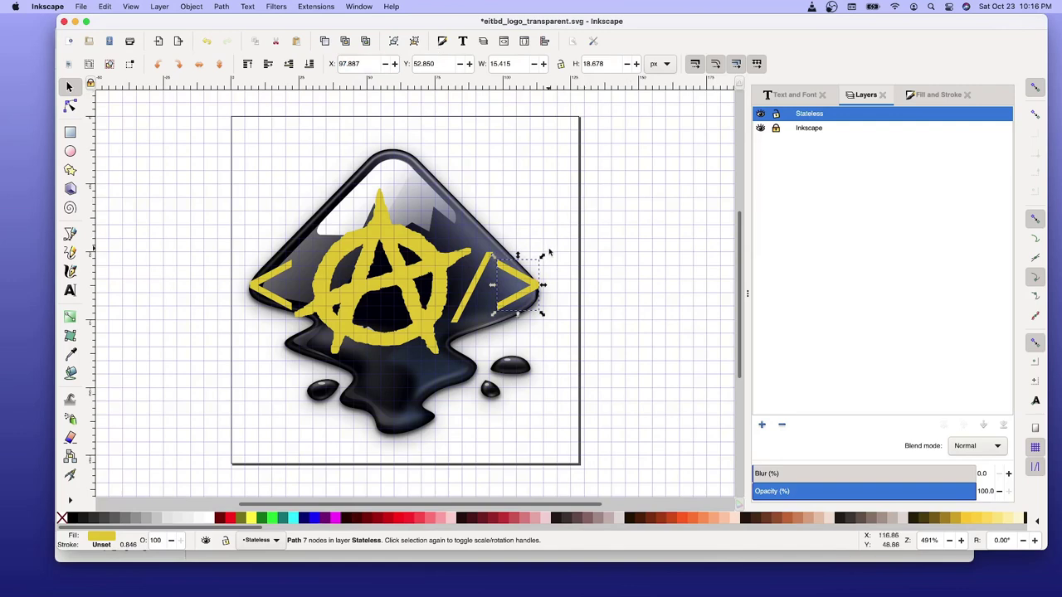
click(560, 182)
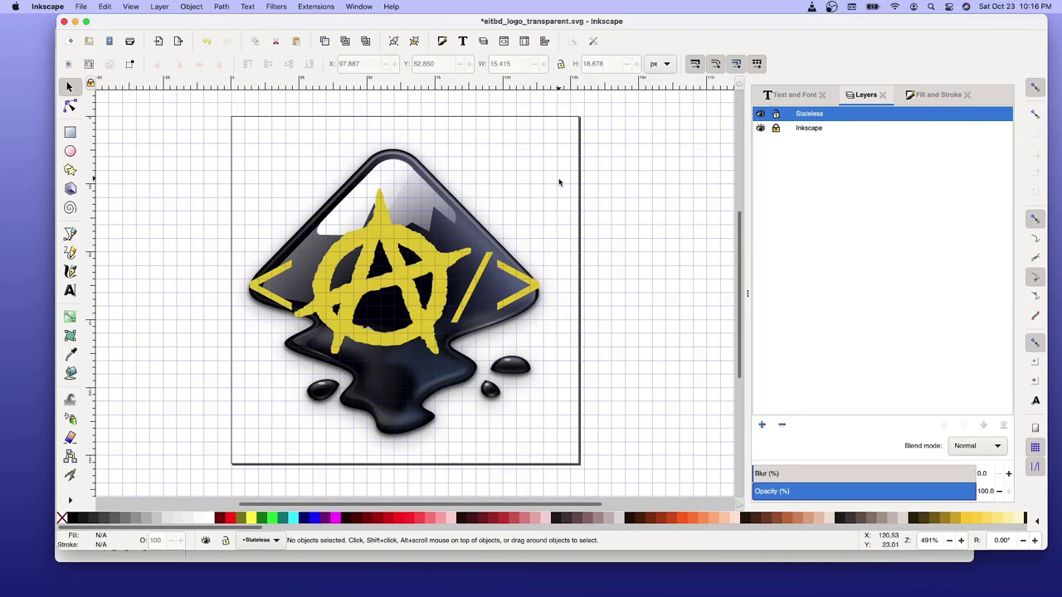
key(alt)
Save the logo document and open nerd_dice.svg from the Pictures/NerdDice folder
key(cmd+s)
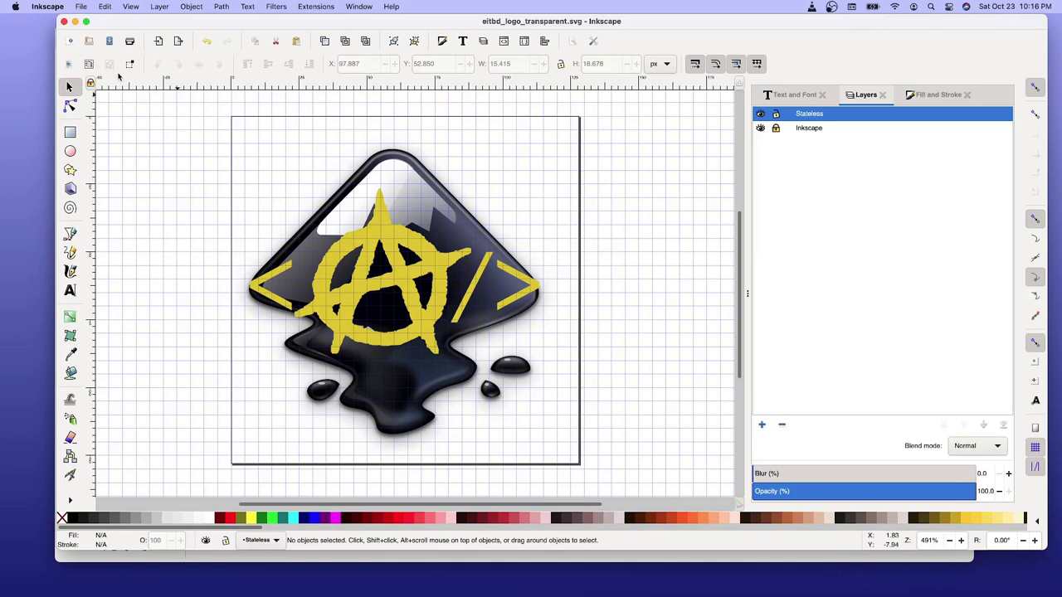
click(83, 8)
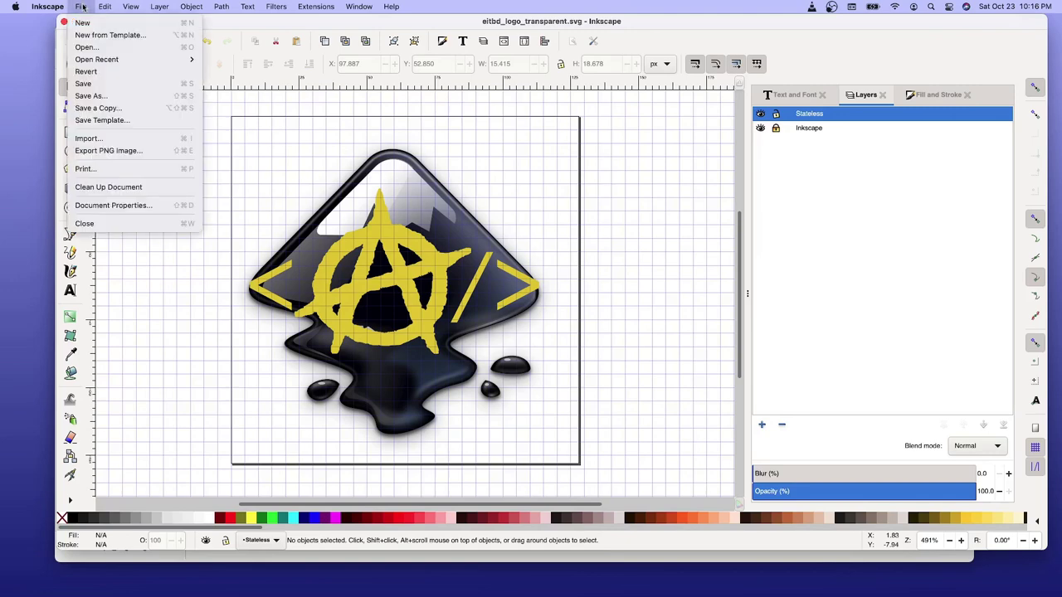
click(93, 48)
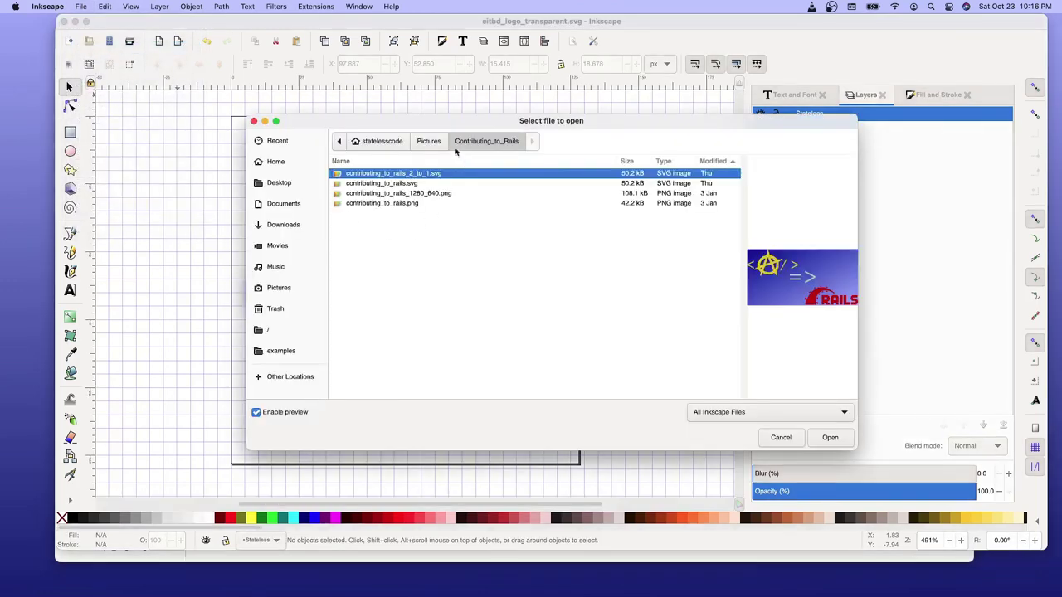
click(429, 141)
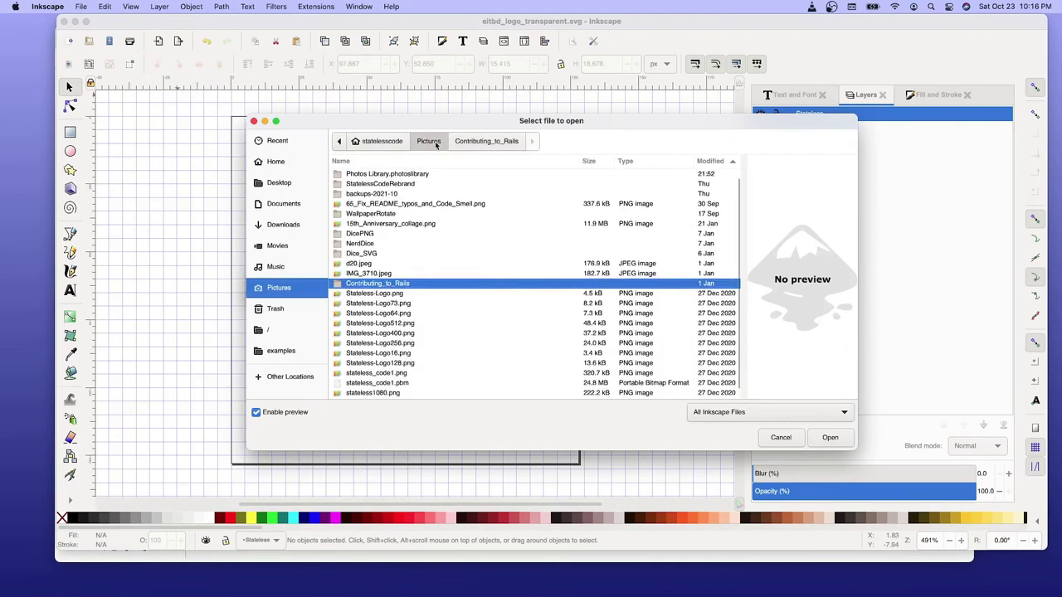
click(362, 244)
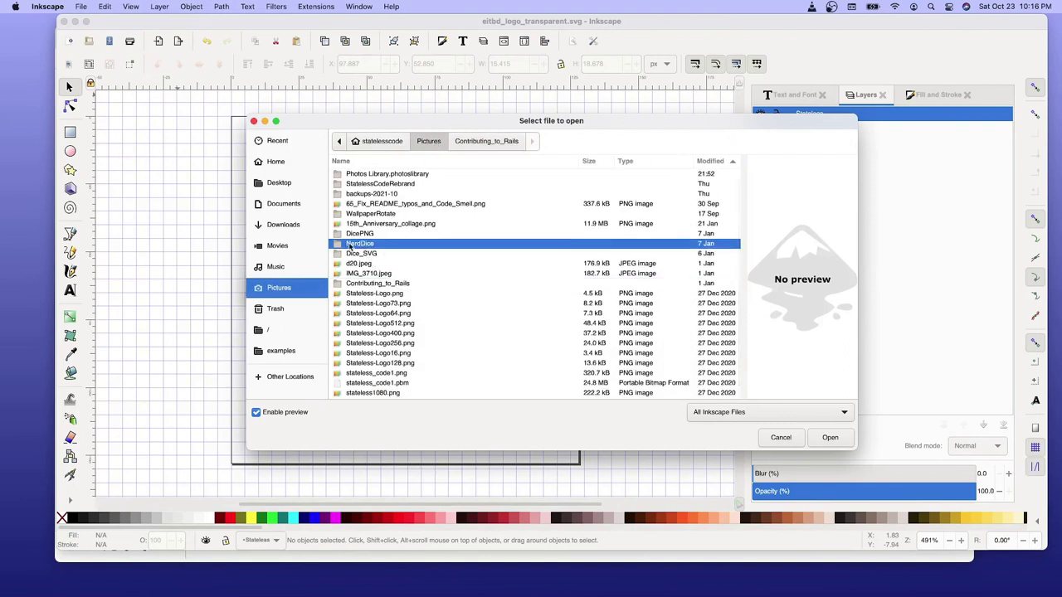
double_click(349, 244)
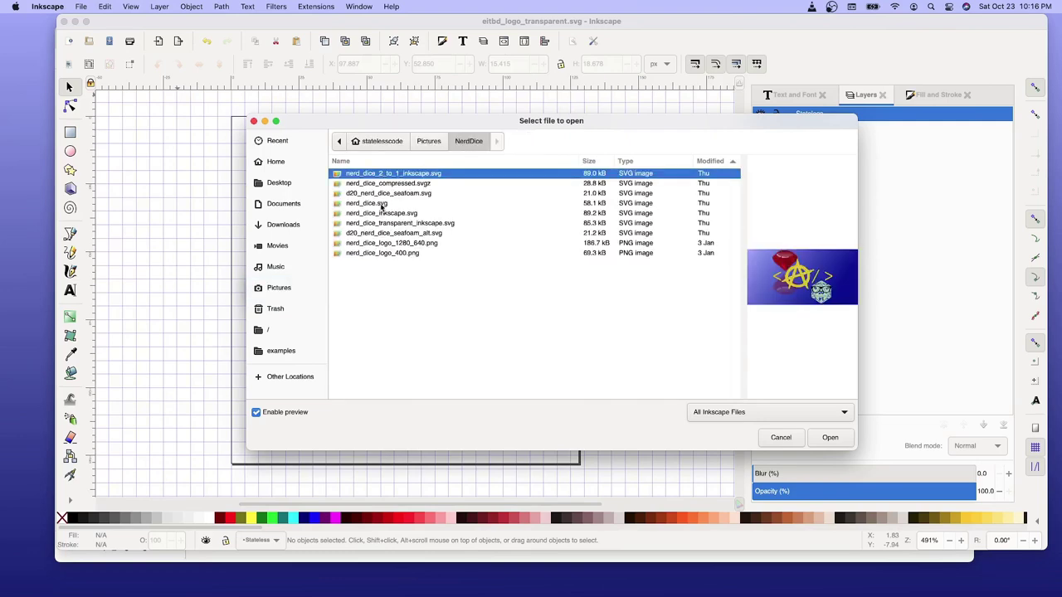
click(382, 205)
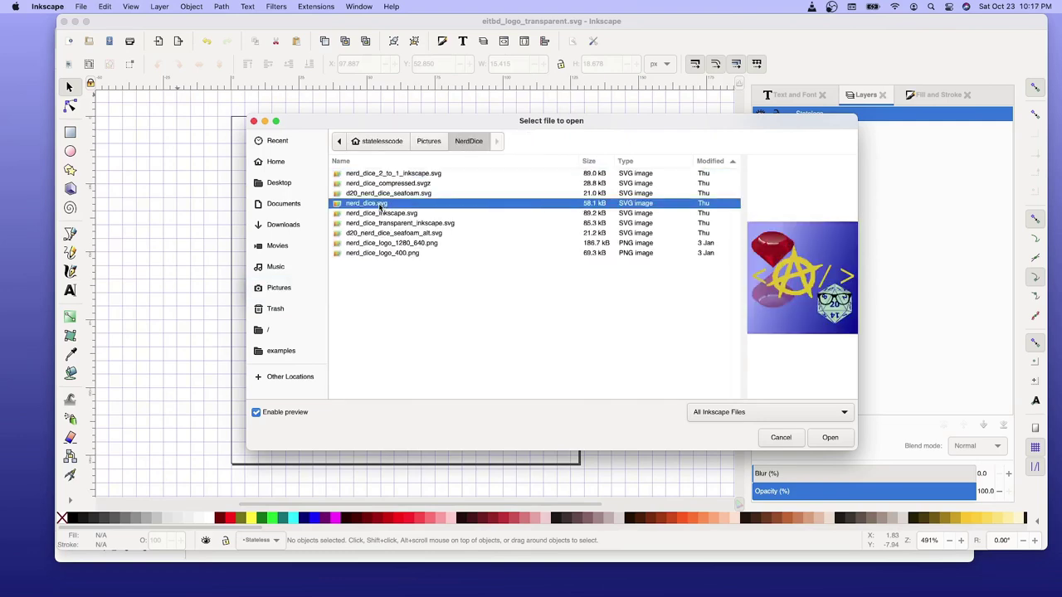
click(839, 443)
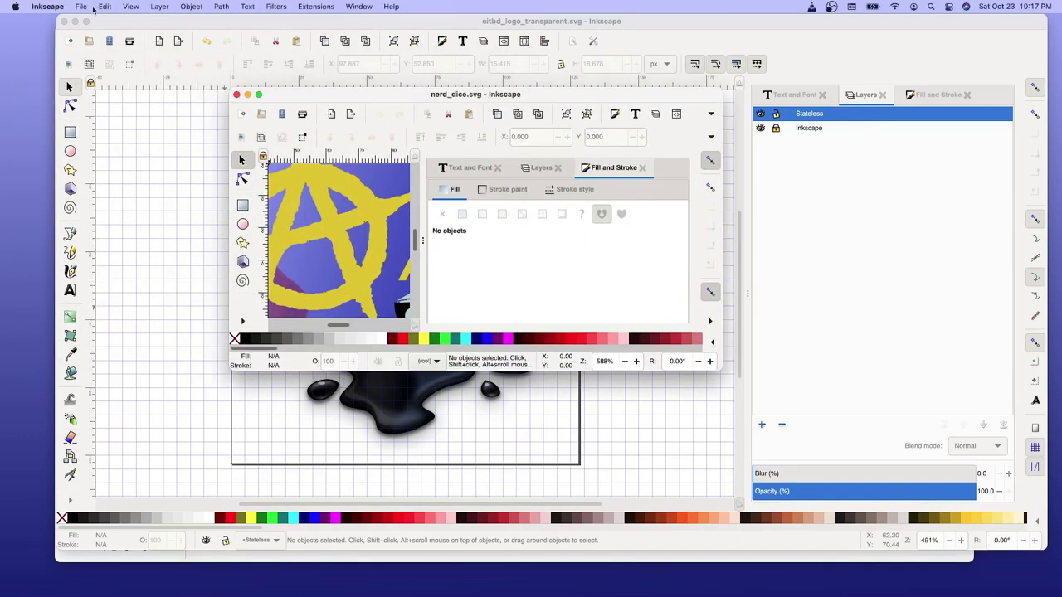
Cancel the Save As for nerd_dice.svg and close its window
click(83, 7)
click(90, 104)
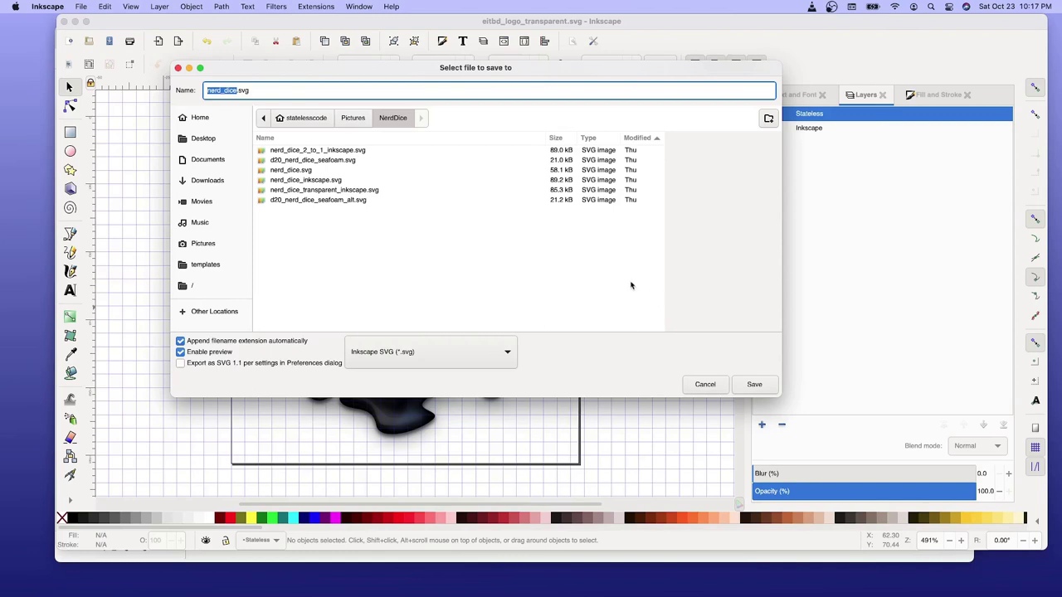
click(701, 384)
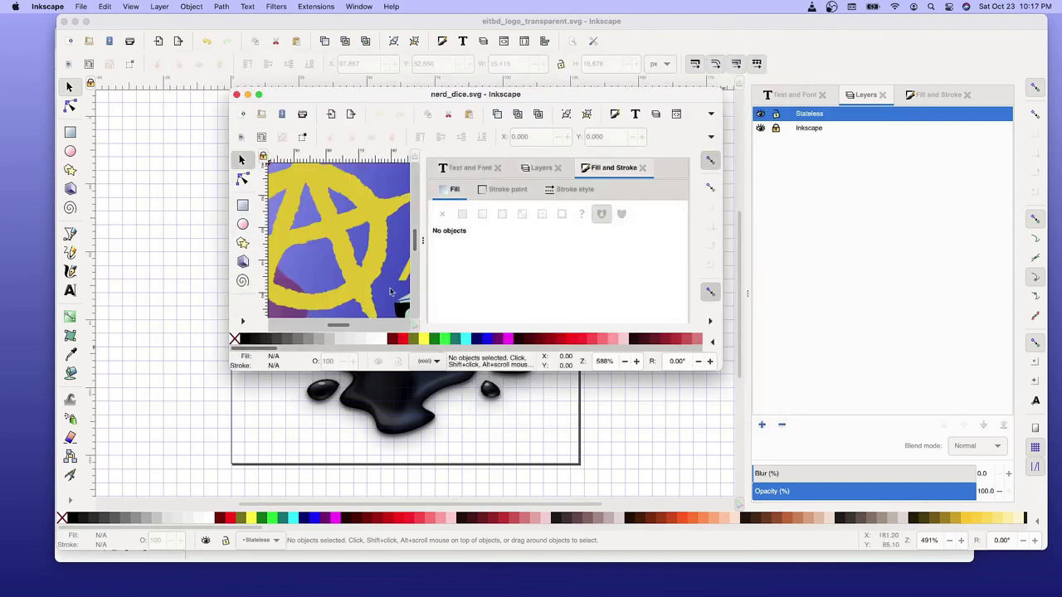
click(236, 94)
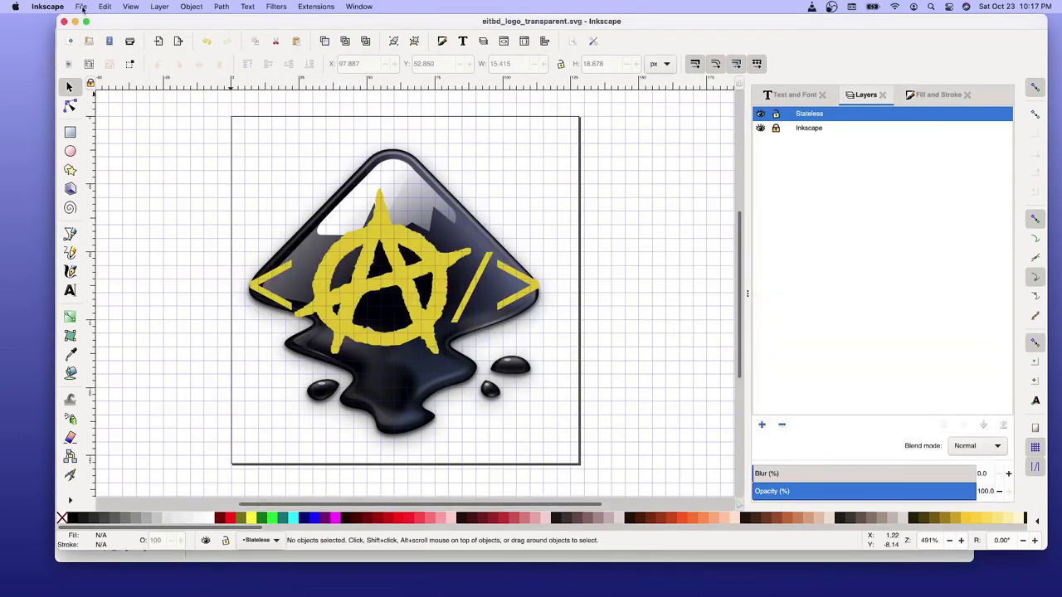
Open nerd_dice_inkscape.svg from the NerdDice folder
click(82, 9)
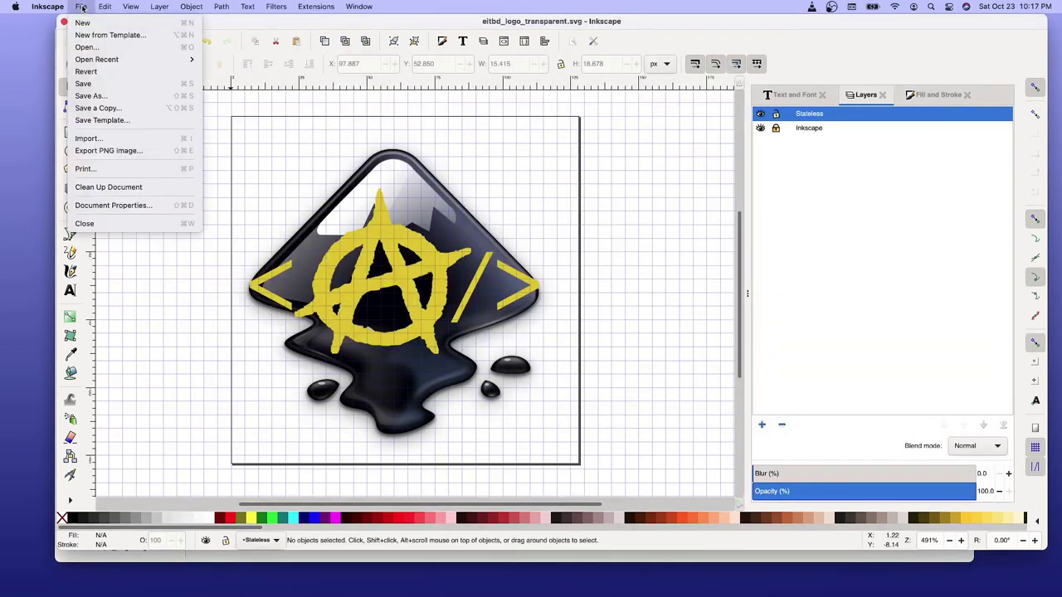
click(86, 47)
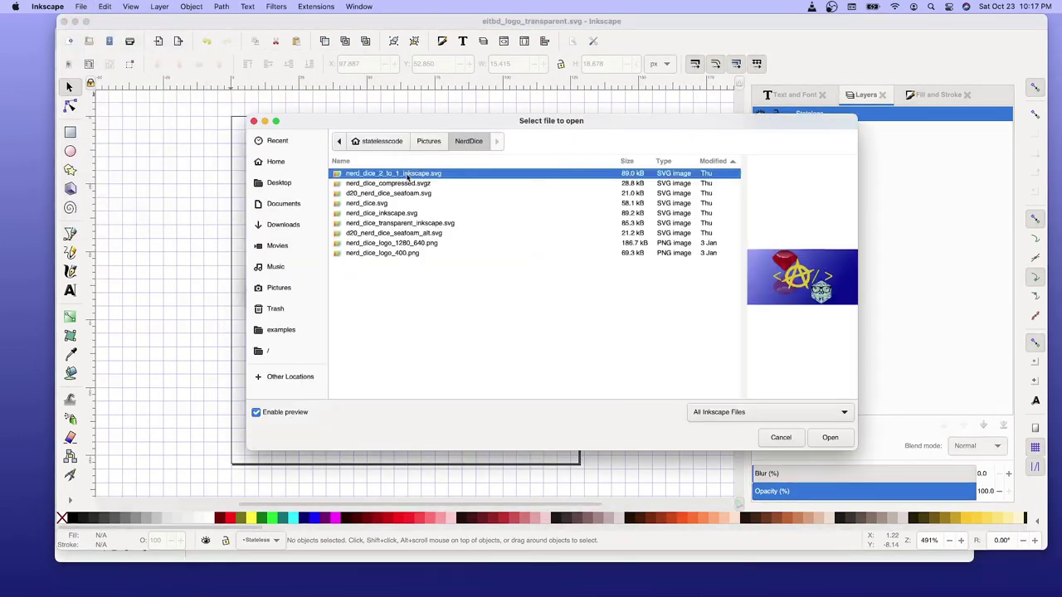
click(393, 215)
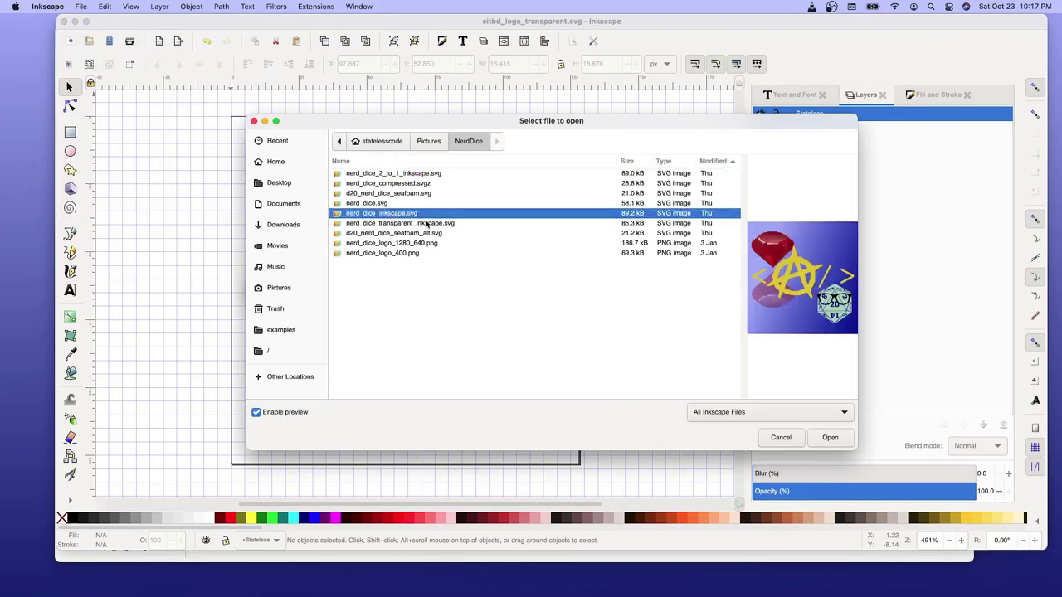
click(825, 444)
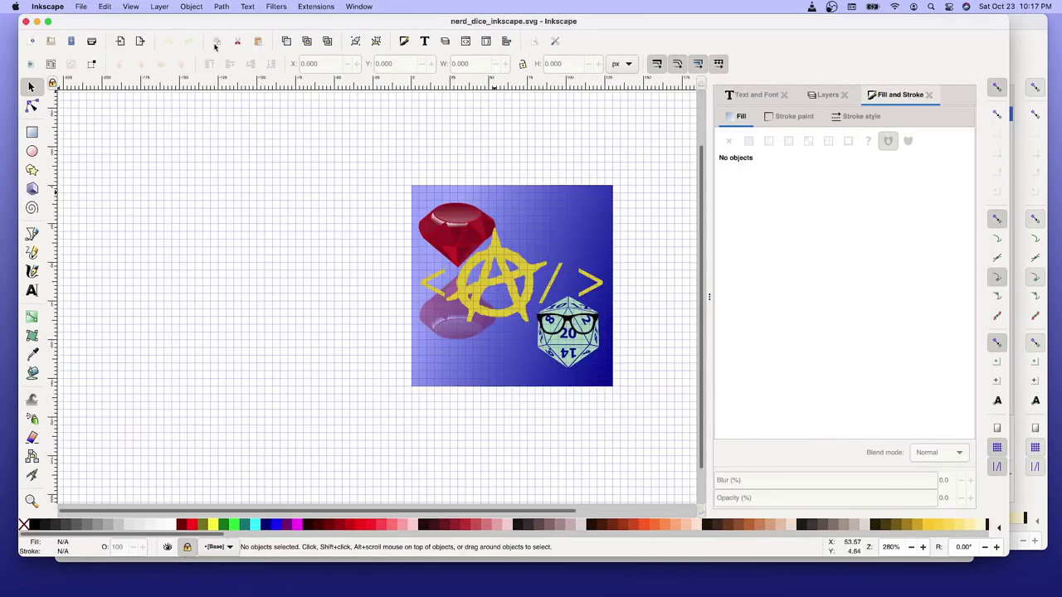
Save the dice drawing as eitbd_inkscape.svg in Pictures/EitBD and show its Logo and Base layers
click(80, 6)
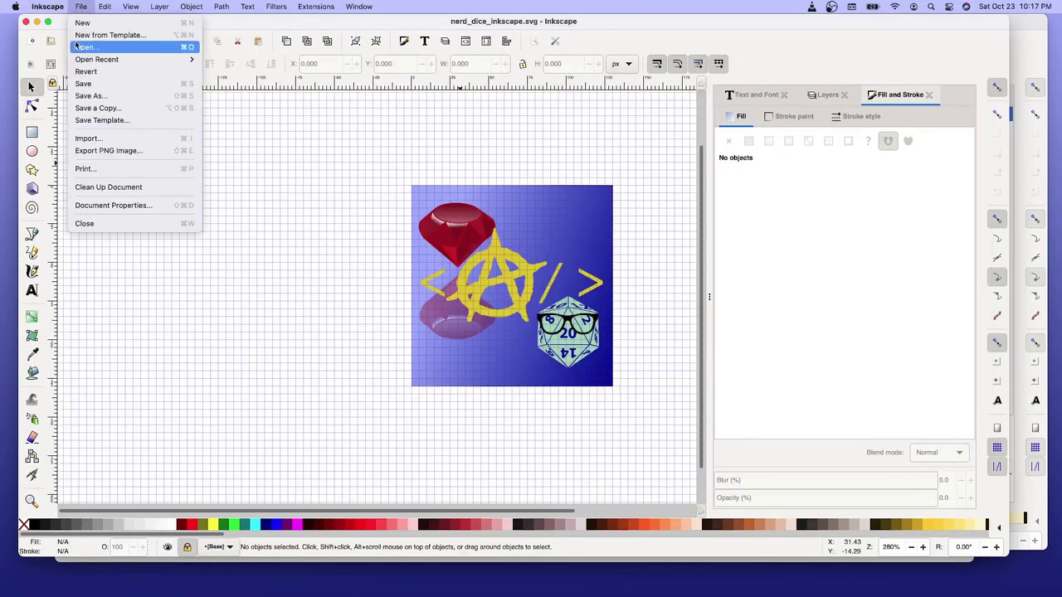
click(87, 94)
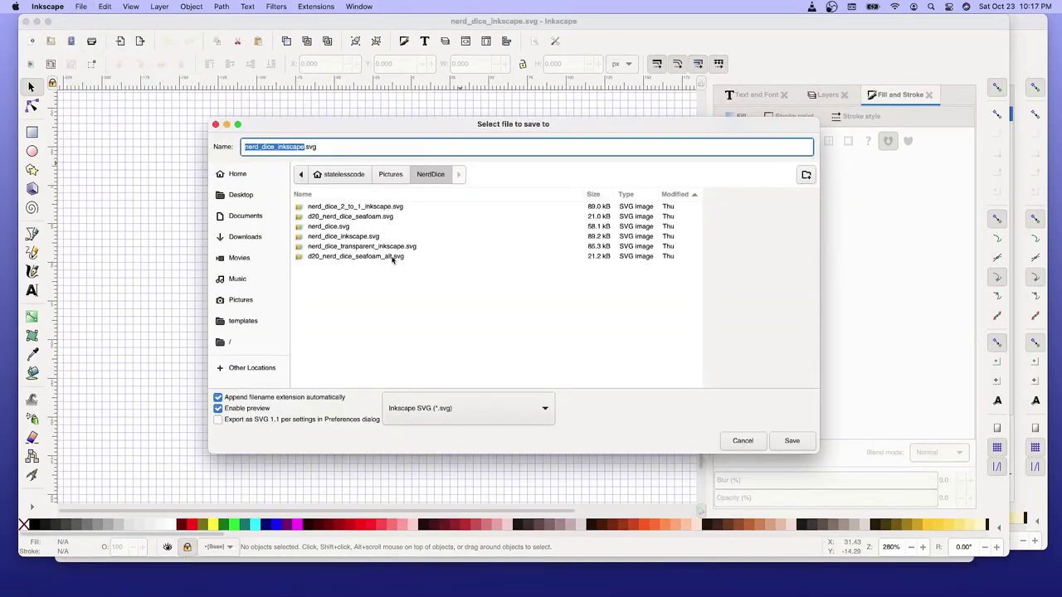
click(398, 175)
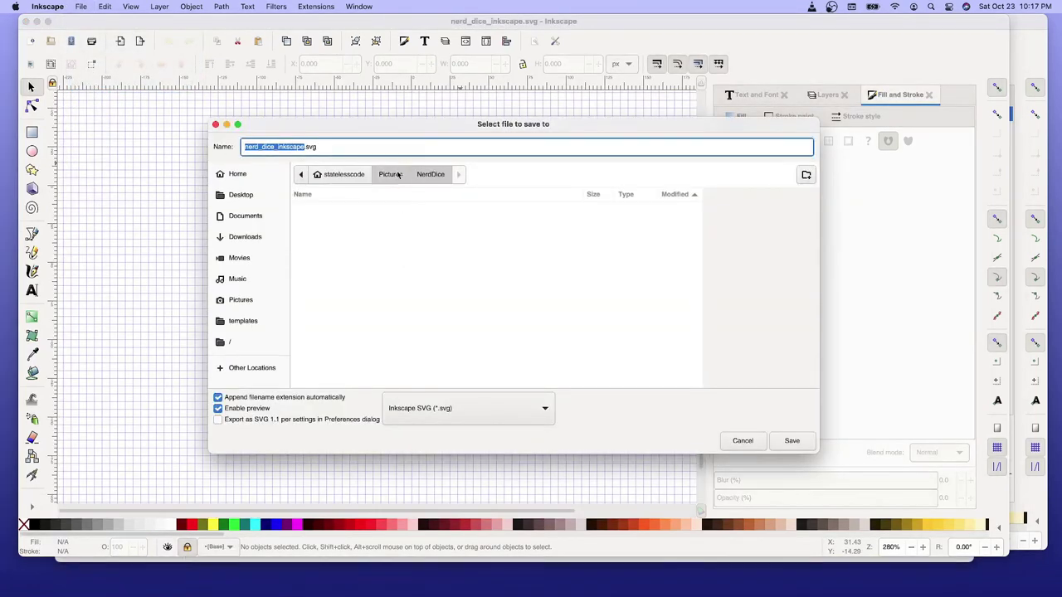
click(313, 207)
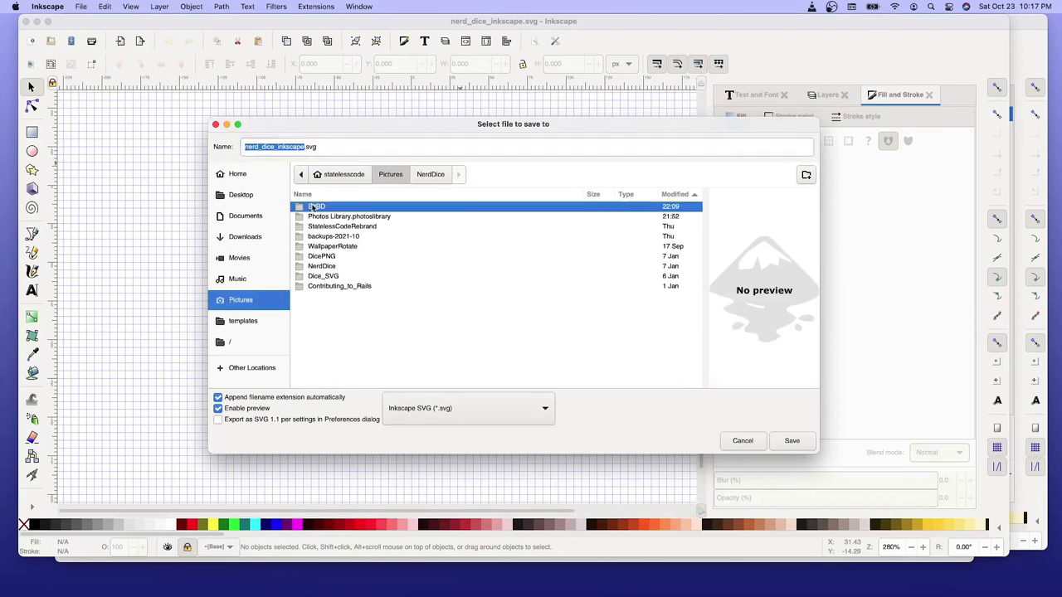
double_click(313, 207)
click(274, 146)
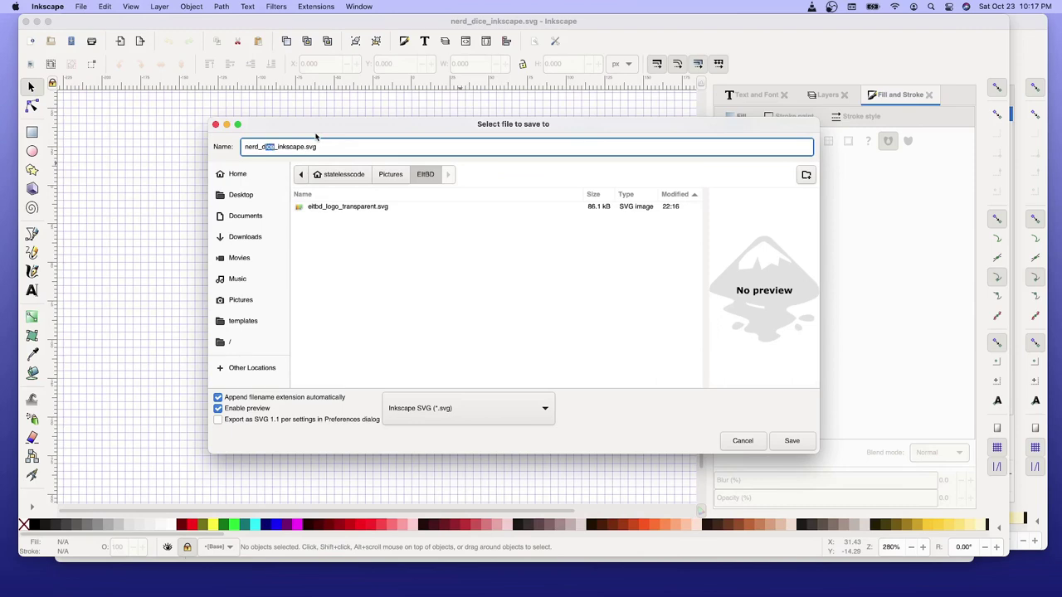
key(shift+Left)
key(shift+Left)
key(shift+Left)
text(e)
text(itbd)
text(d)
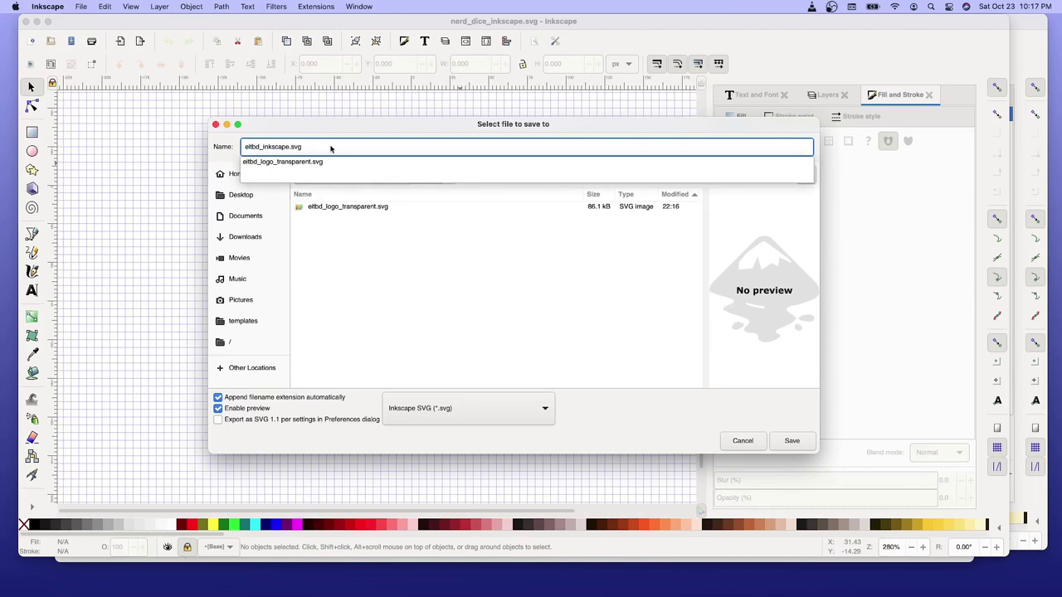
key(Escape)
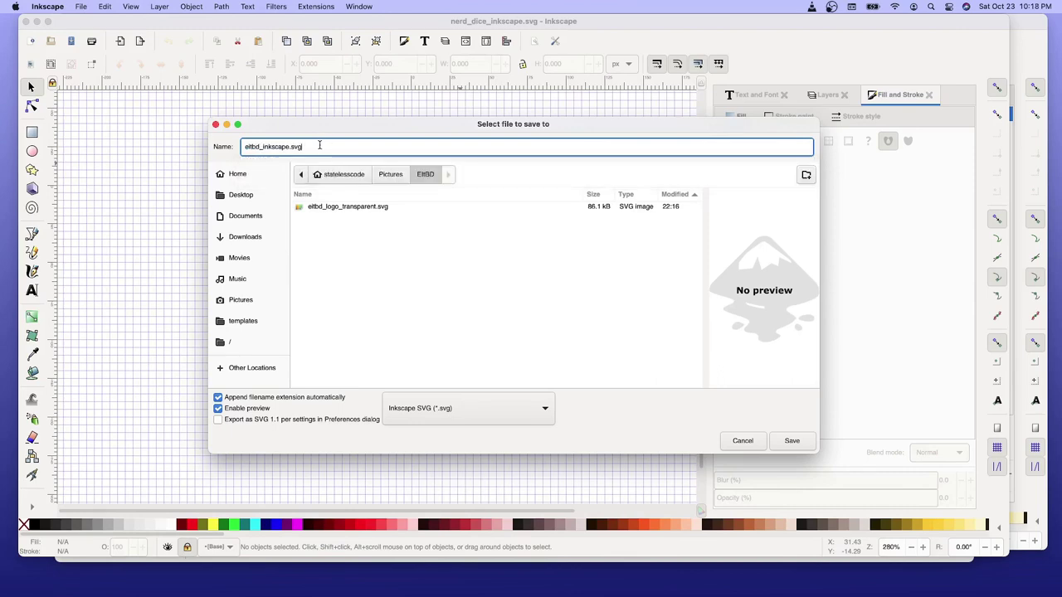
click(793, 441)
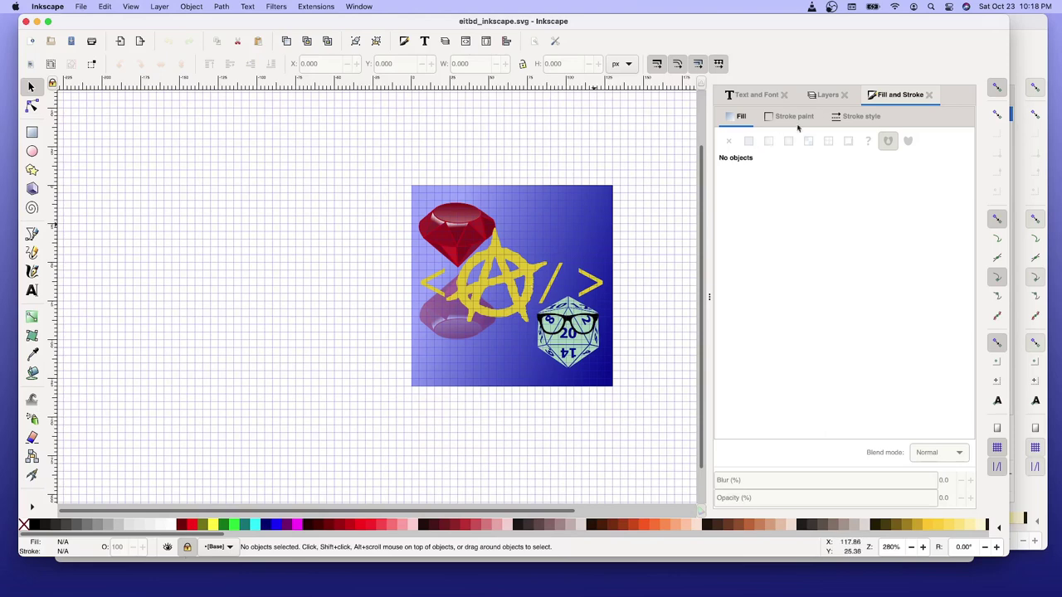
click(821, 98)
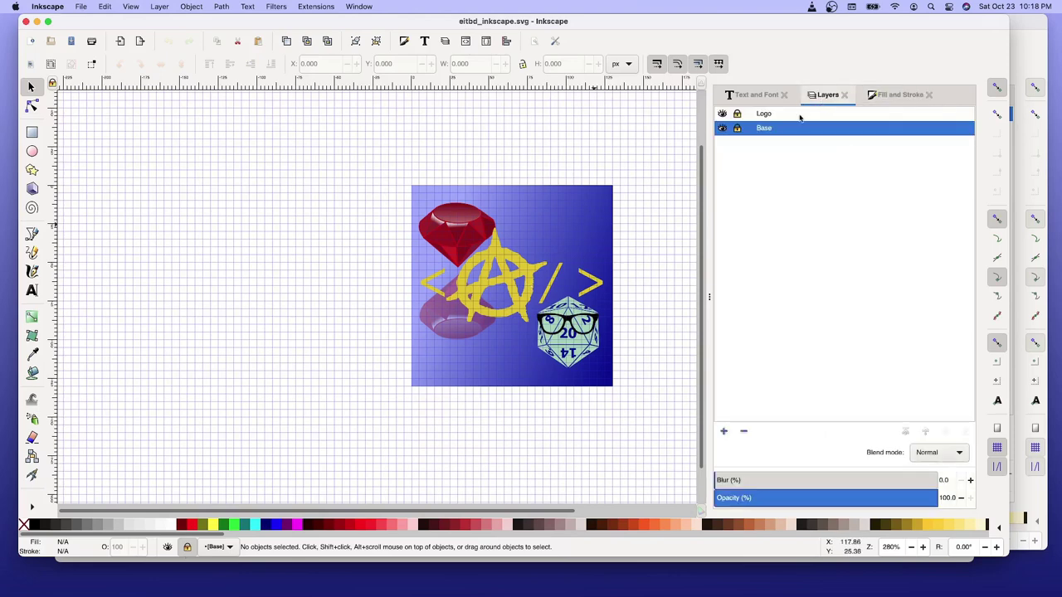
Make the Logo layer current, unlock it, and delete its 3-object logo group
click(768, 118)
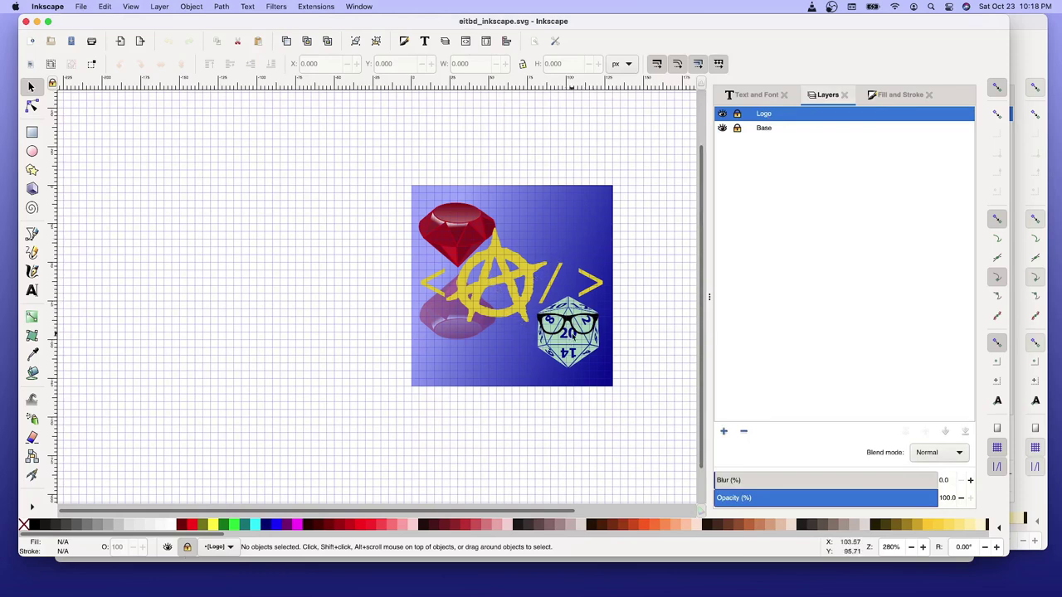
click(737, 116)
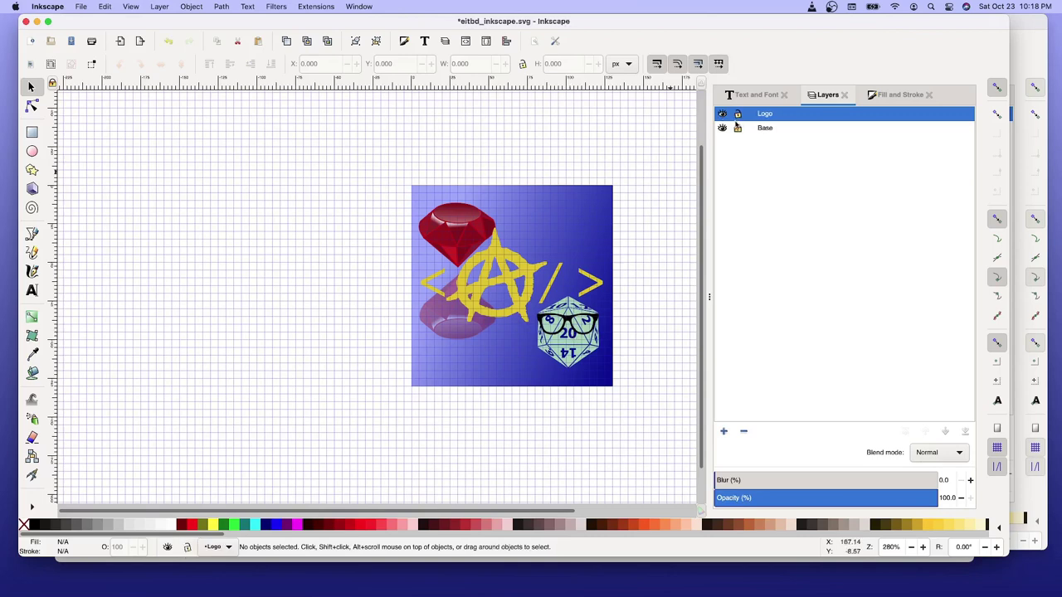
click(501, 285)
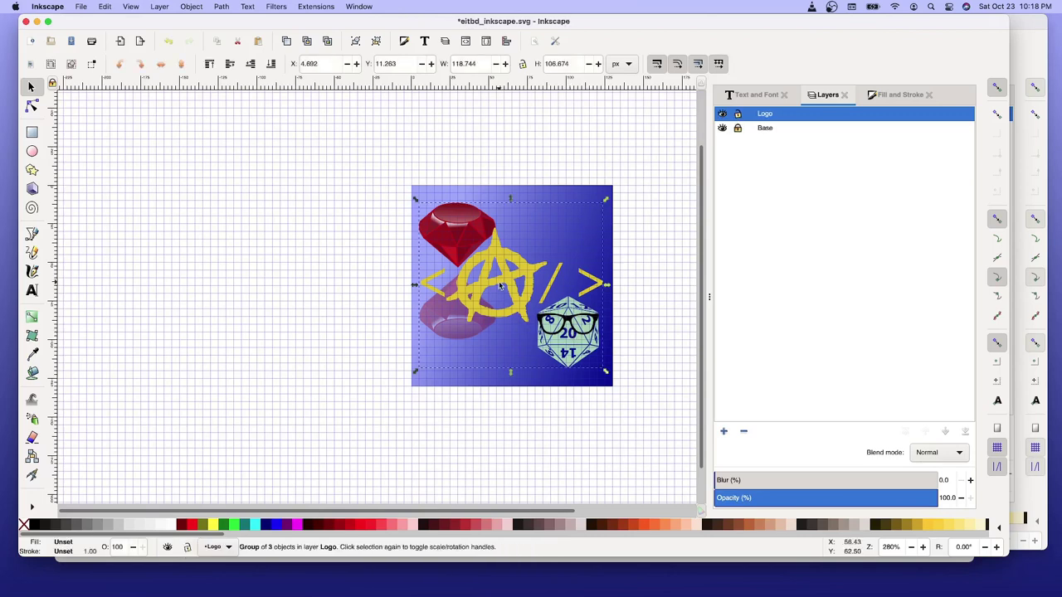
key(Delete)
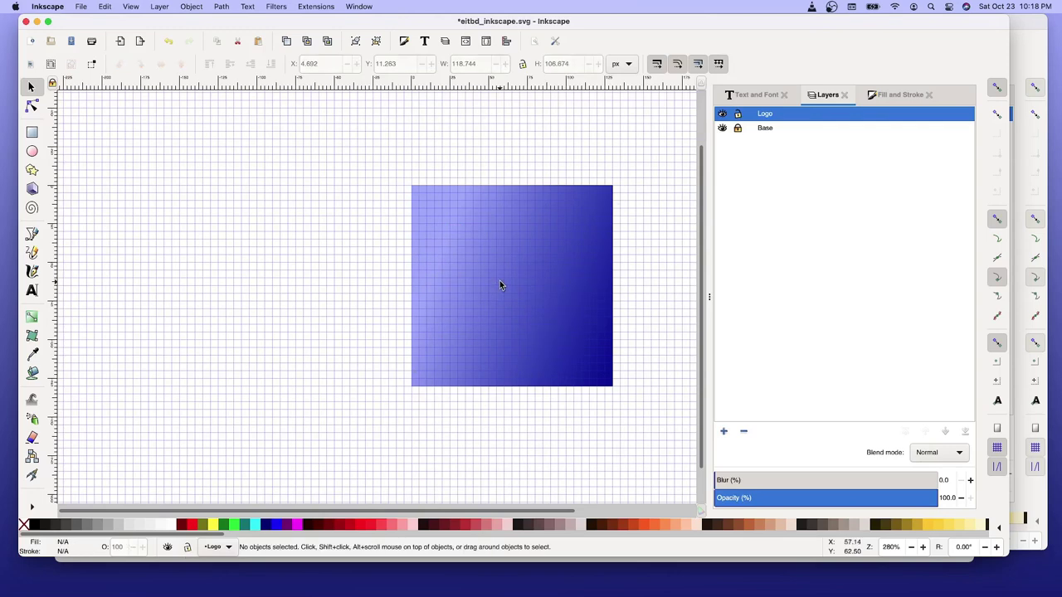
Import eitbd_logo_transparent.svg from Pictures > Eitbd into the Logo layer
click(85, 10)
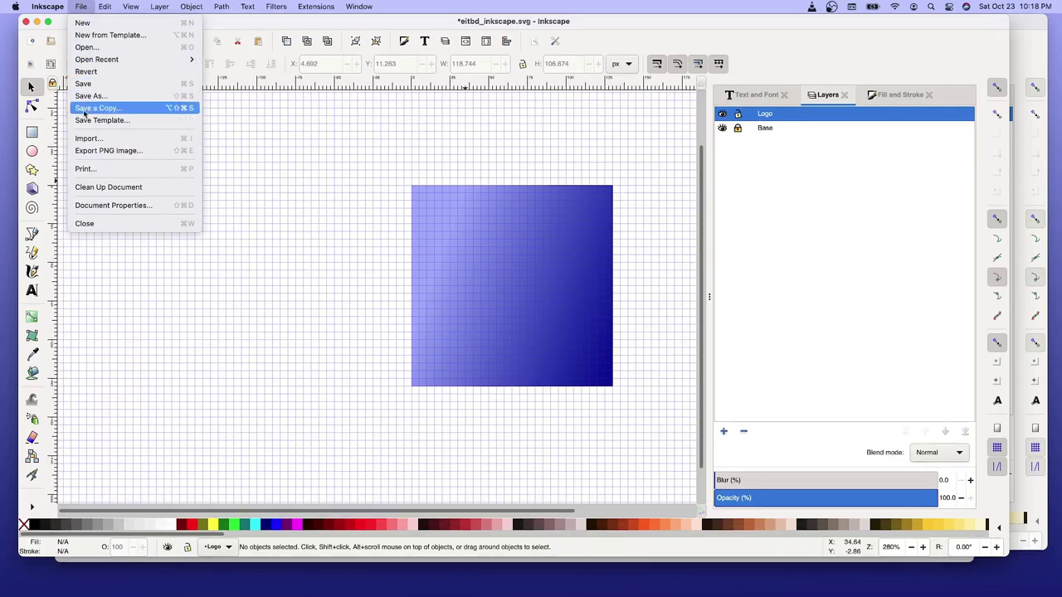
click(88, 138)
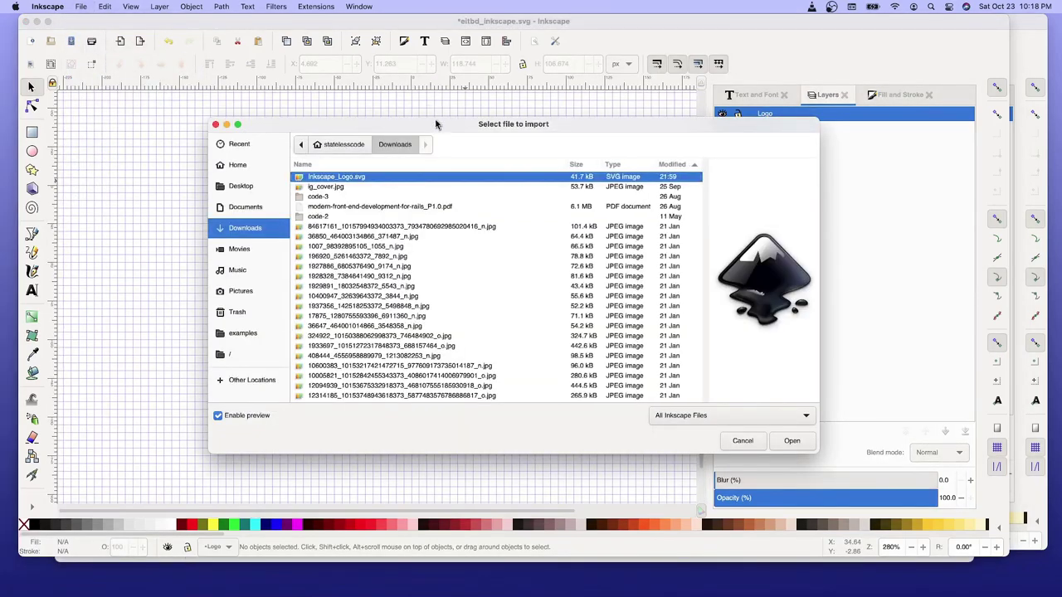
click(330, 145)
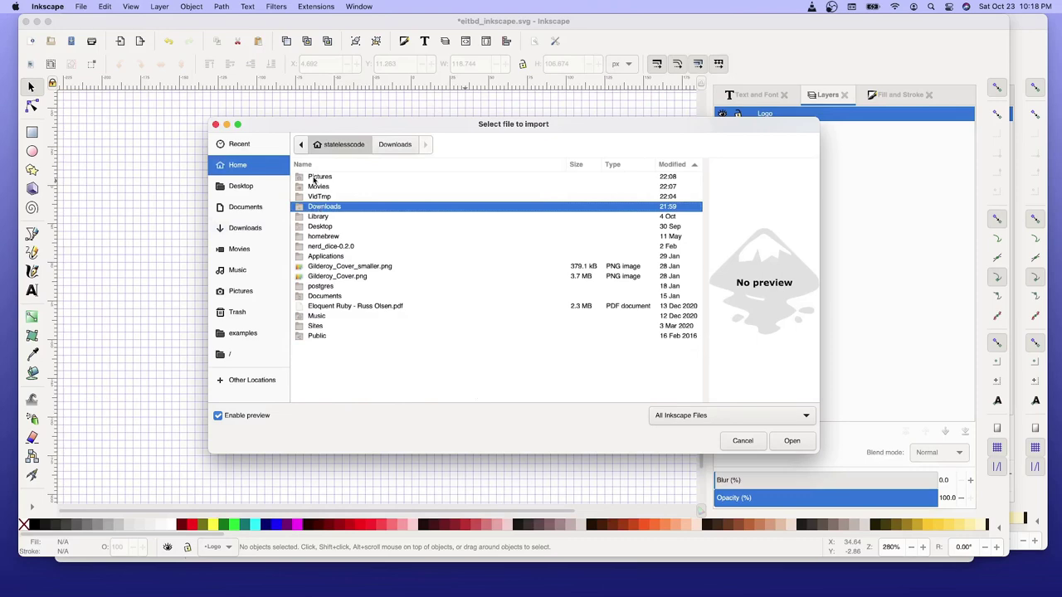
double_click(314, 178)
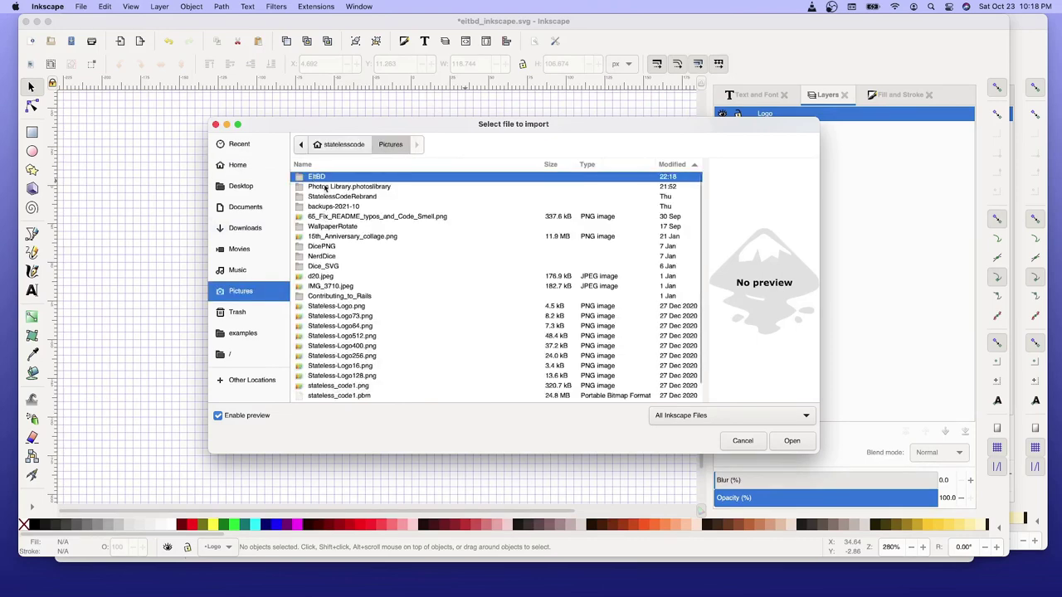
double_click(318, 177)
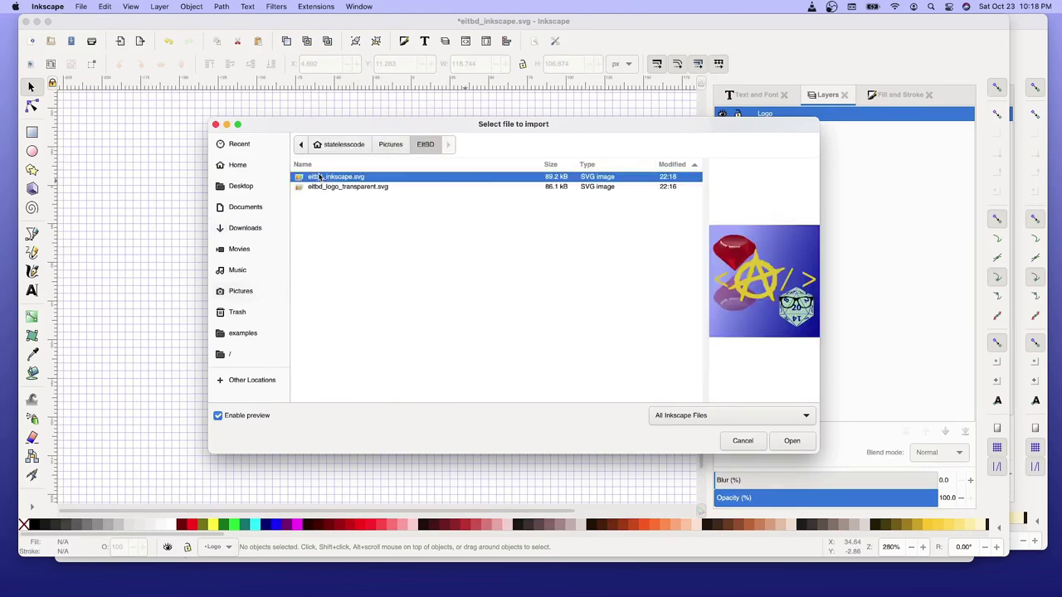
click(325, 188)
click(336, 187)
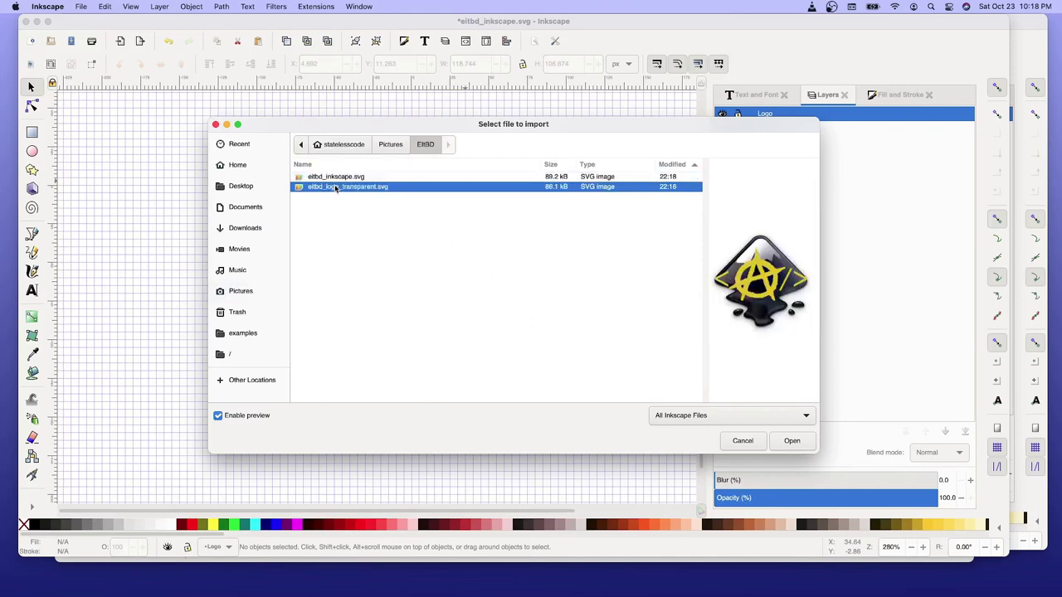
click(791, 442)
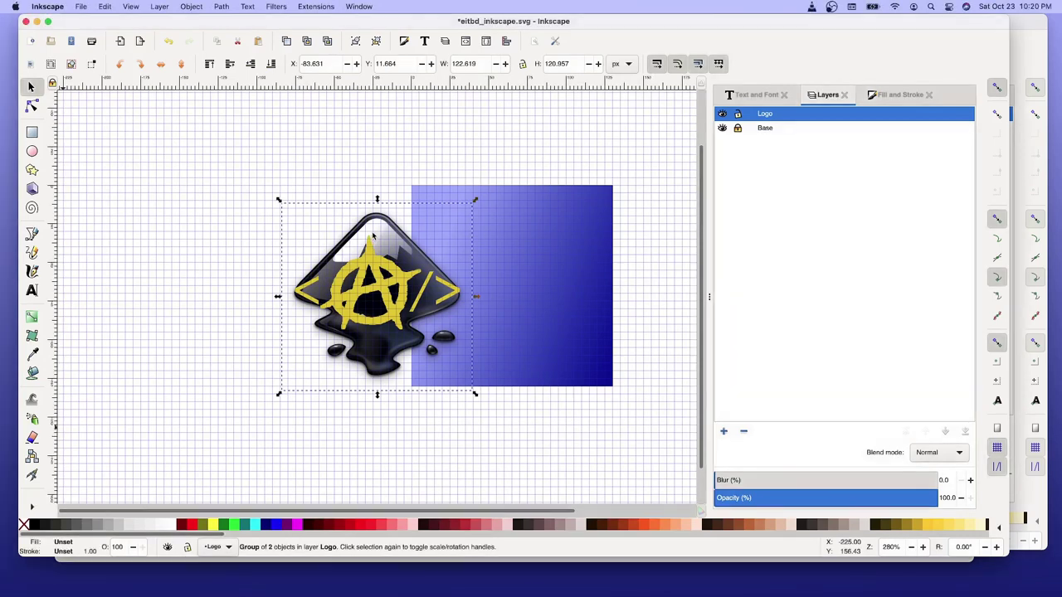
Try moving the imported logo onto the gradient square, then undo the move
double_click(374, 238)
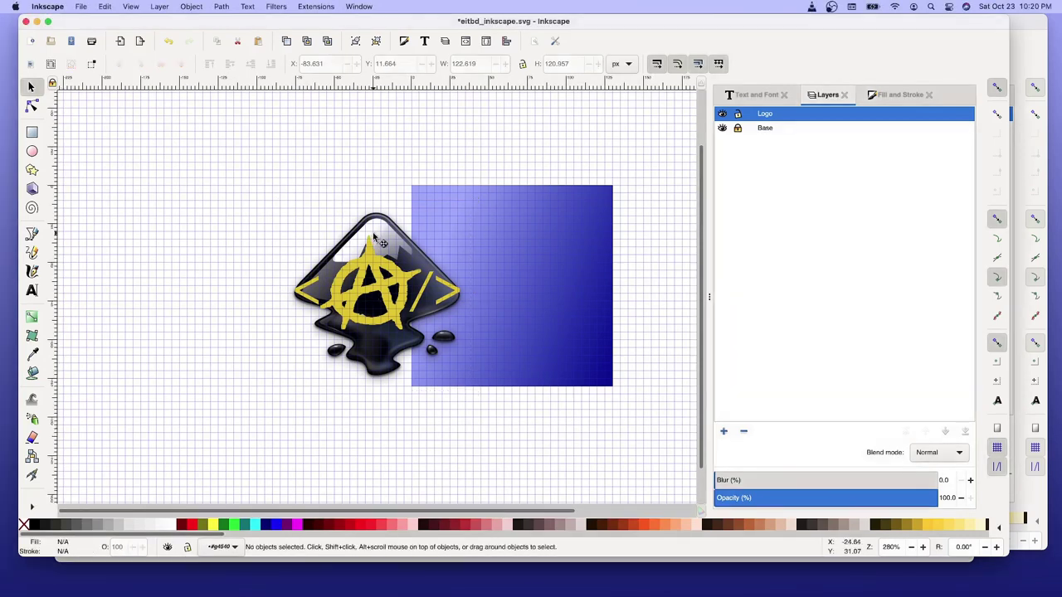
click(375, 240)
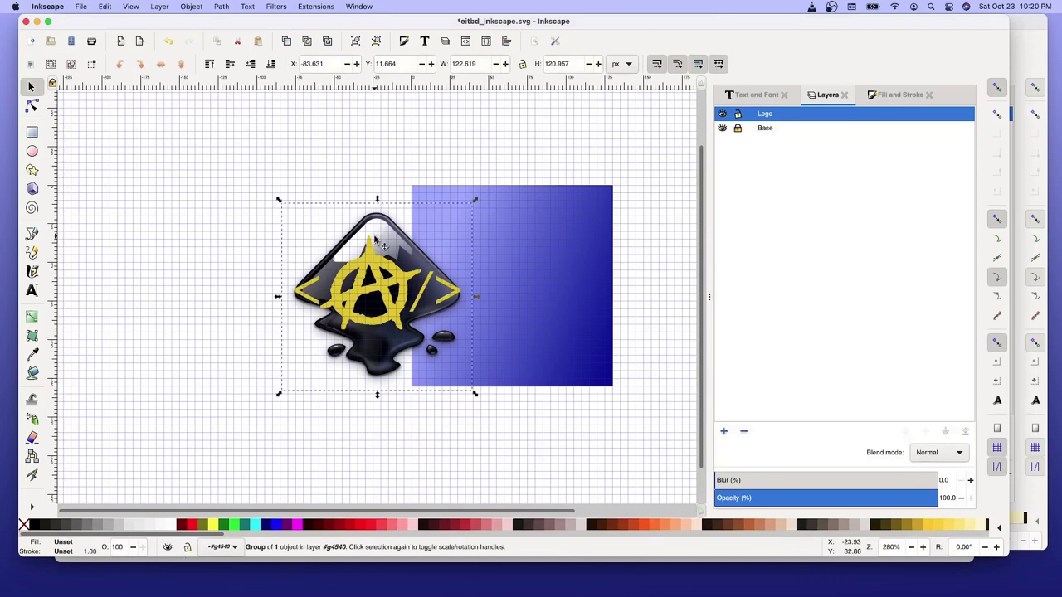
drag(375, 240, 498, 233)
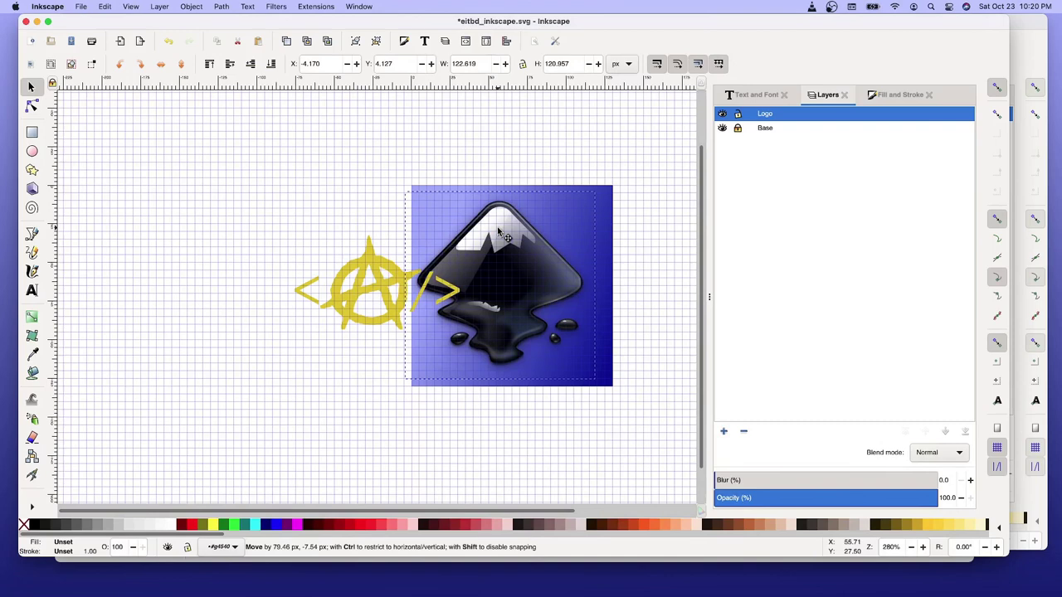
drag(497, 232, 498, 231)
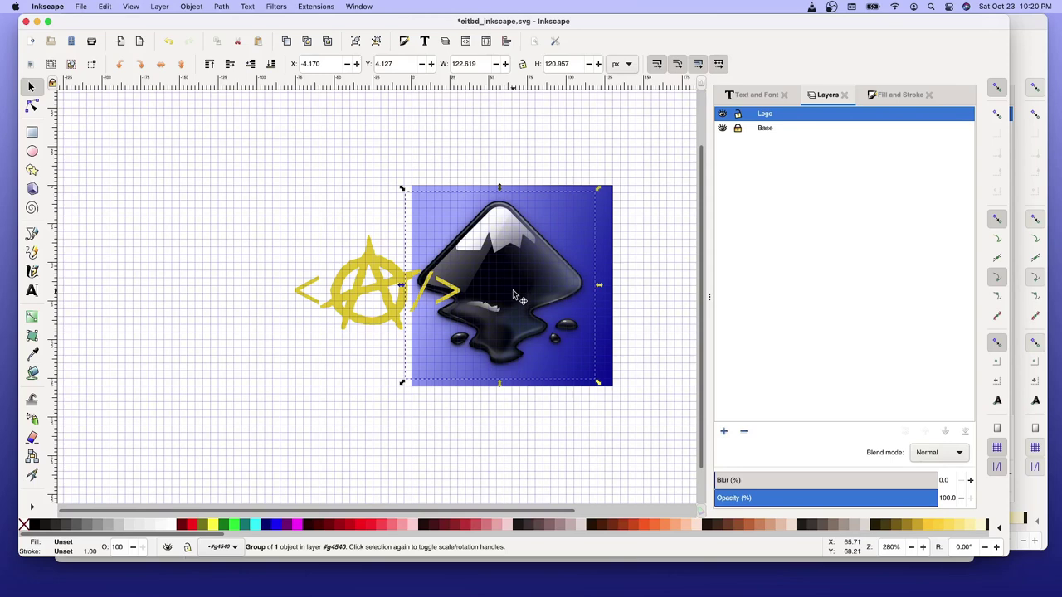
key(ctrl+z)
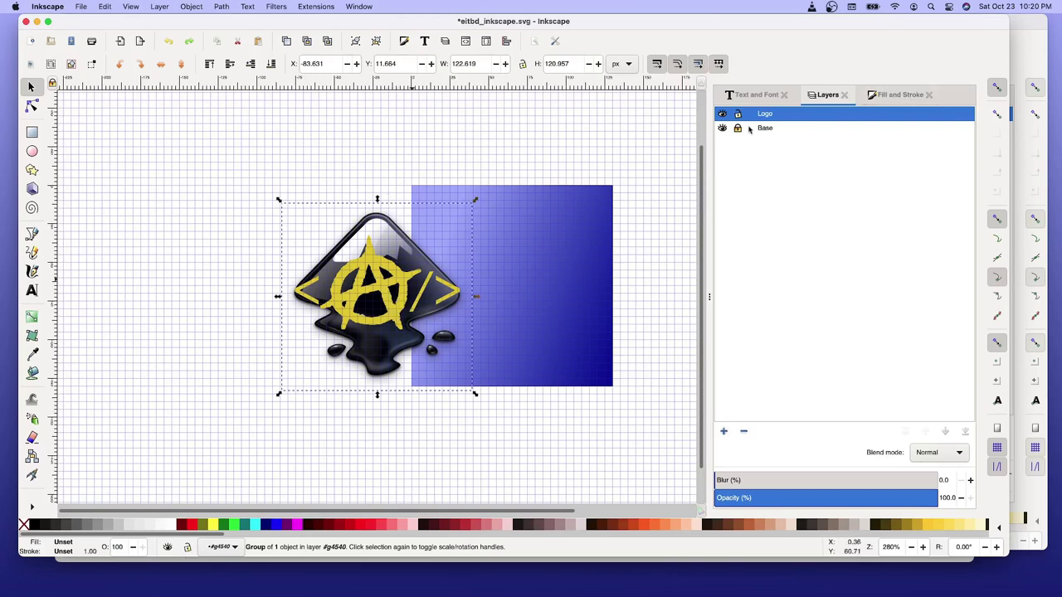
Lock the Base layer and step in and out of the logo's inner group
click(737, 129)
key(ctrl+shift+g)
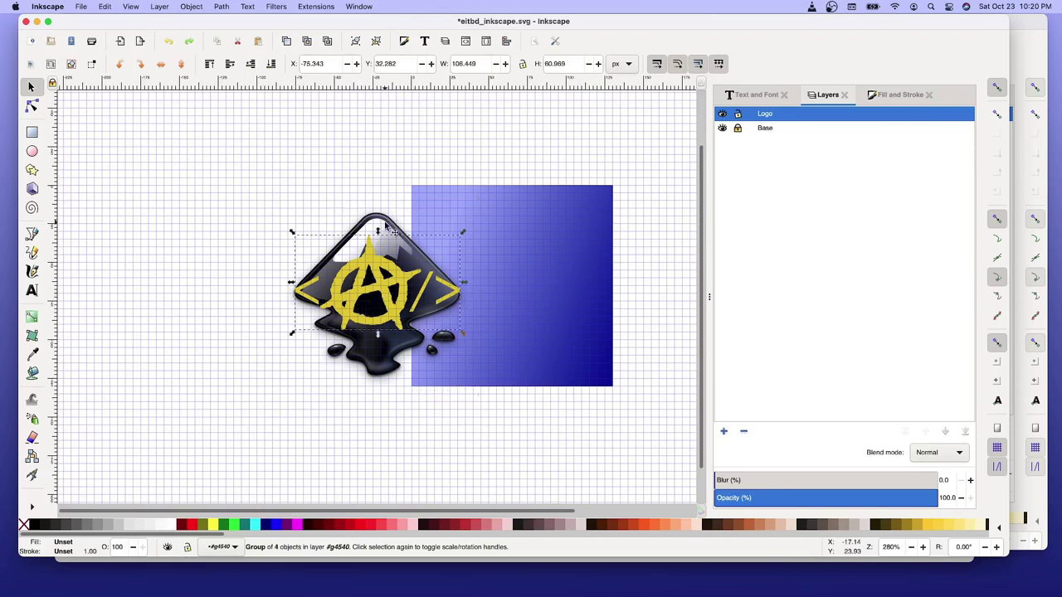
key(ctrl+z)
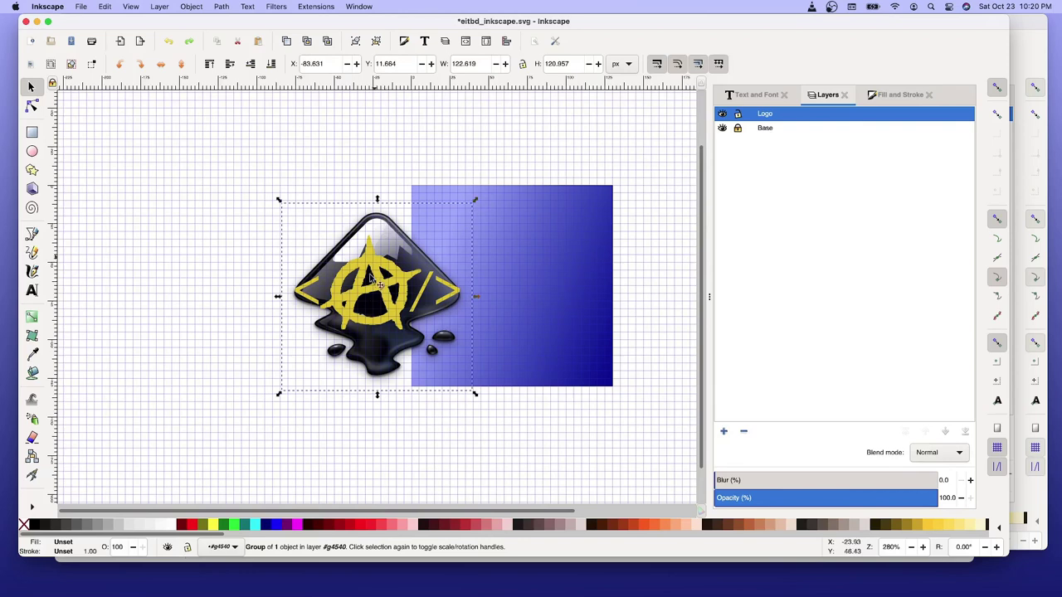
key(ctrl+shift+g)
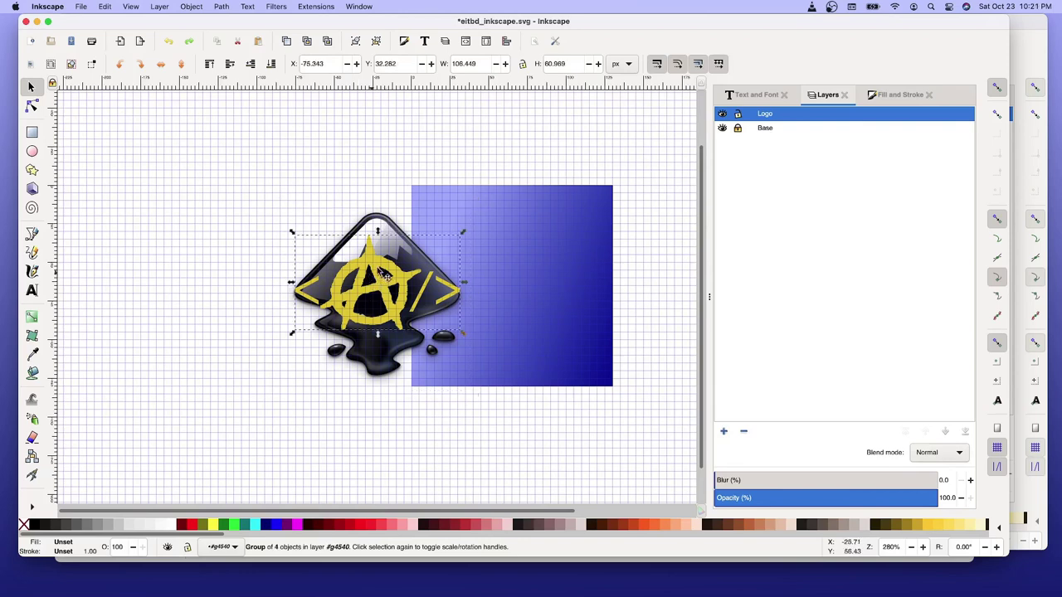
key(alt)
Select the whole logo group, test a move and undo it, then delete the logo
alt+click(387, 226)
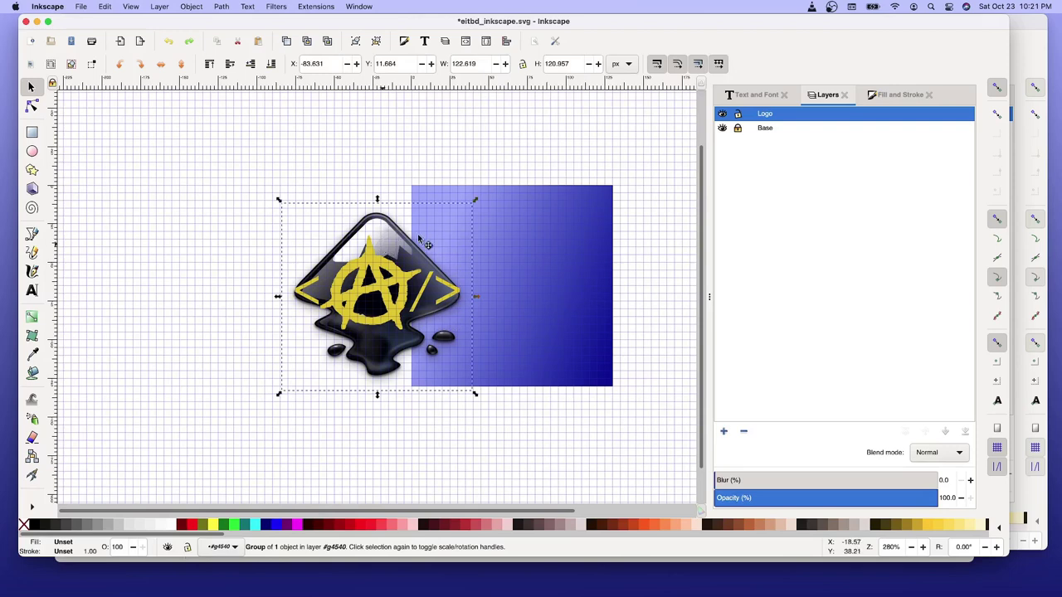
drag(419, 239, 452, 239)
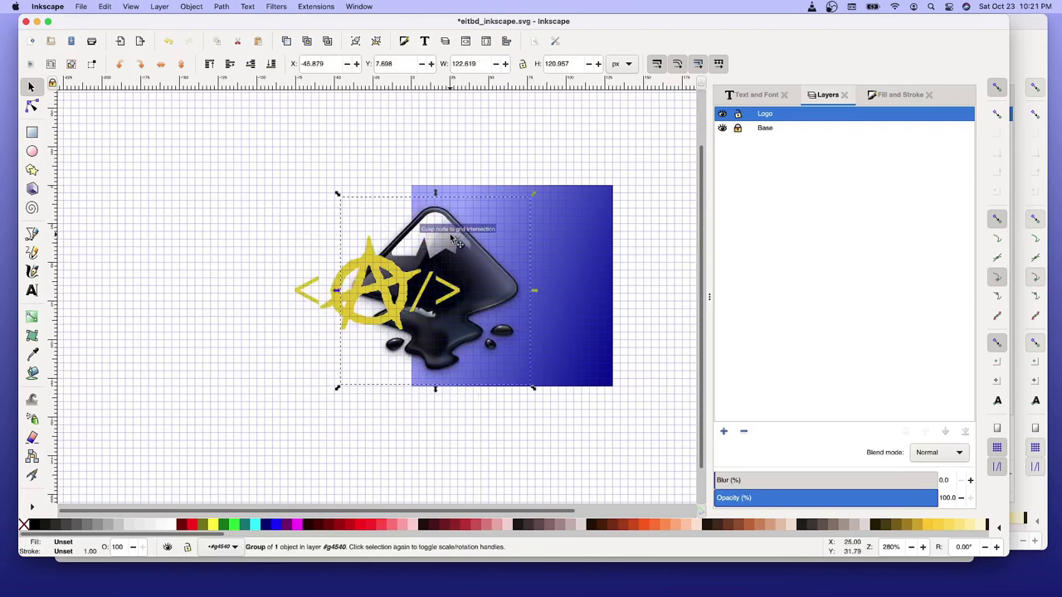
key(ctrl+z)
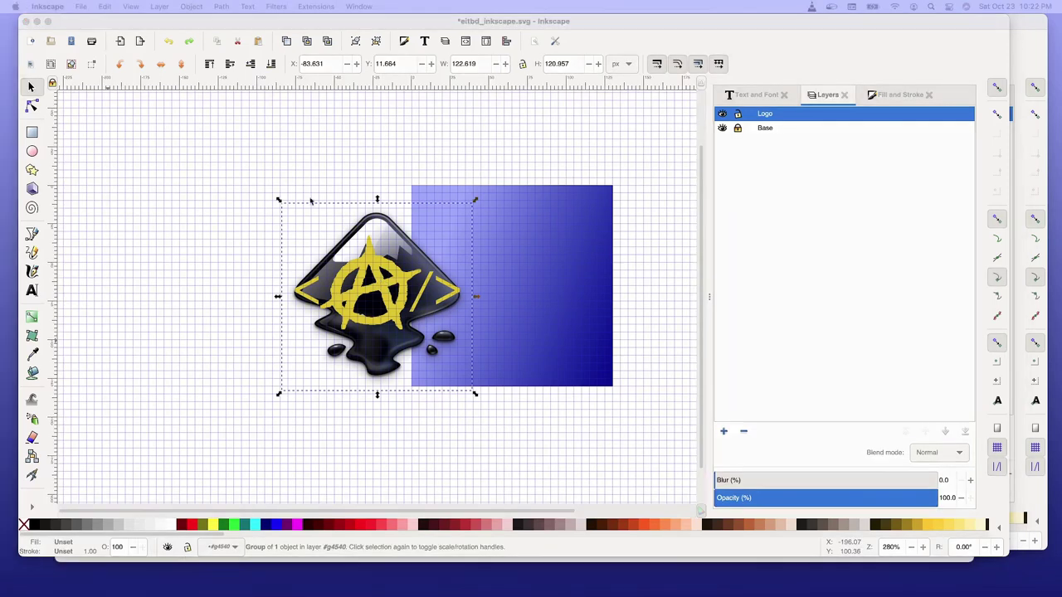
click(619, 26)
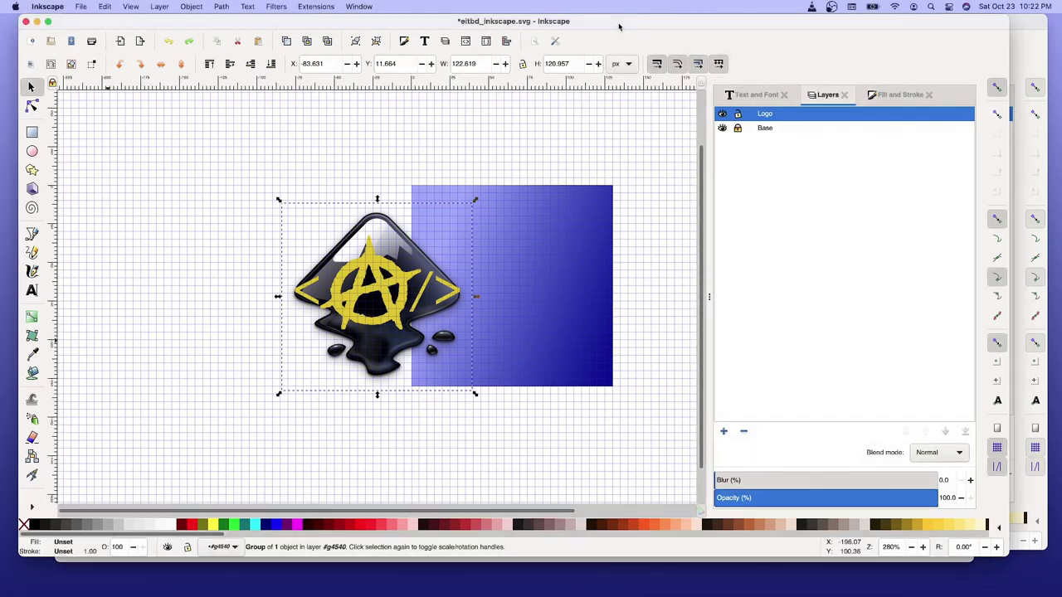
key(Delete)
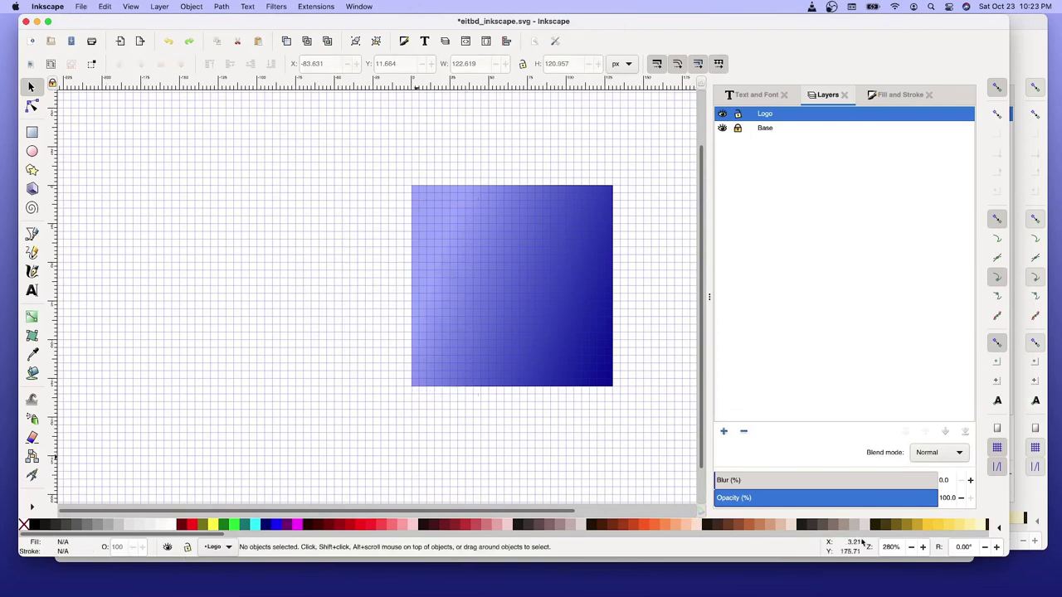
In eitbd_logo_transparent.svg, Ctrl+click the yellow anarchy symbol, slash and bracket paths
click(1019, 24)
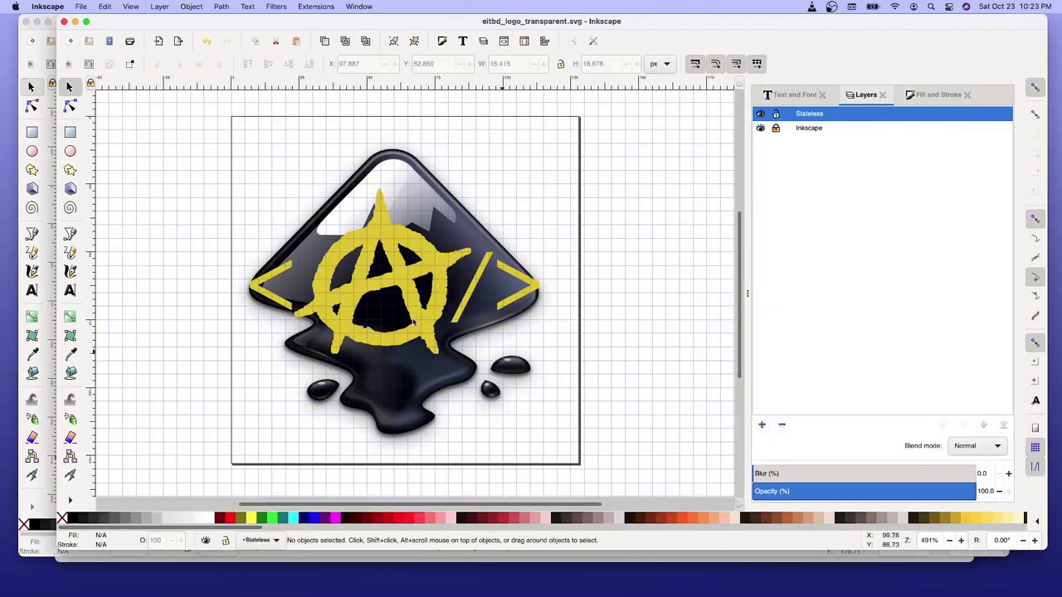
key(ctrl)
ctrl+click(393, 278)
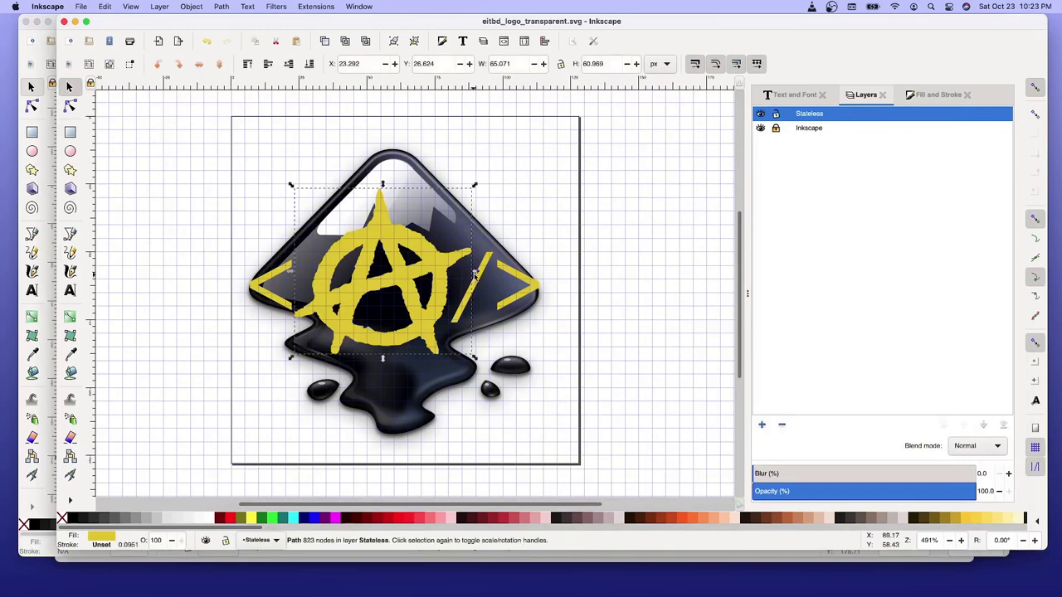
ctrl+click(489, 264)
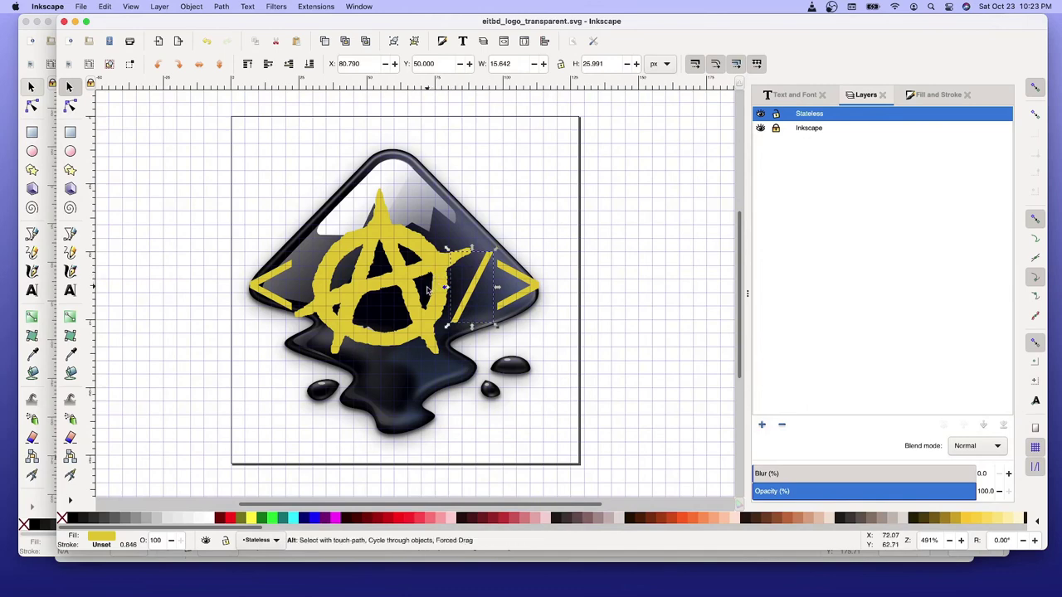
alt+click(442, 305)
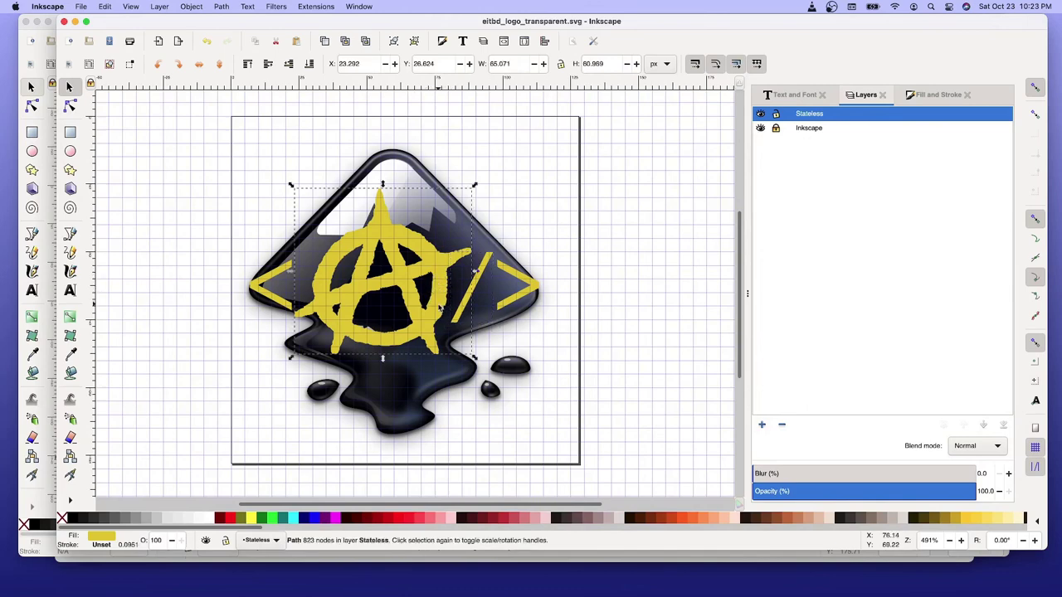
click(510, 302)
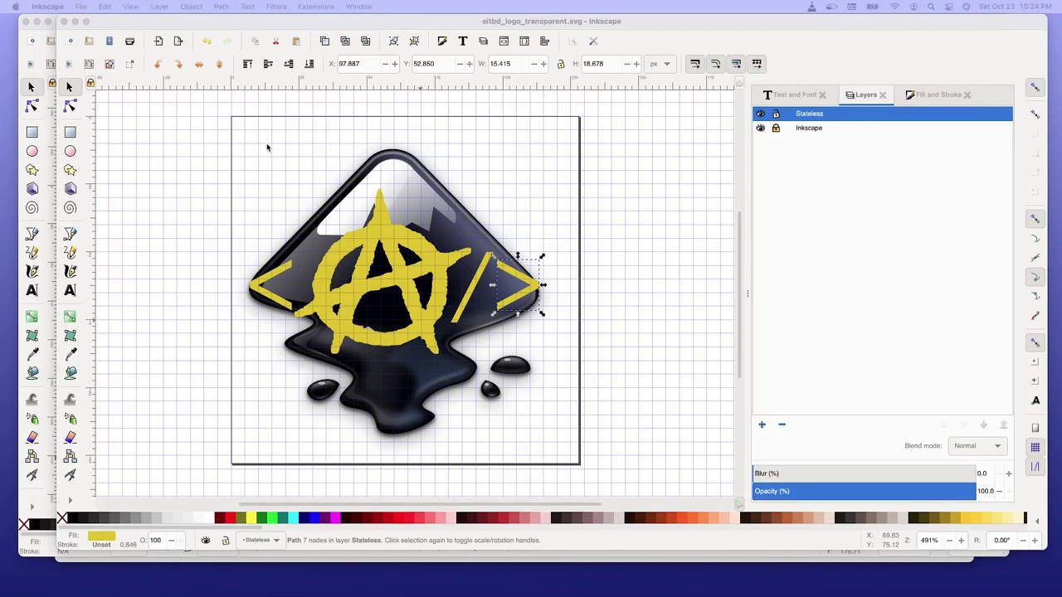
Touch-select the four yellow symbol paths in the Stateless layer with an Alt-drag path
click(234, 131)
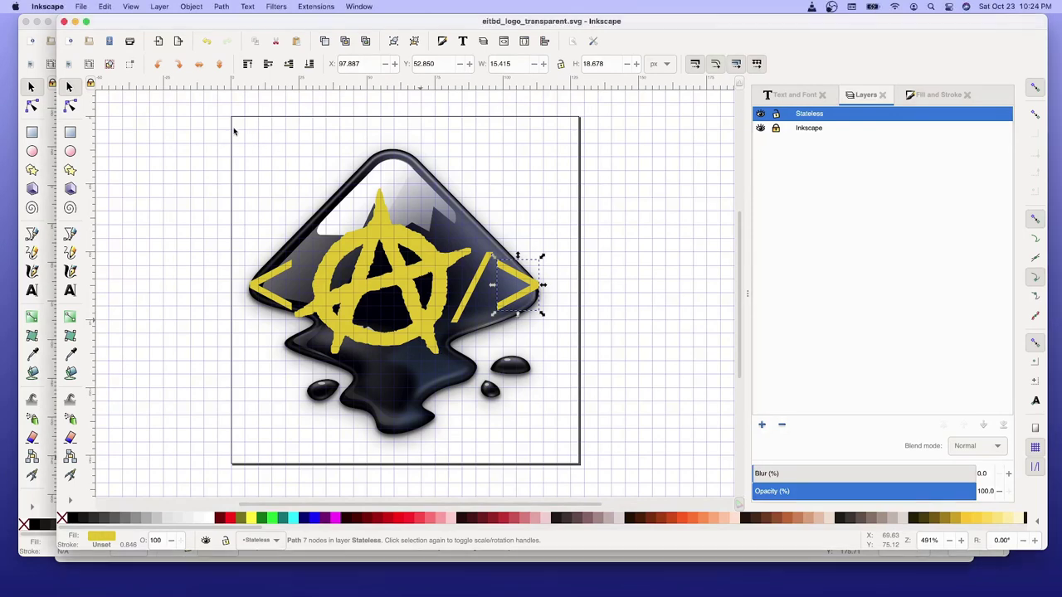
key(Escape)
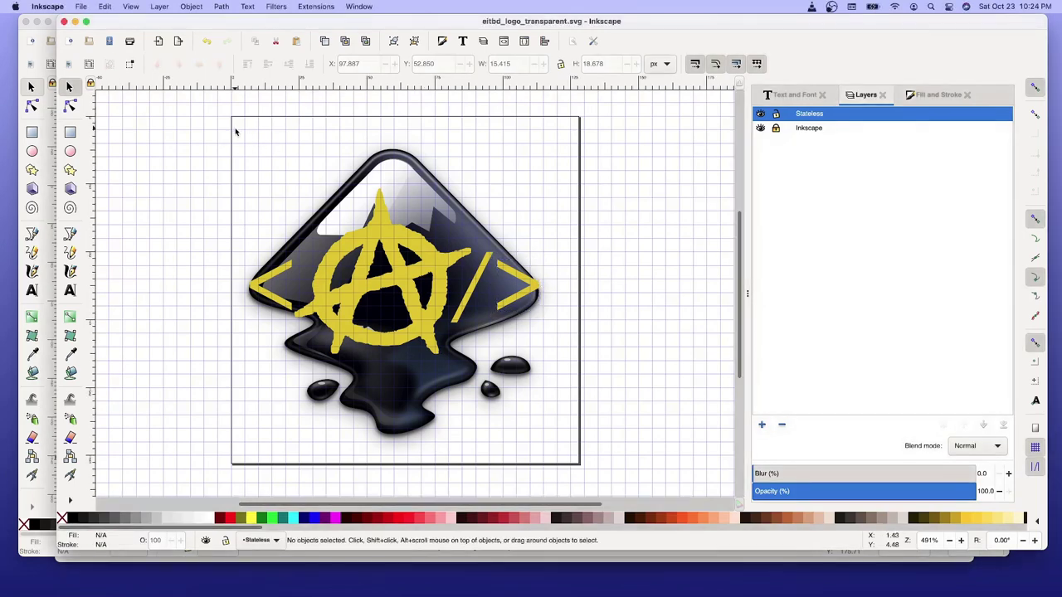
drag(235, 132, 328, 253)
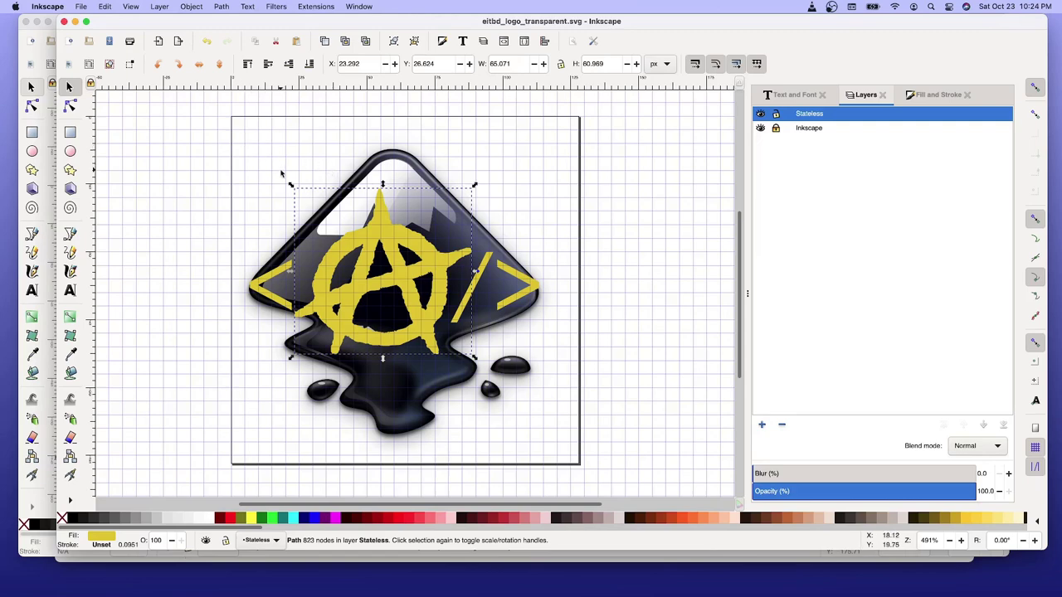
key(ctrl)
click(288, 152)
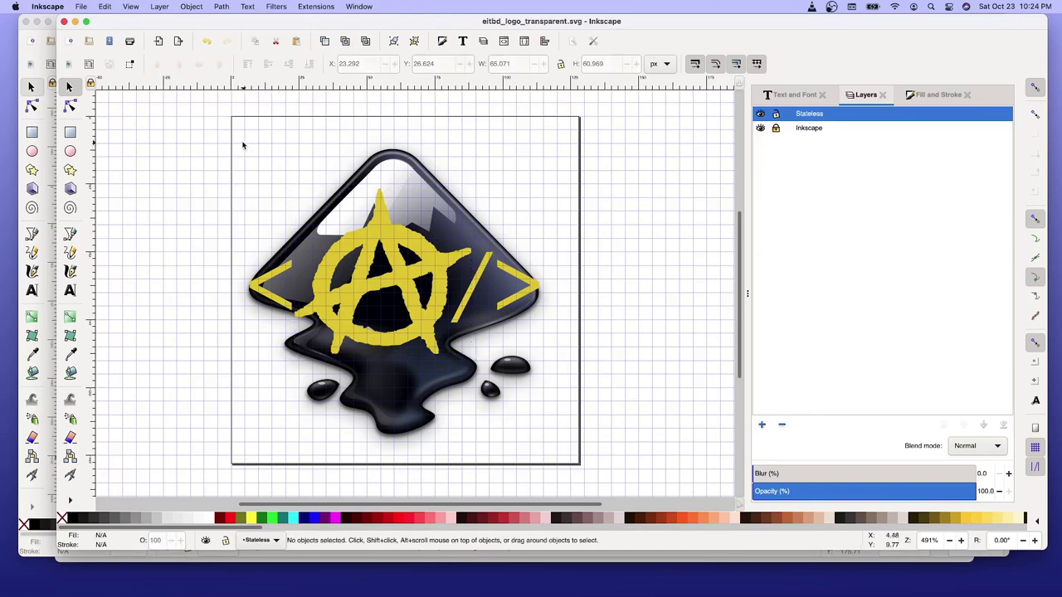
drag(237, 139, 280, 228)
key(ctrl+a)
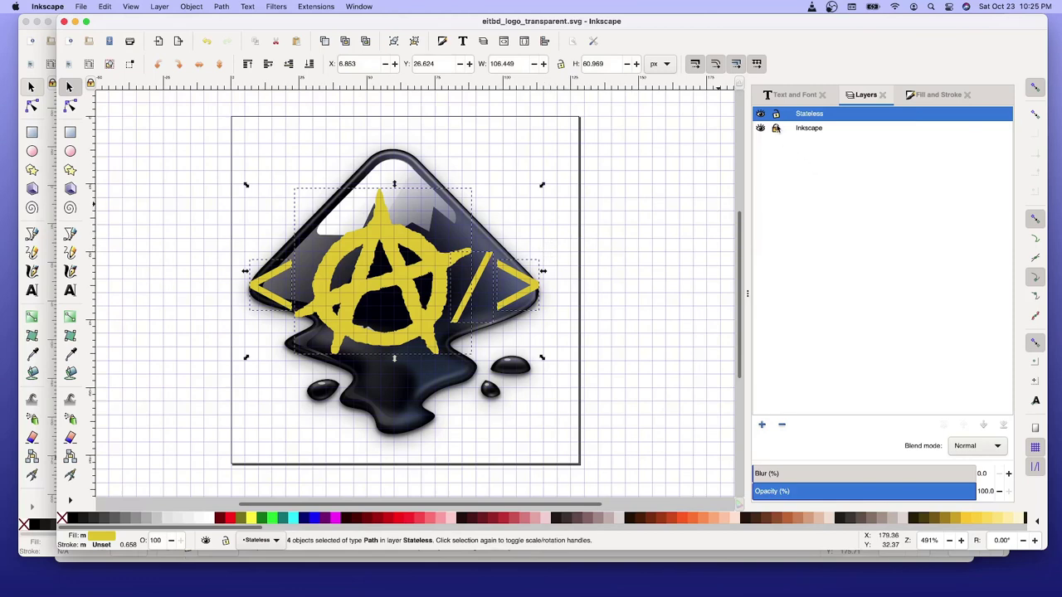
Lock the Inkscape layer and group the four yellow paths together
click(775, 129)
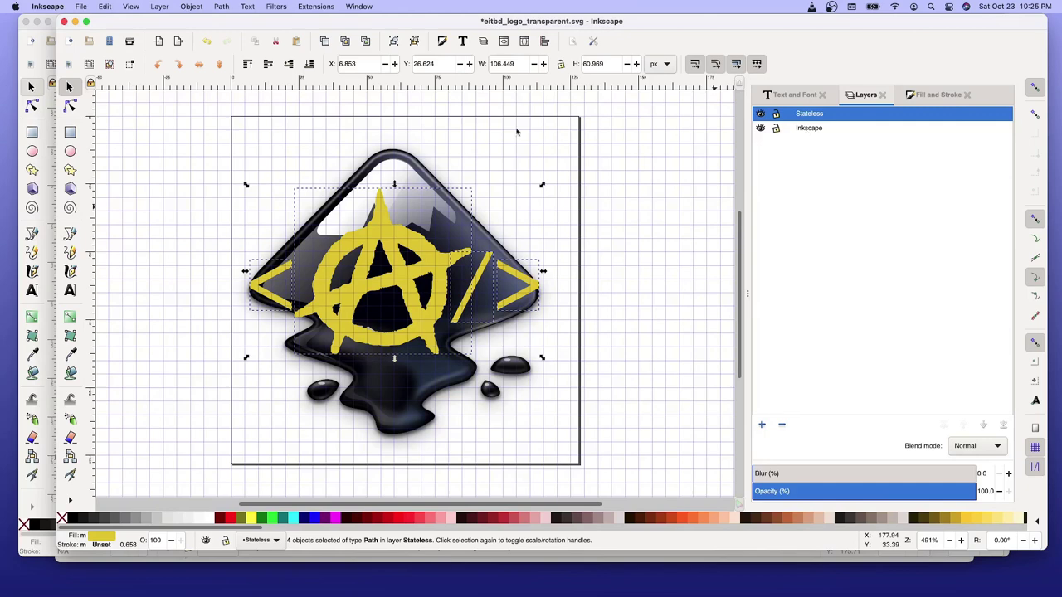
click(201, 6)
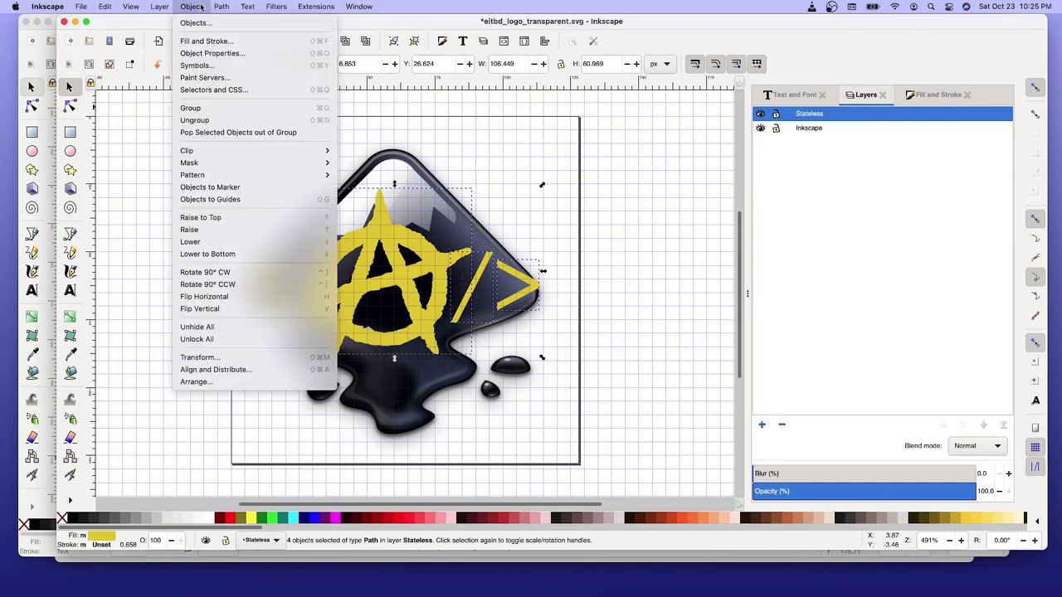
click(204, 107)
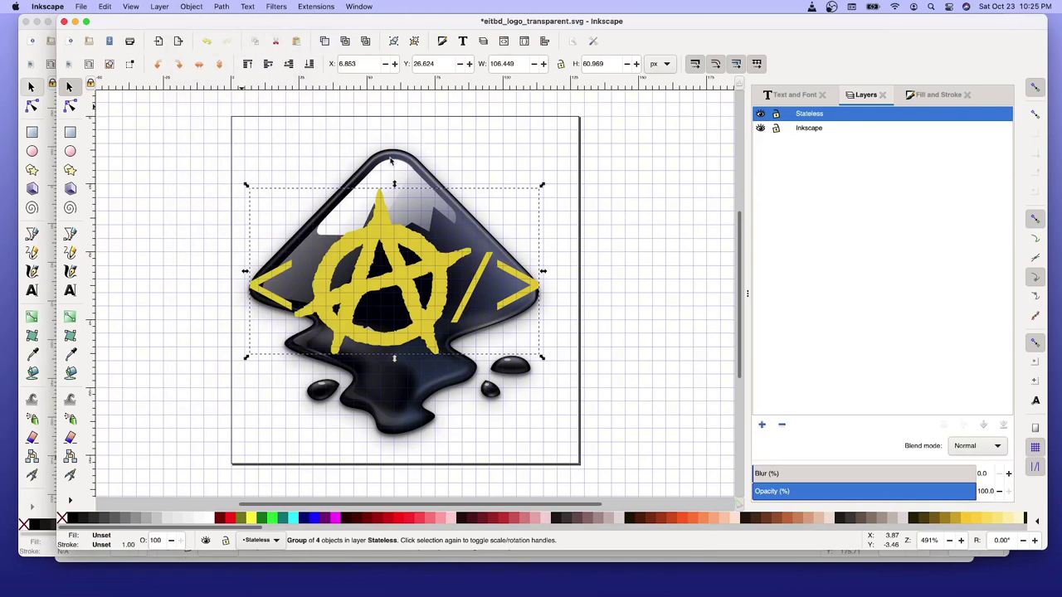
Select the 4-object Stateless group and 28-object Inkscape group, leaving Stateless current
key(Escape)
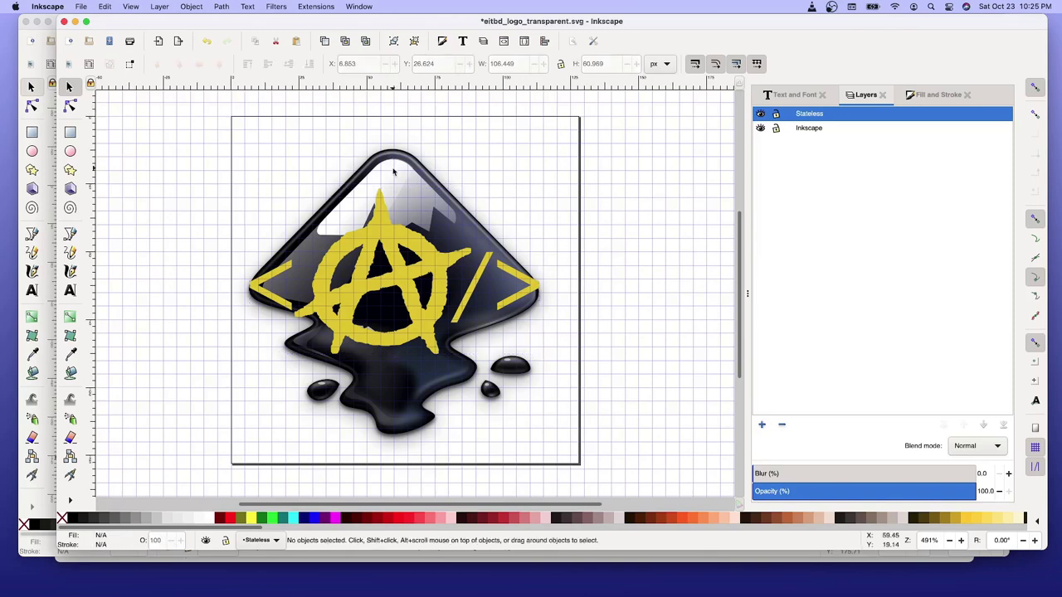
click(394, 172)
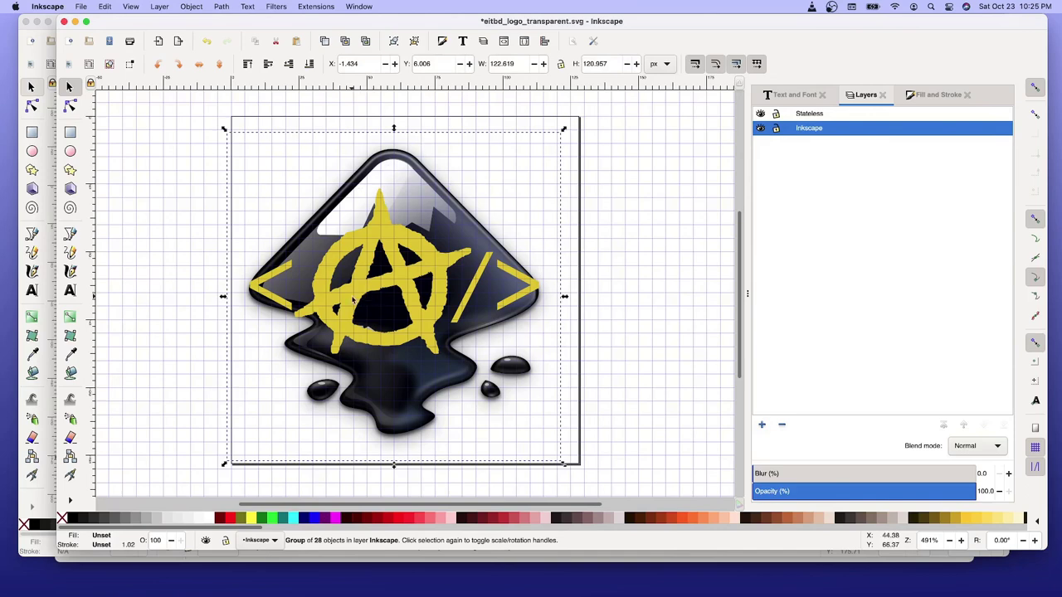
key(alt)
alt+click(353, 300)
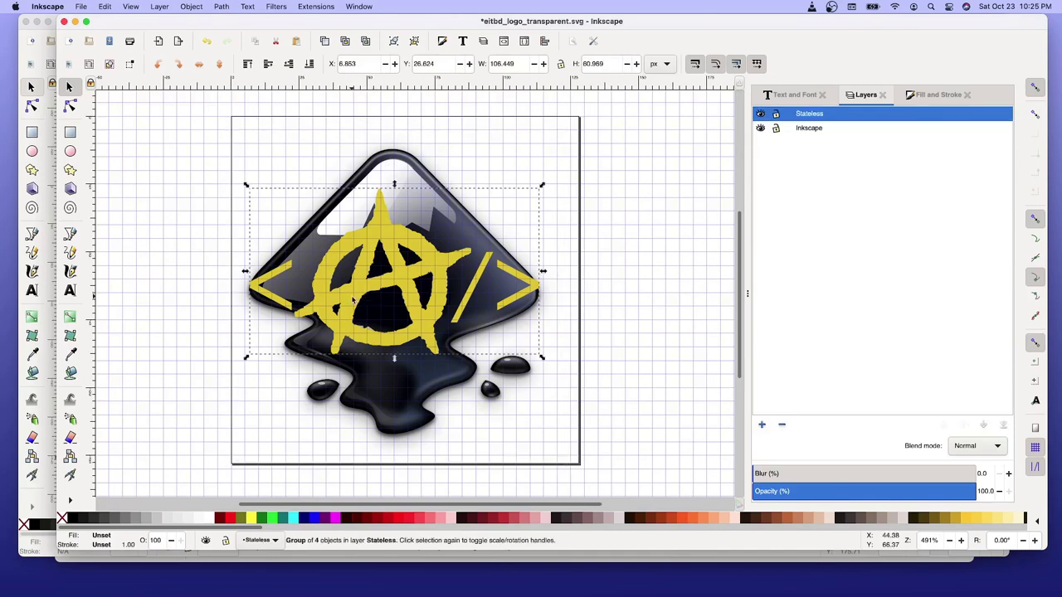
click(382, 379)
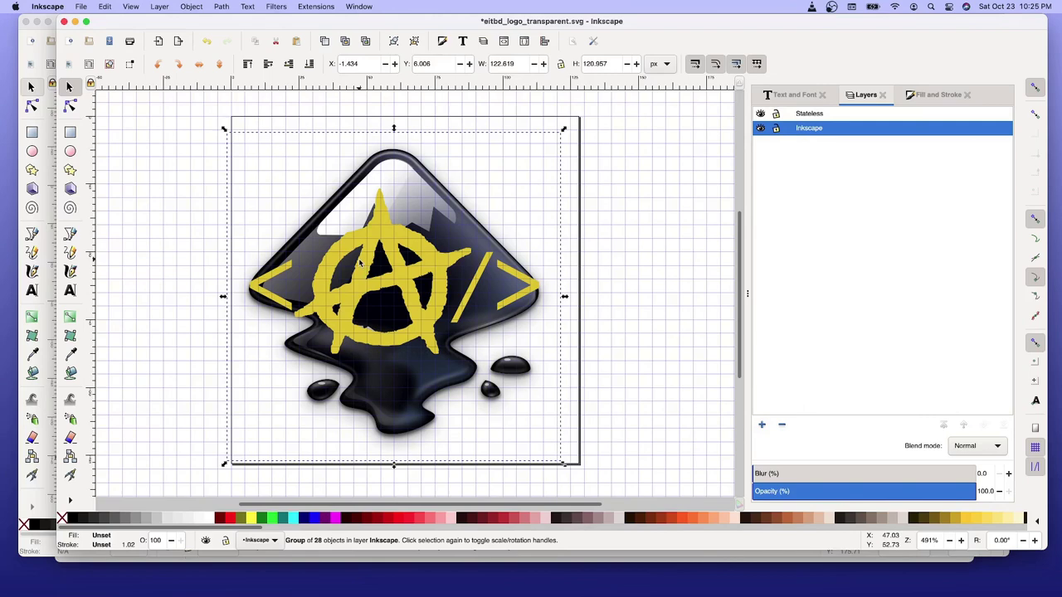
click(812, 116)
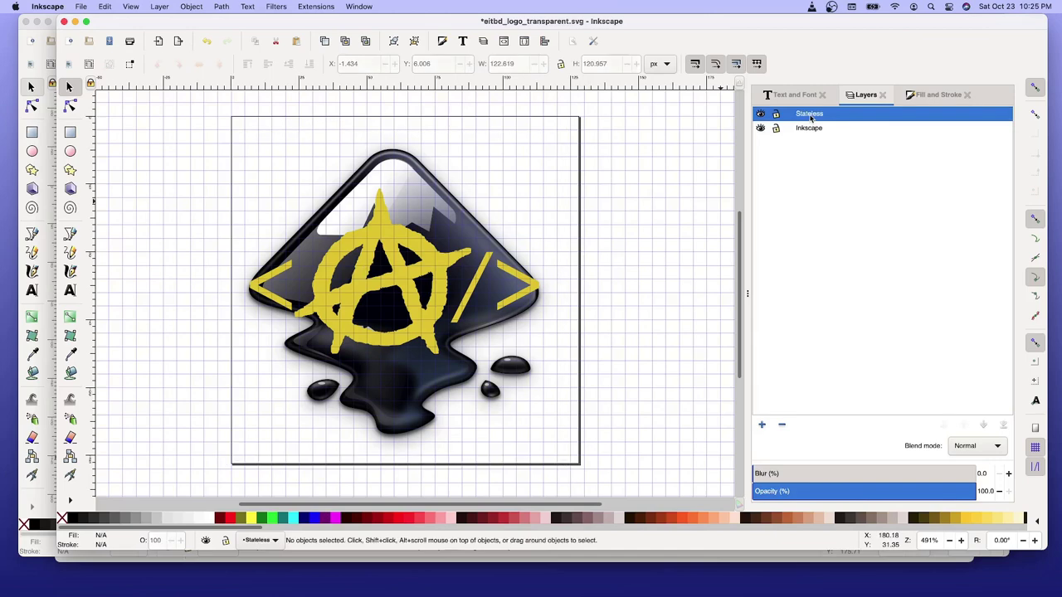
click(810, 130)
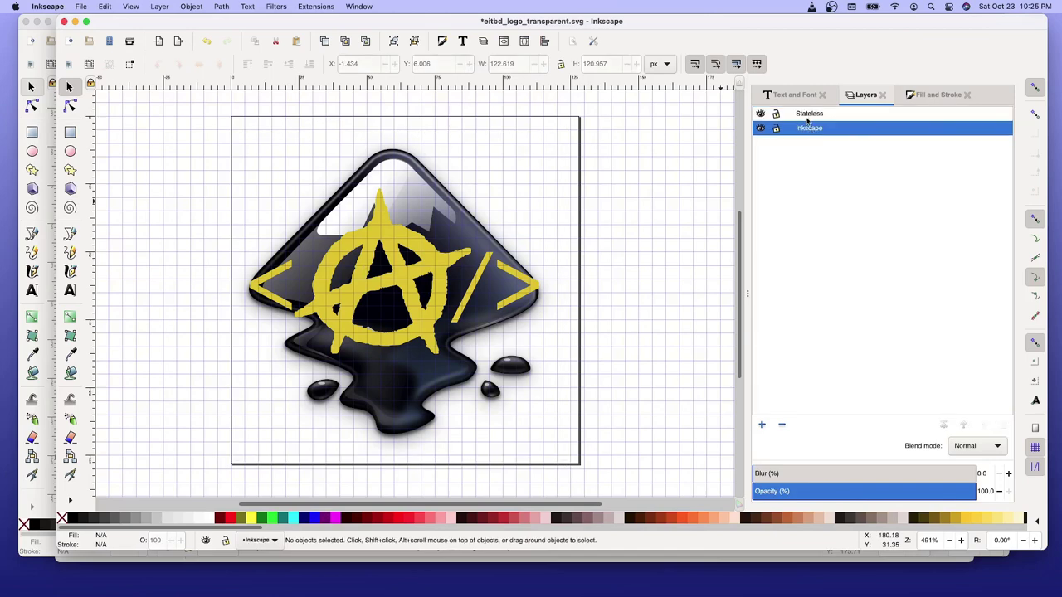
click(806, 117)
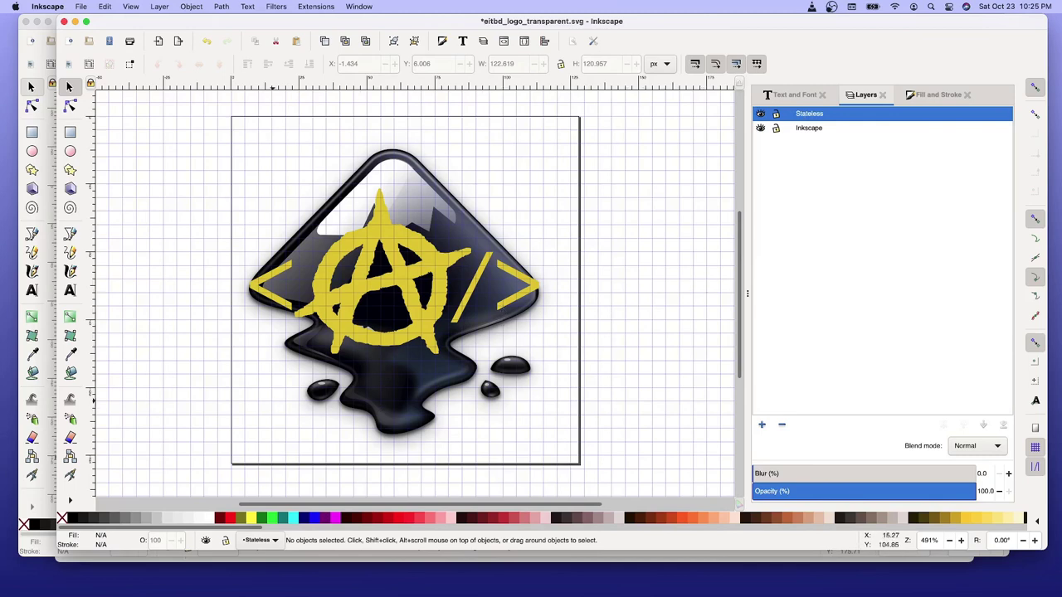
key(ctrl+a)
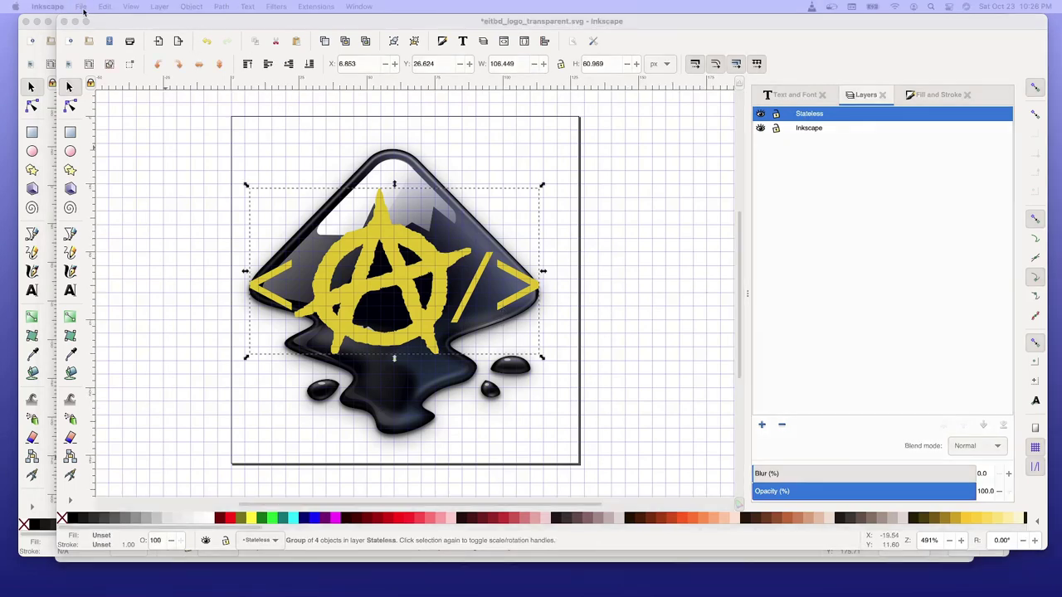
Select all objects in all layers, group them into one, and save the file
click(105, 7)
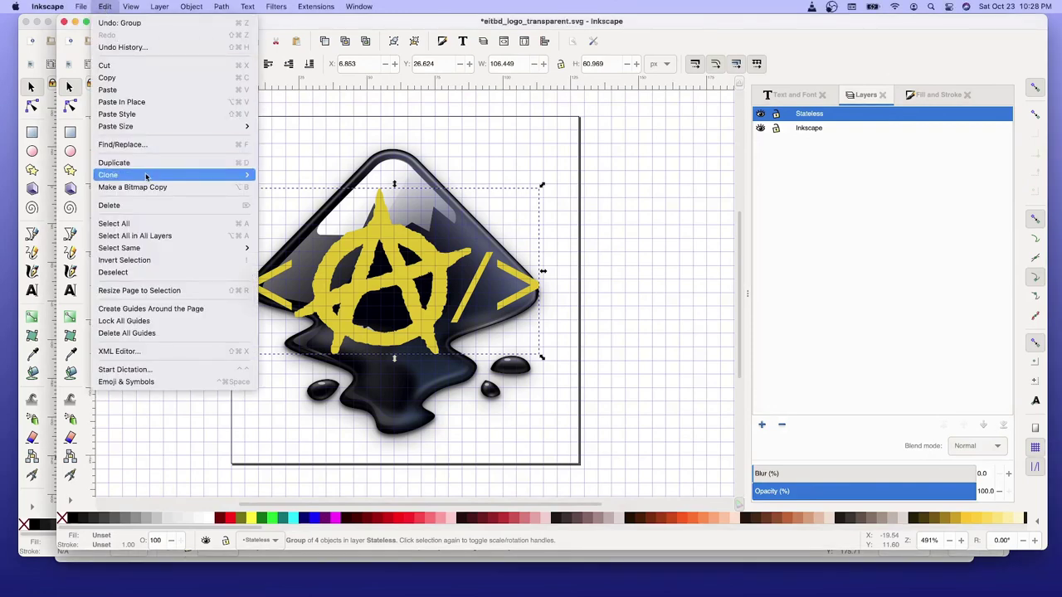
click(151, 239)
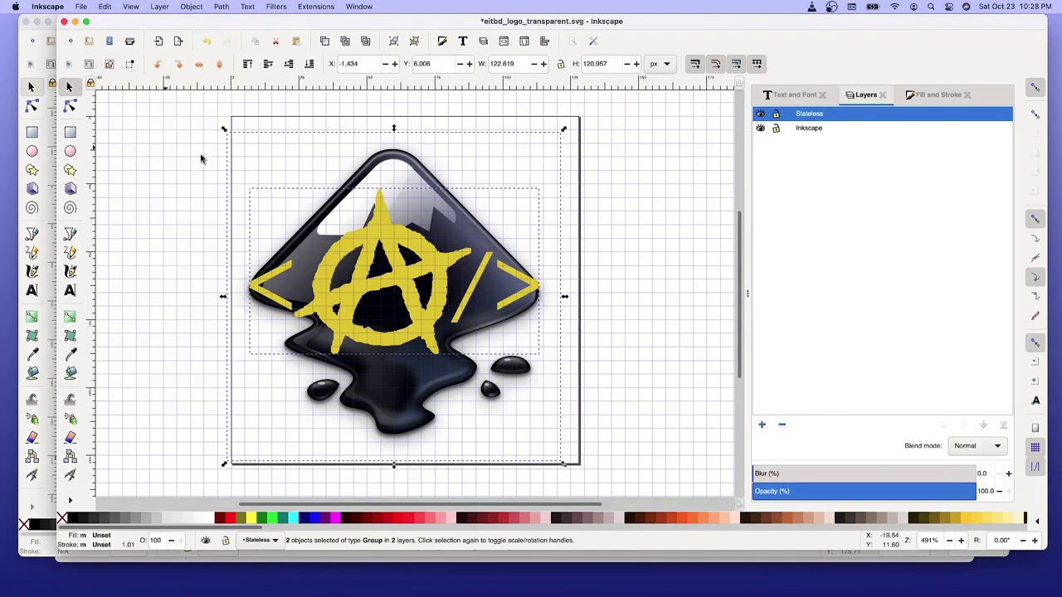
click(194, 6)
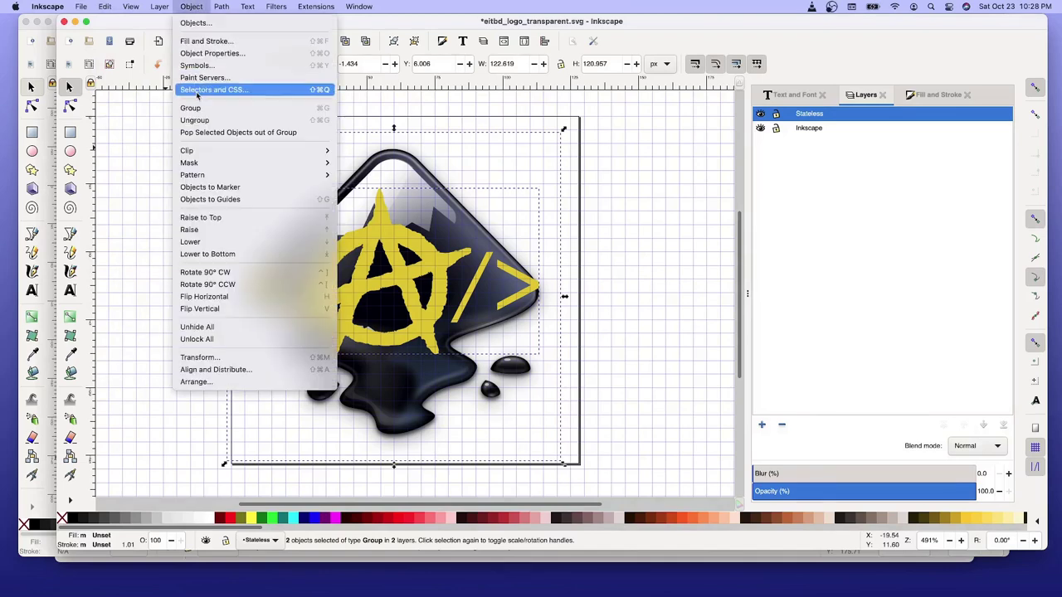
click(218, 109)
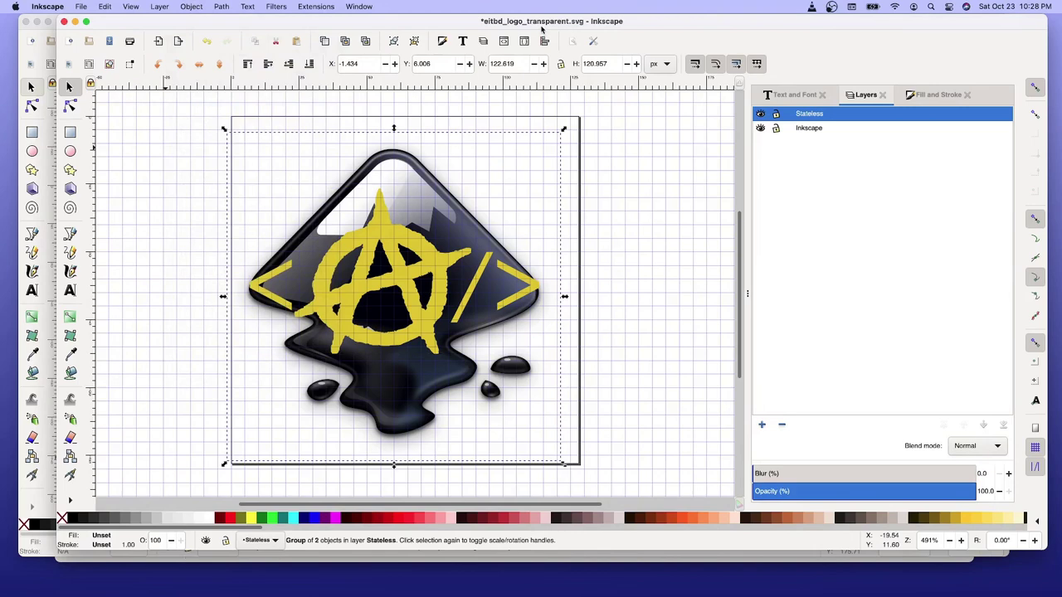
key(ctrl+s)
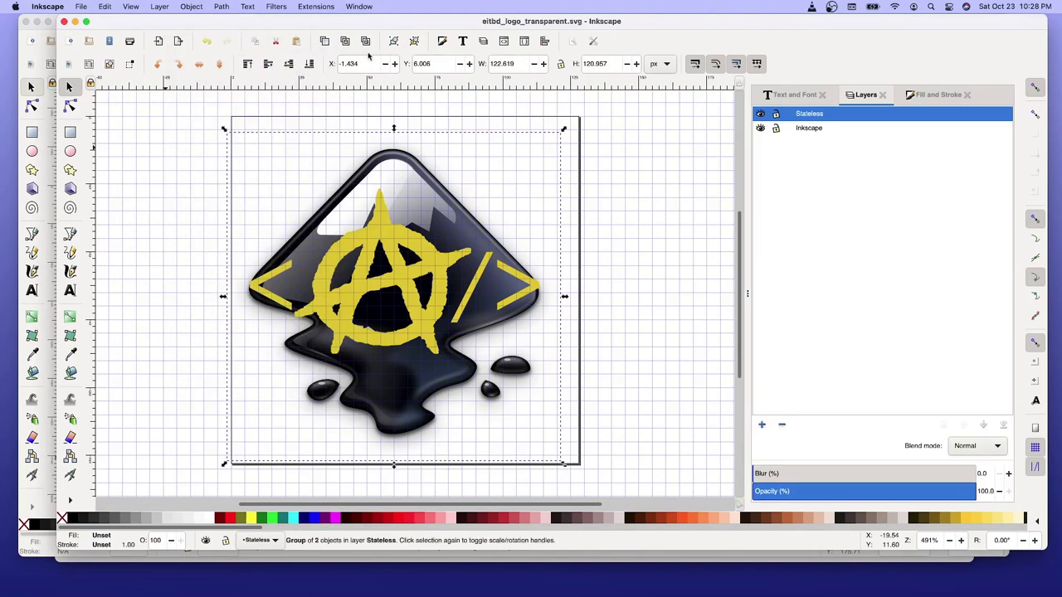
Close the logo file, cancel an import of eitbd_inkscape.svg, and close the wallpaper window
click(64, 22)
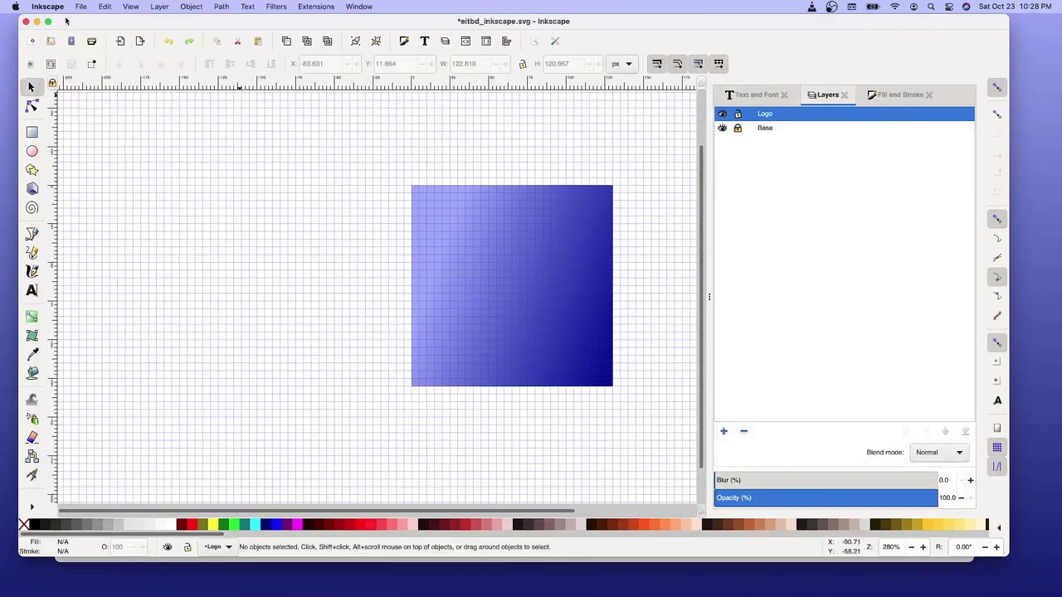
click(81, 6)
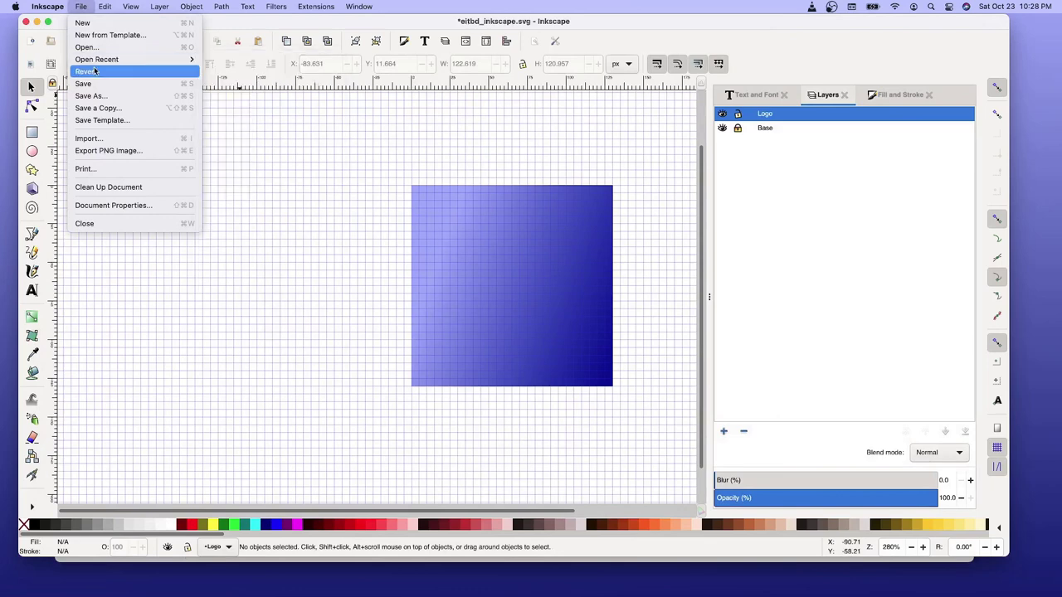
click(96, 139)
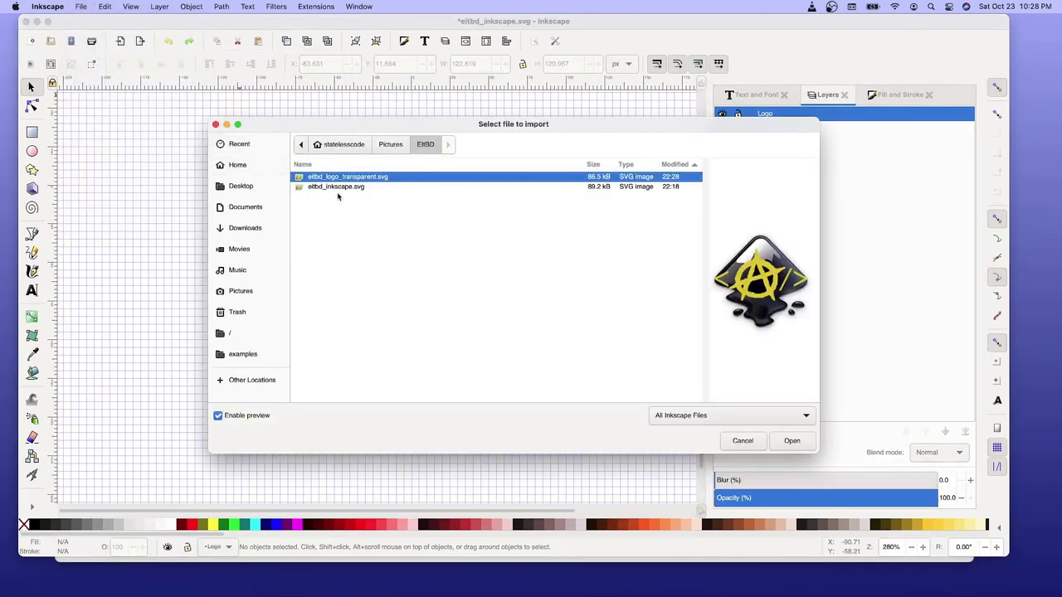
click(336, 189)
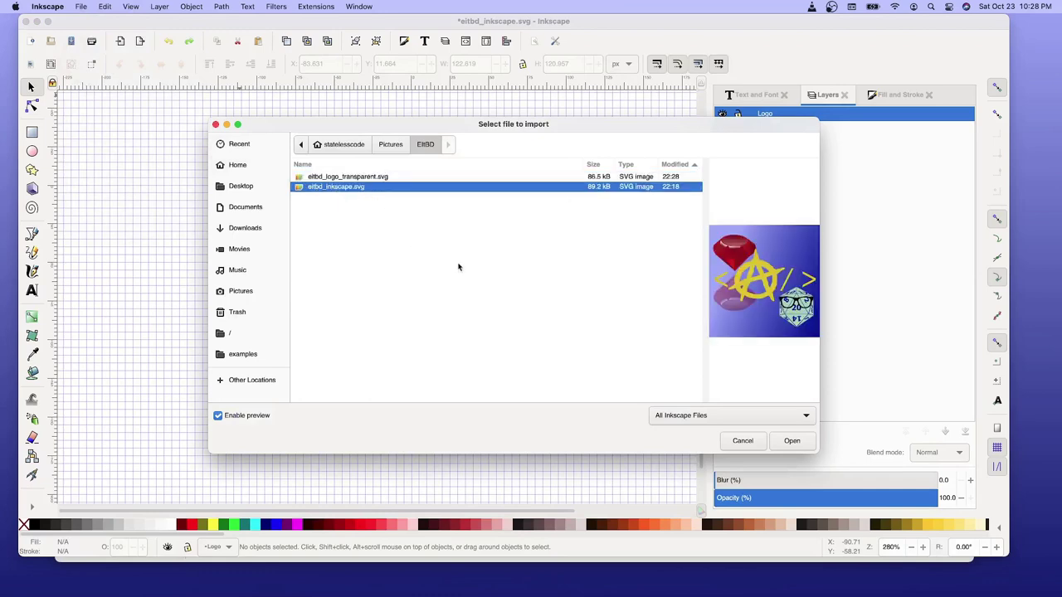
click(791, 445)
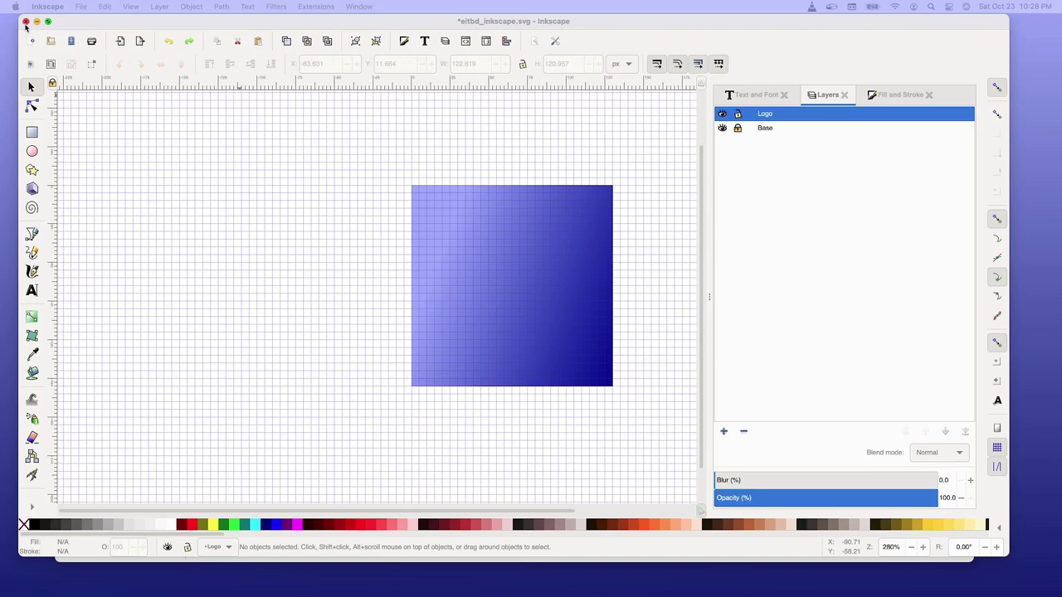
click(26, 23)
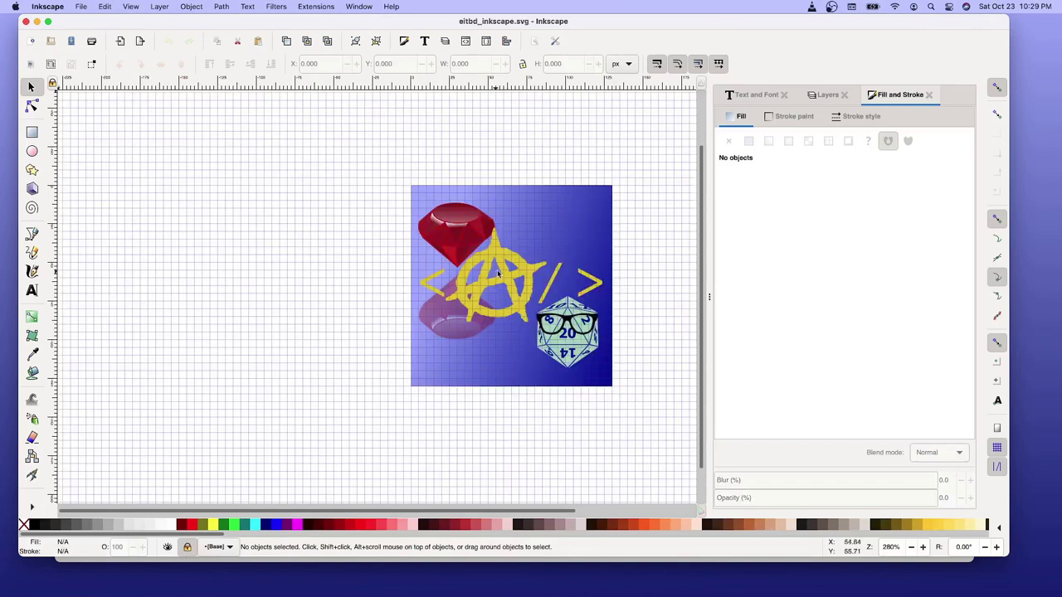
Unlock the Logo layer and delete the old ruby, anarchy and d20 group
click(818, 98)
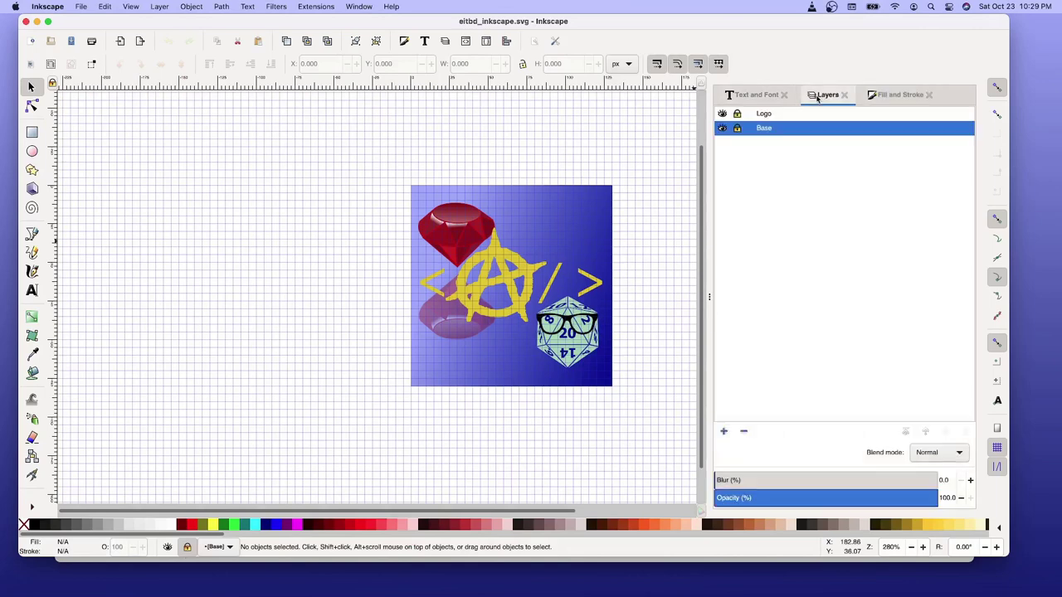
click(760, 116)
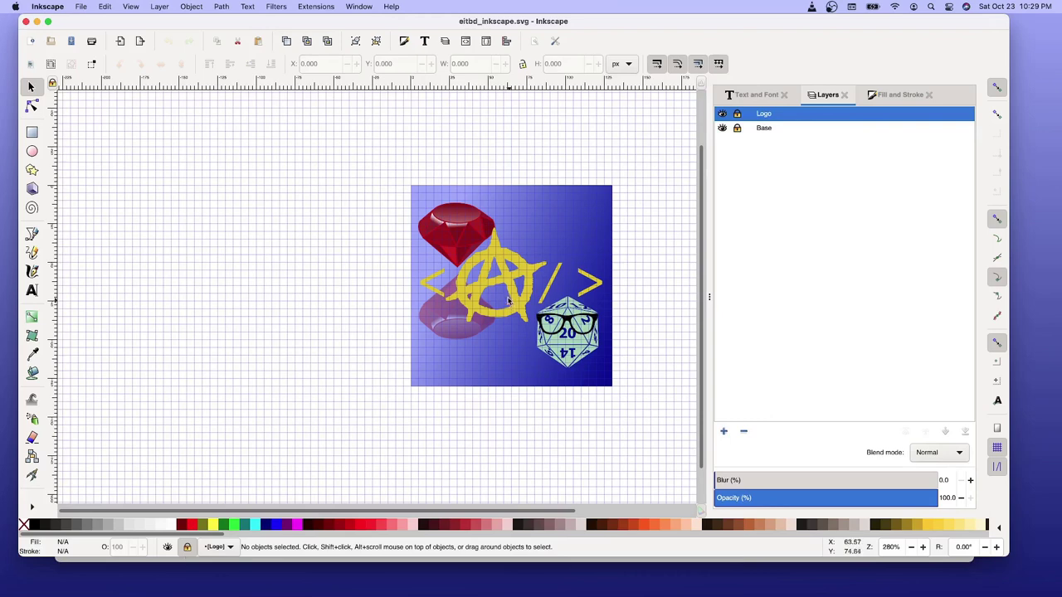
click(737, 117)
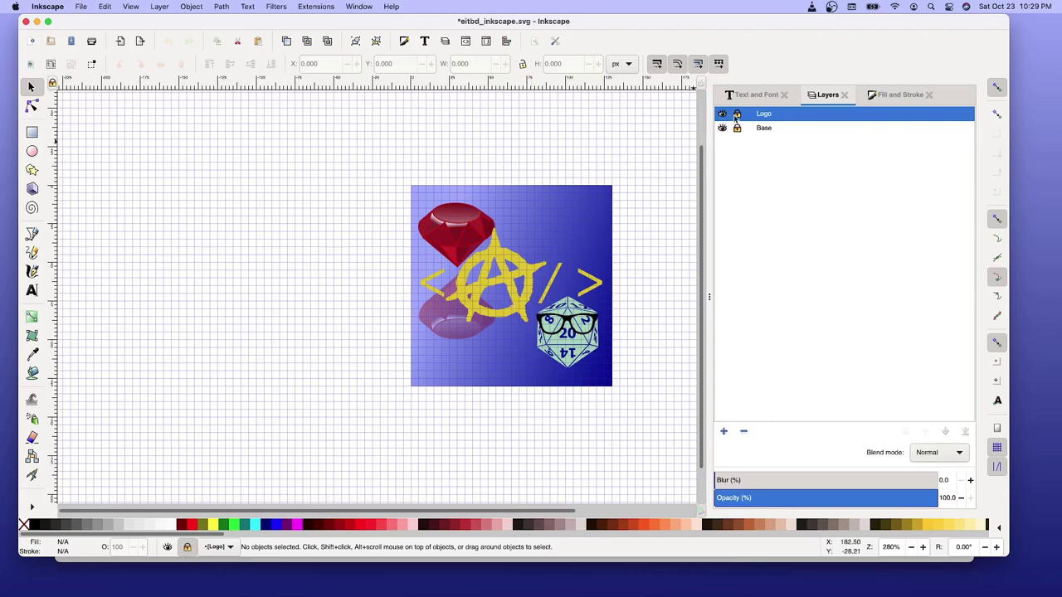
click(507, 288)
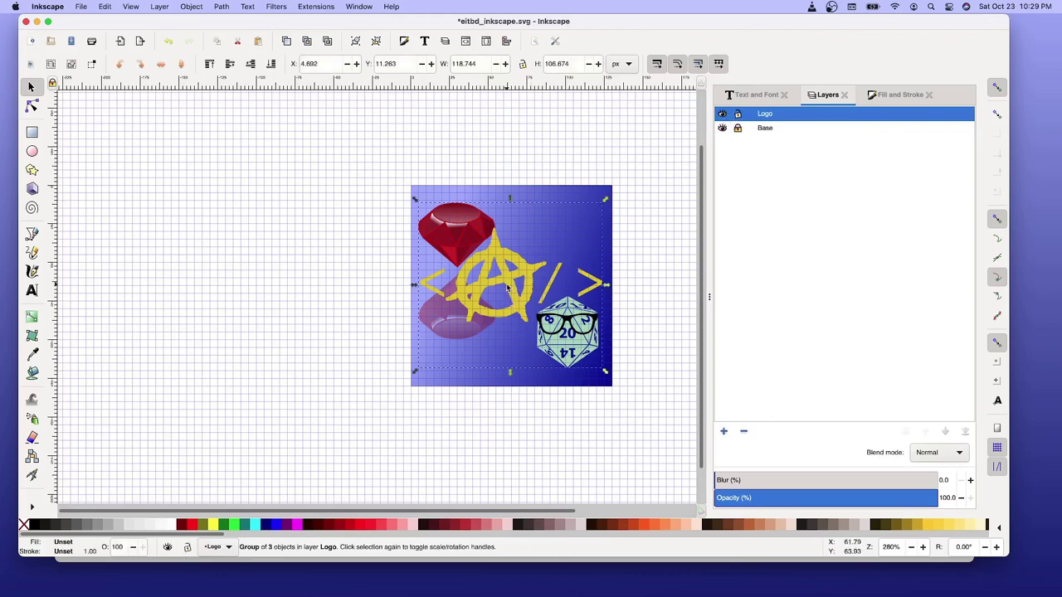
key(Delete)
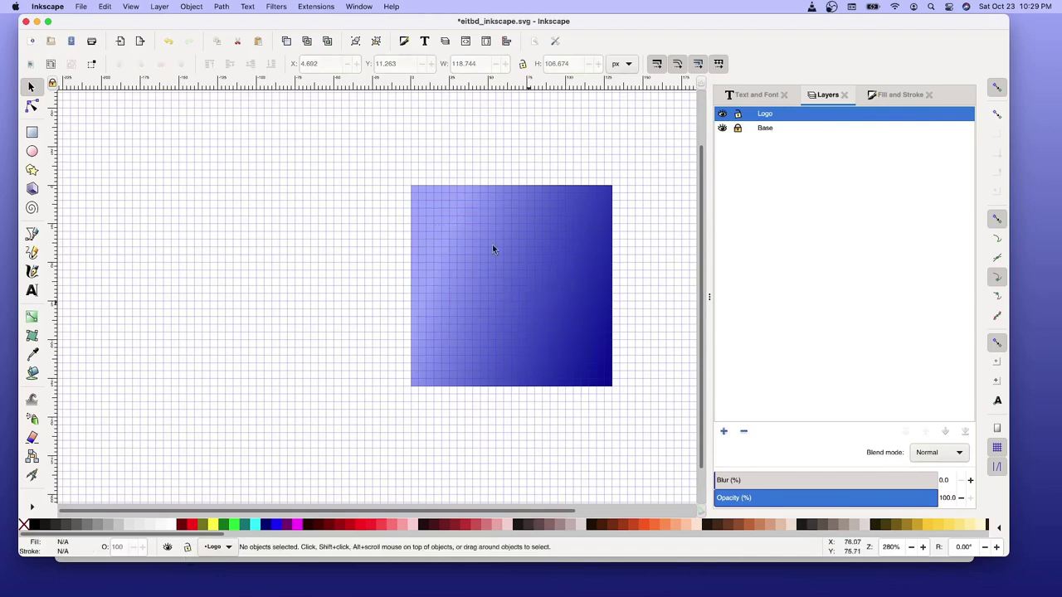
Import eitbd_logo_transparent.svg and drag it over the blue square (X 6.760, Y 1.990)
click(81, 7)
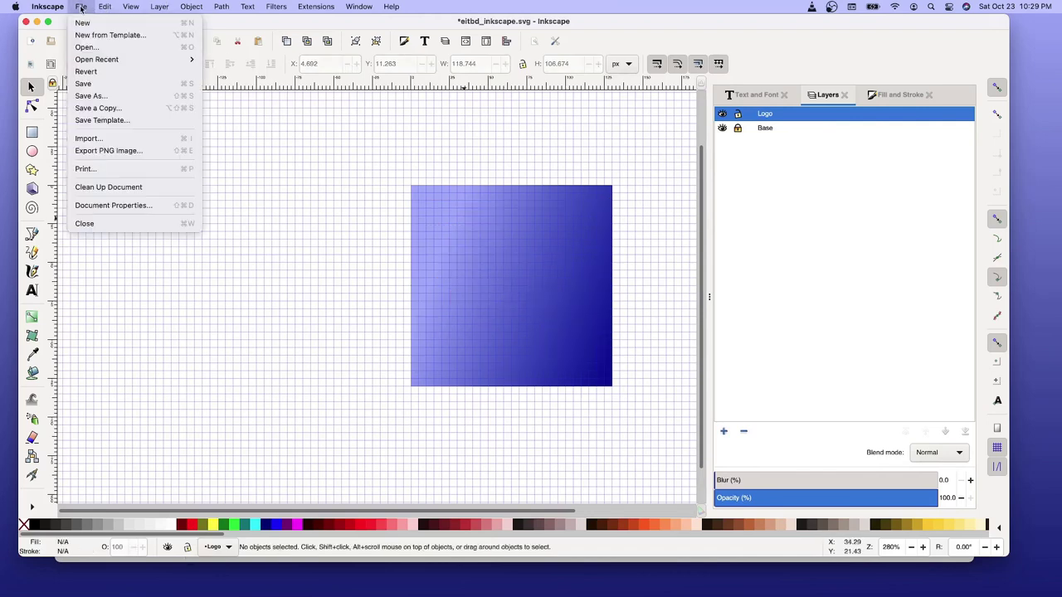
click(84, 139)
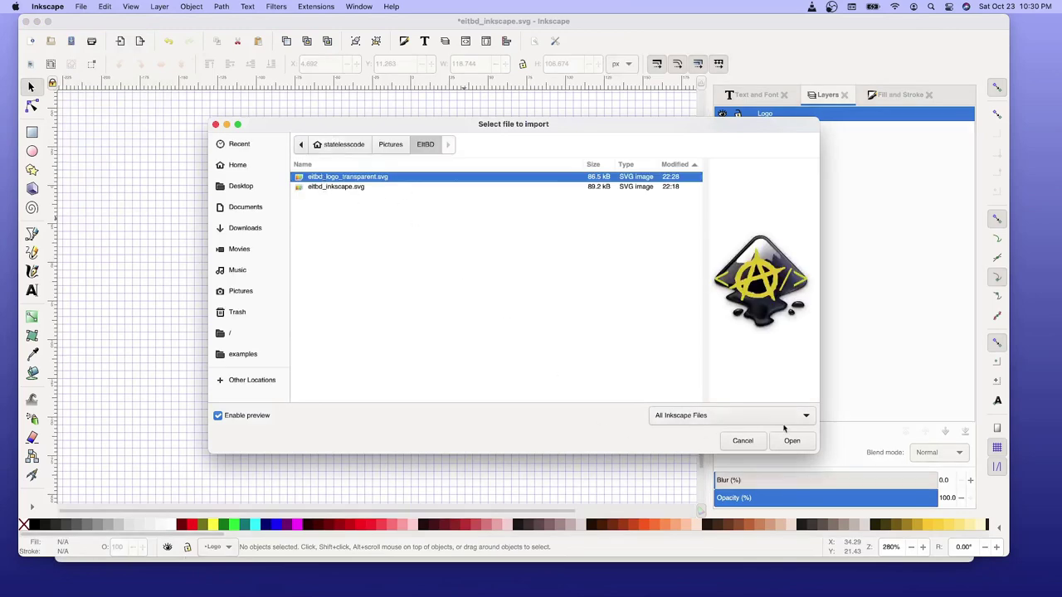
click(810, 441)
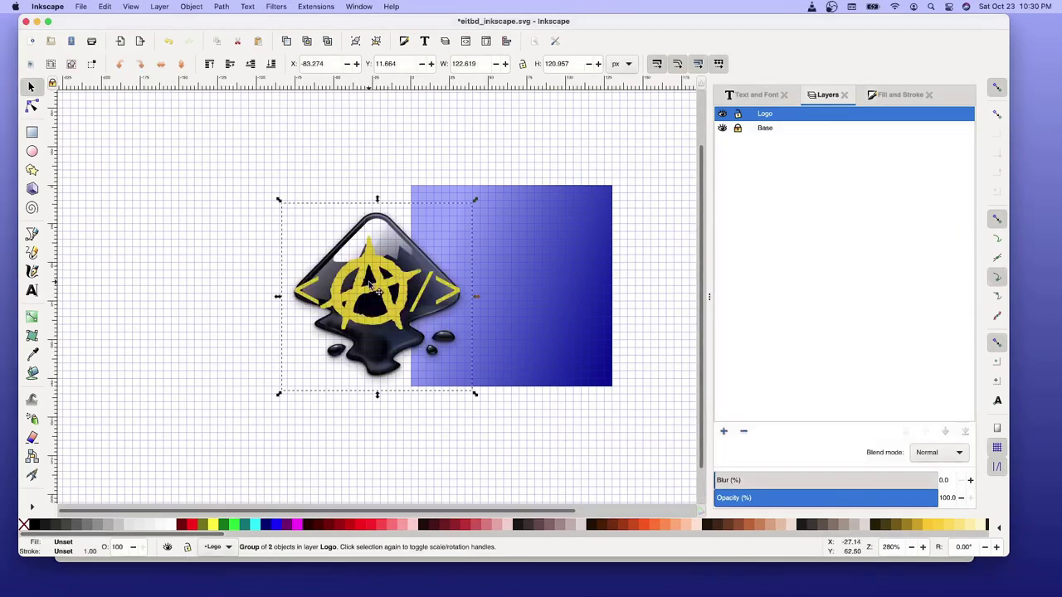
mouse_move(379, 291)
mouse_down()
mouse_move(521, 268)
mouse_move(506, 270)
mouse_up()
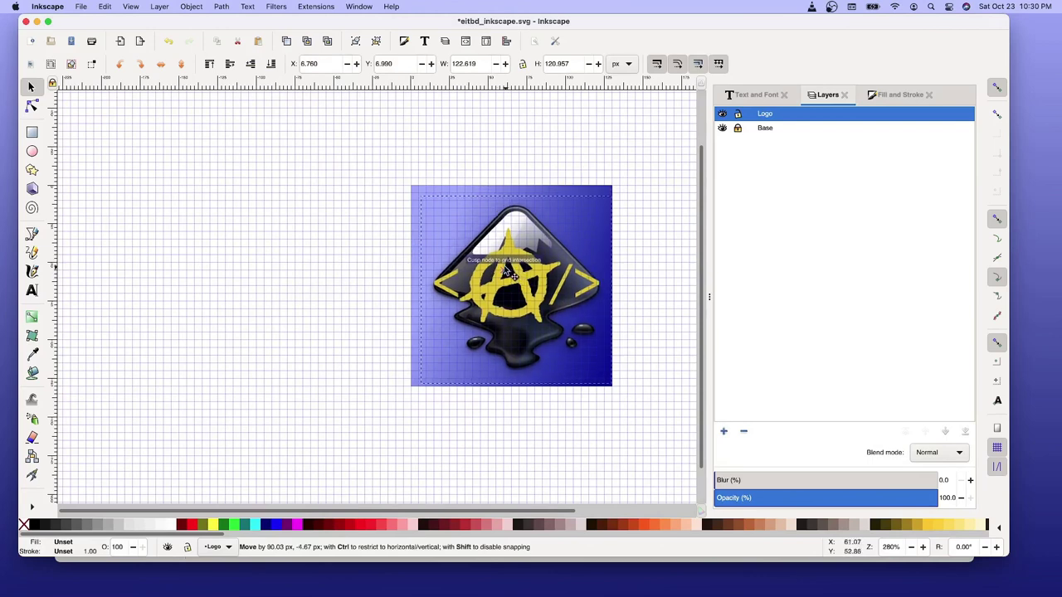
drag(506, 271, 508, 267)
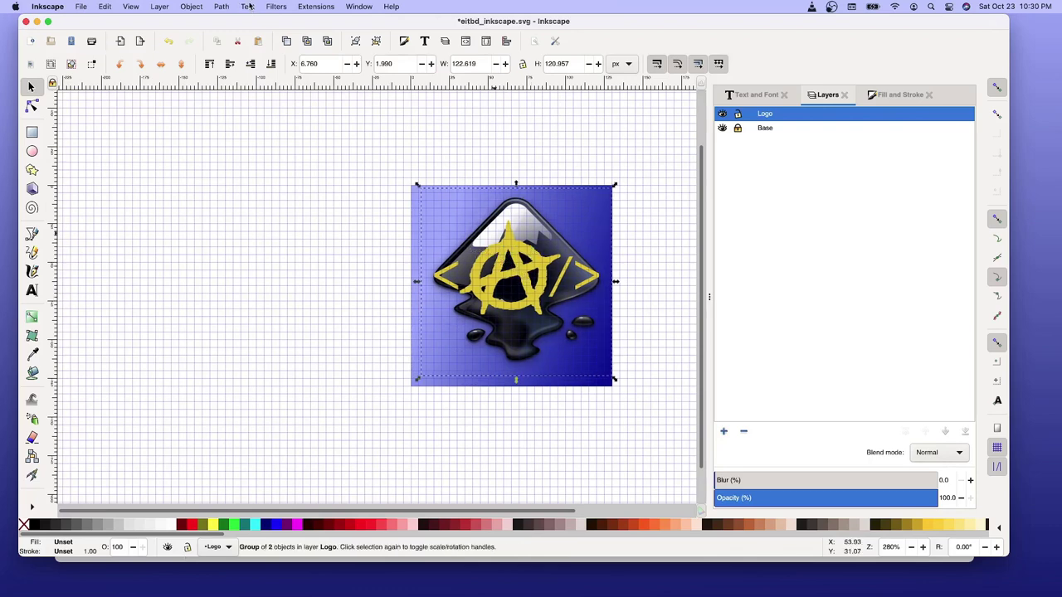
Centre the logo group on the page with Align and Distribute, then save eitbd_inkscape.svg
click(199, 5)
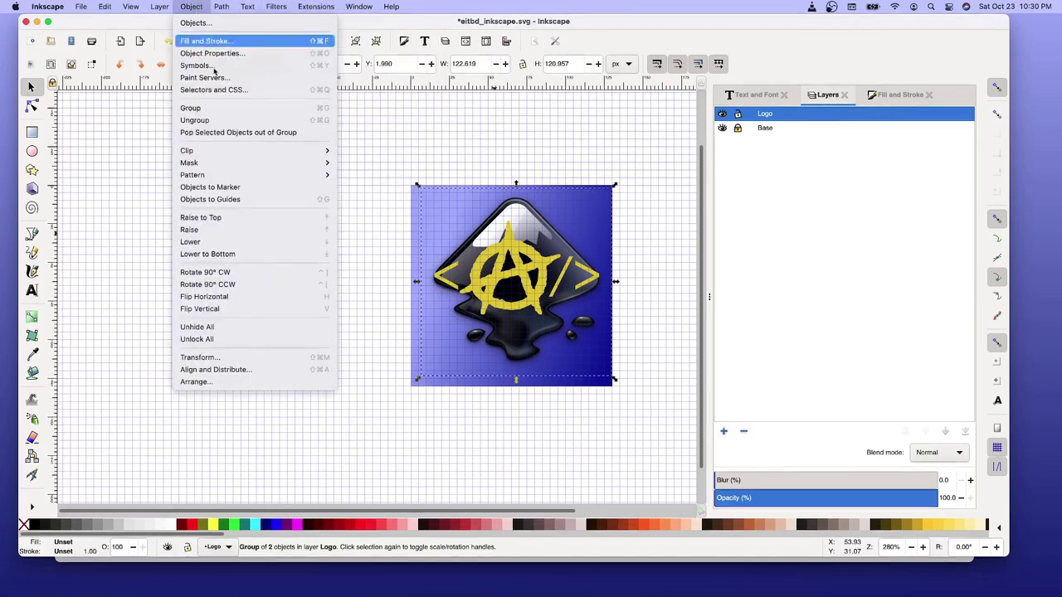
click(244, 370)
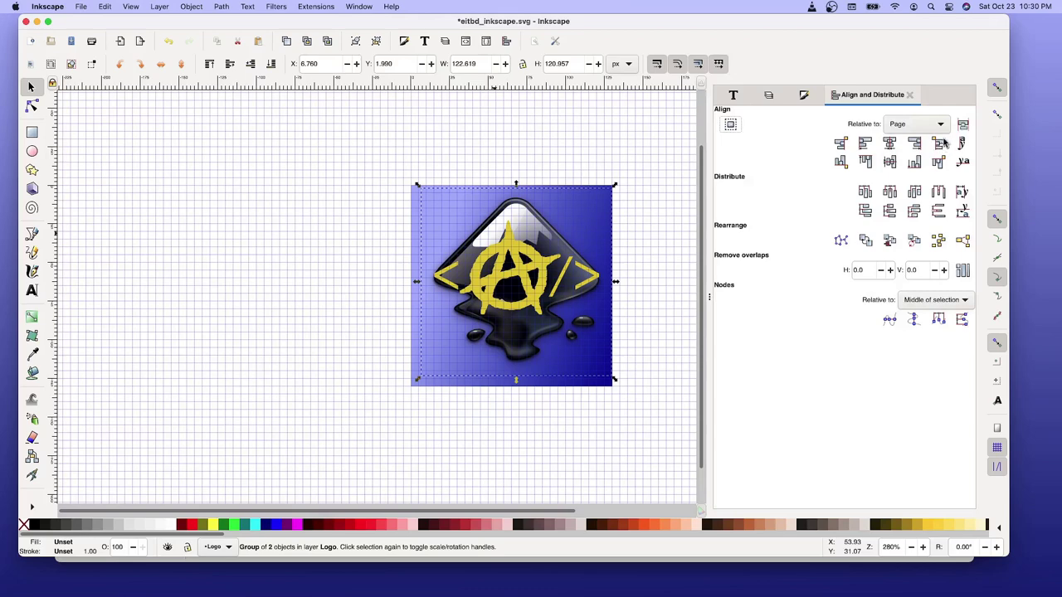
click(889, 145)
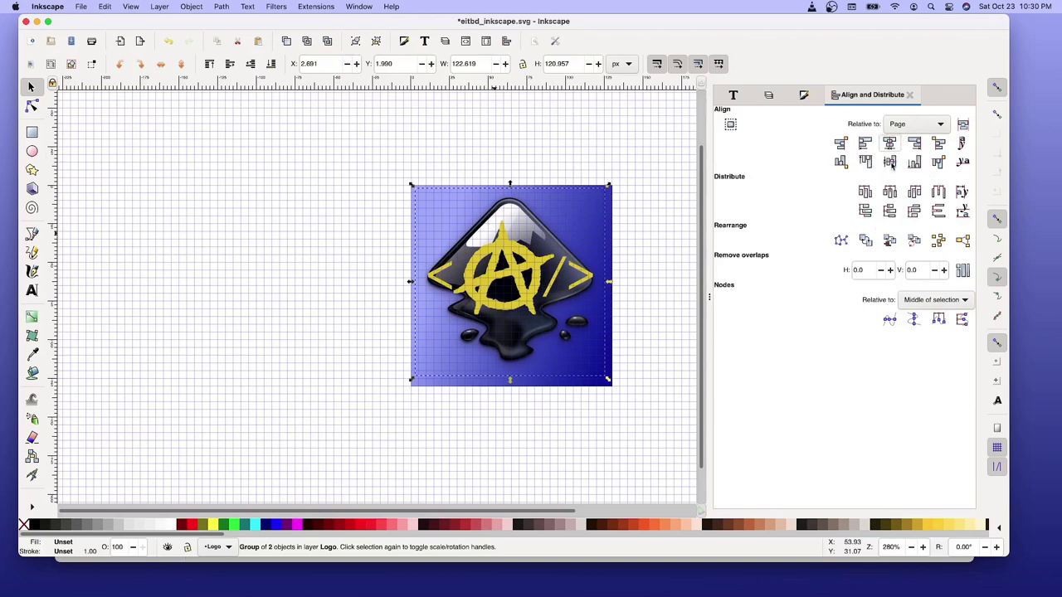
click(890, 161)
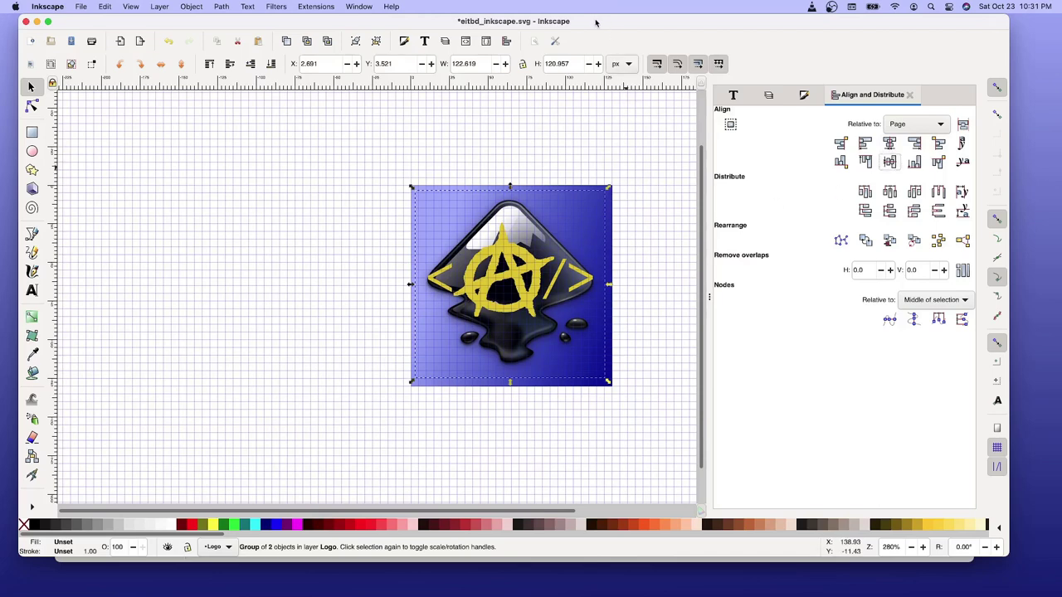
key(cmd+s)
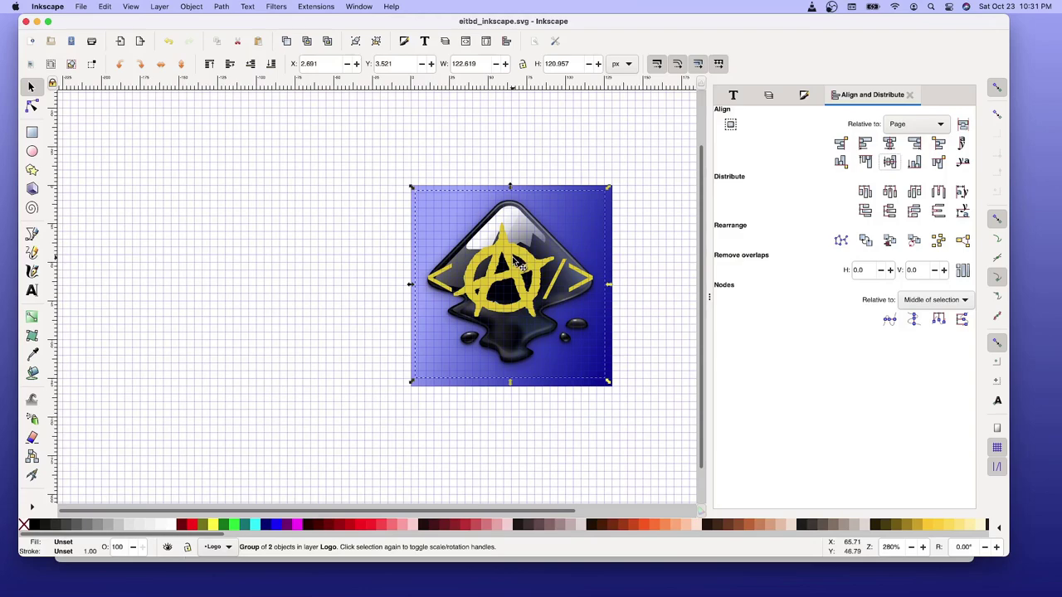
Close the eitbd_inkscape.svg document with Ctrl+W
key(ctrl+w)
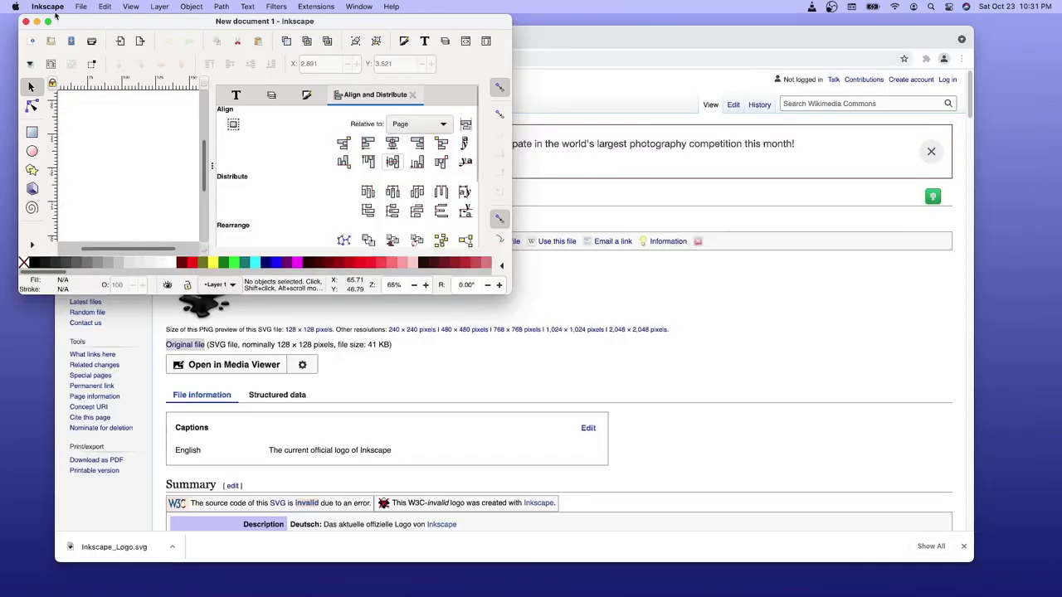
Open code_along_wallpaper.svg from Pictures > StatelessCodeRebrand > Wallpaper
click(79, 8)
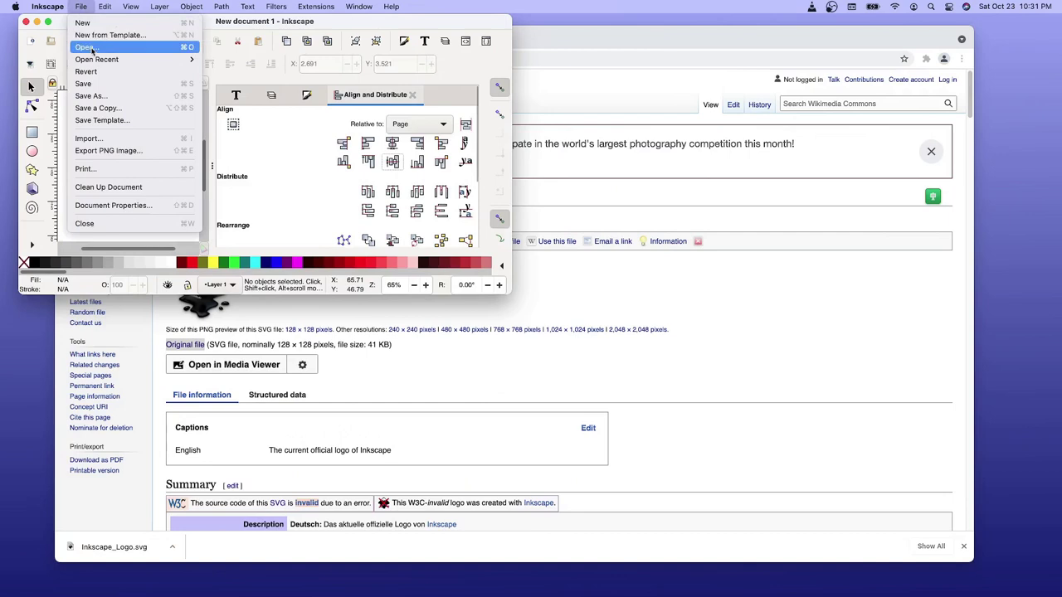
click(92, 48)
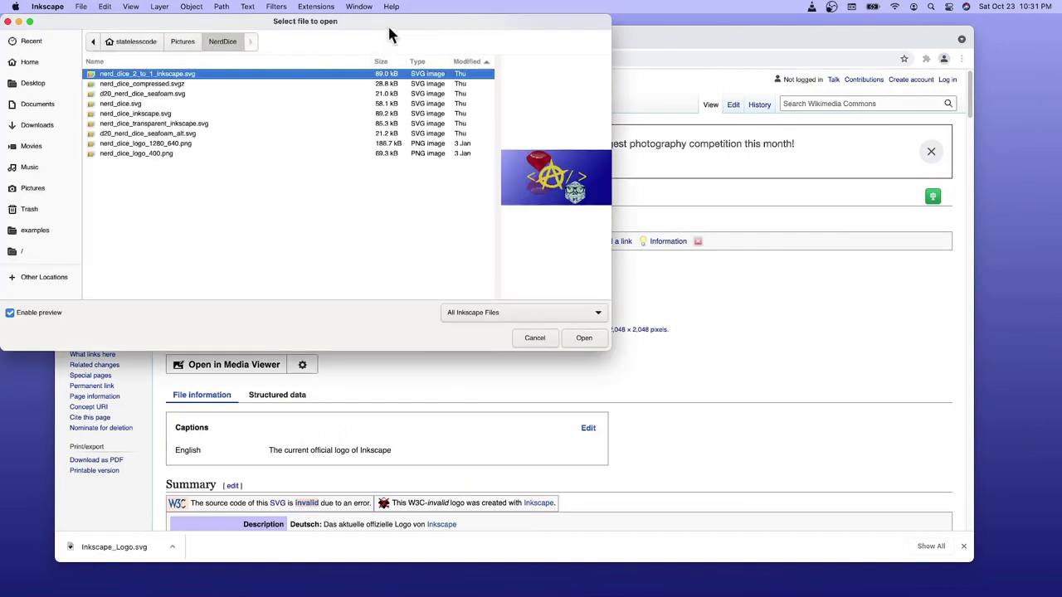
click(183, 41)
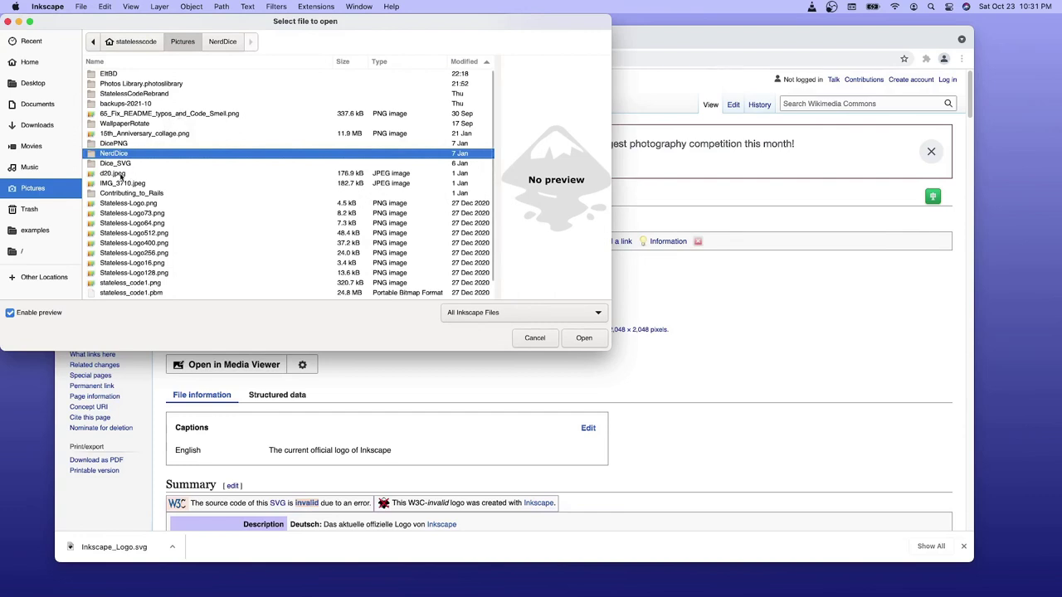
scroll(137, 149, down, 1)
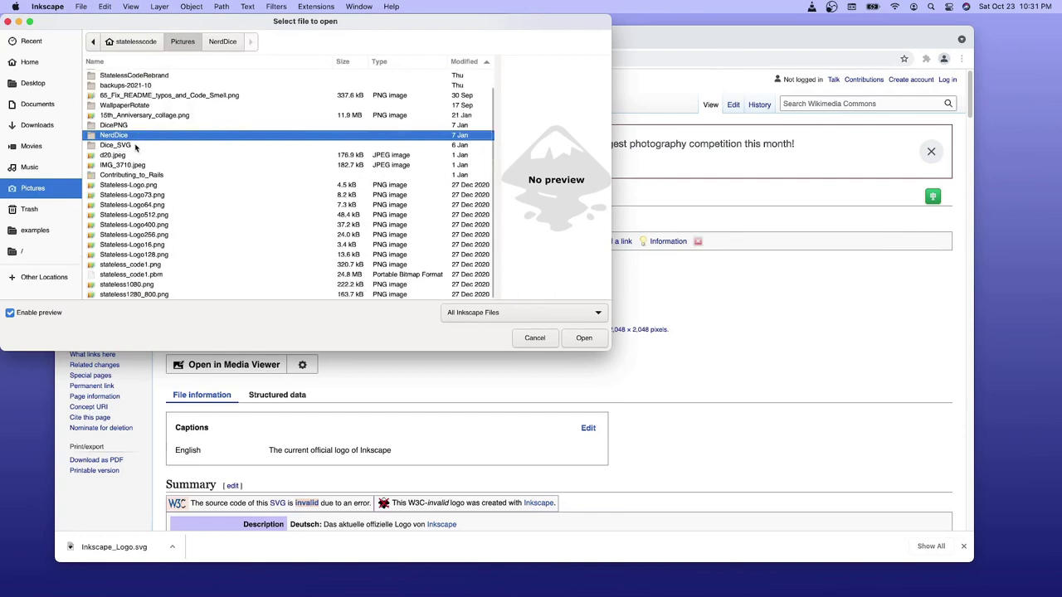
double_click(120, 75)
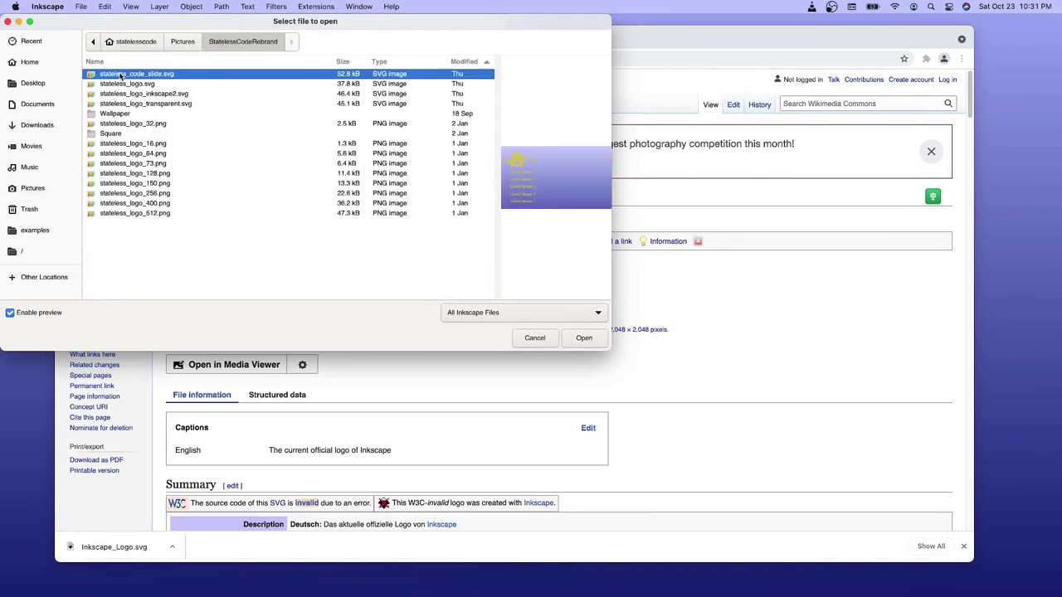
double_click(115, 115)
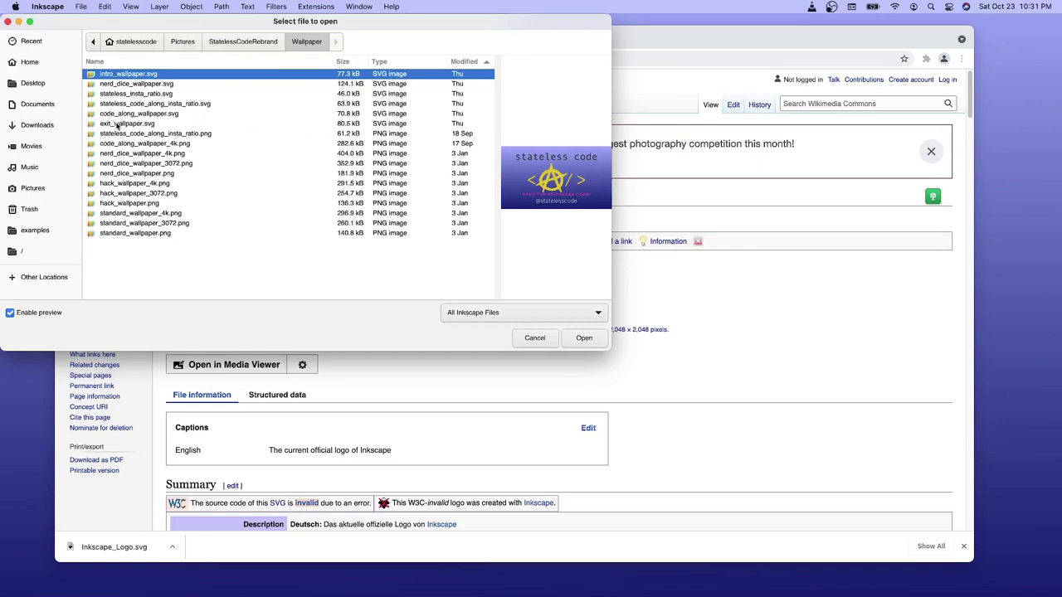
click(120, 114)
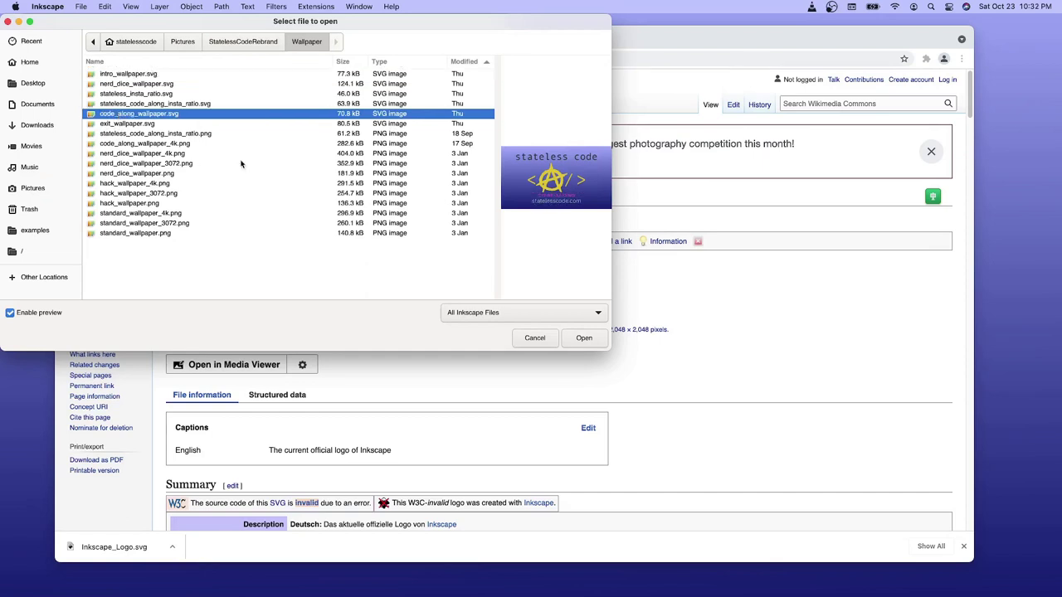
click(584, 338)
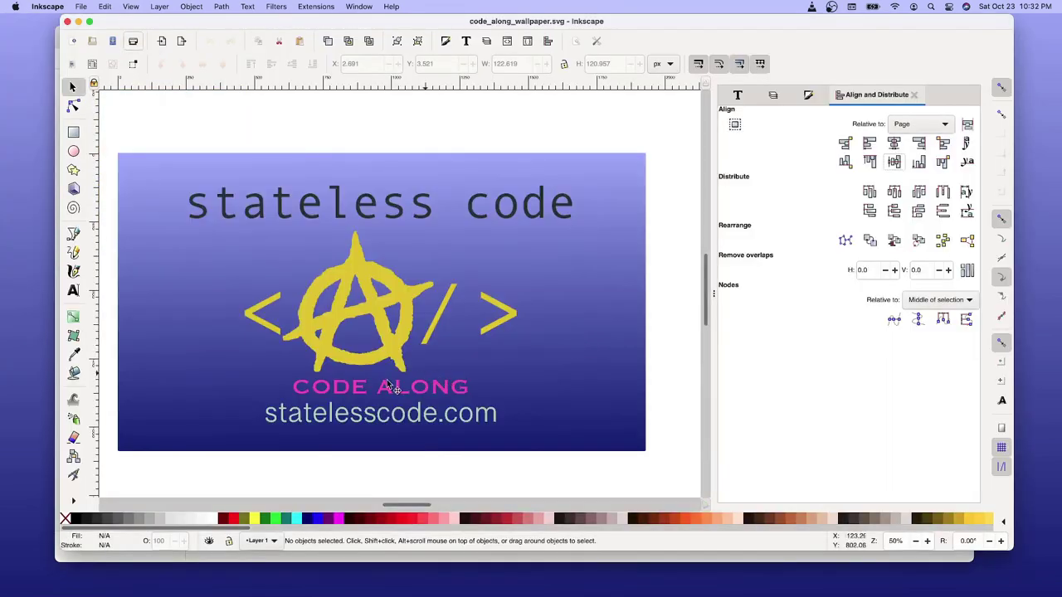
Select the CODE ALONG text, apply Text > Remove from Path, and show Text and Font settings
click(385, 388)
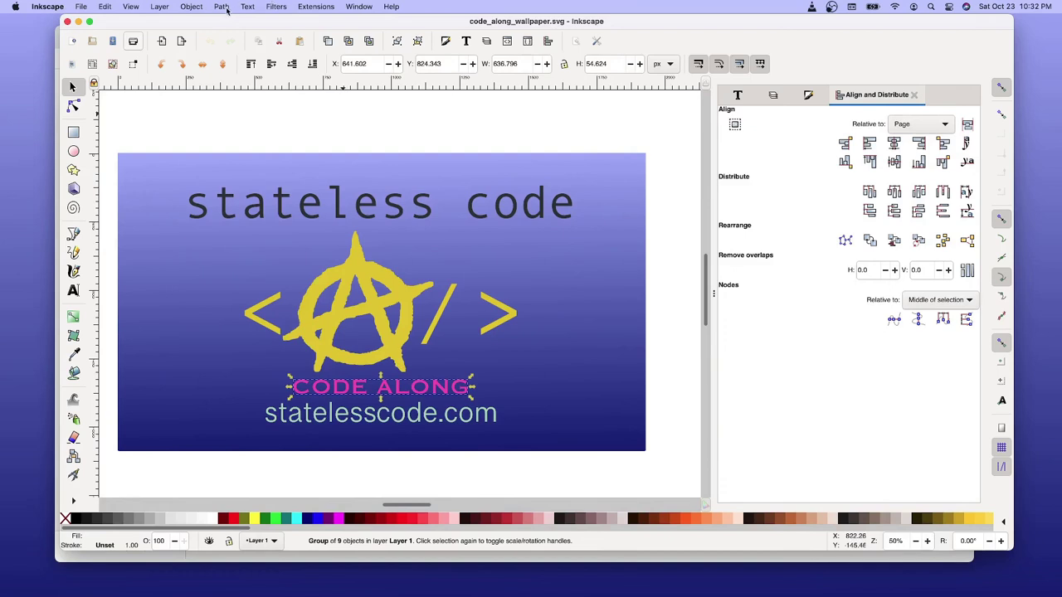
click(252, 9)
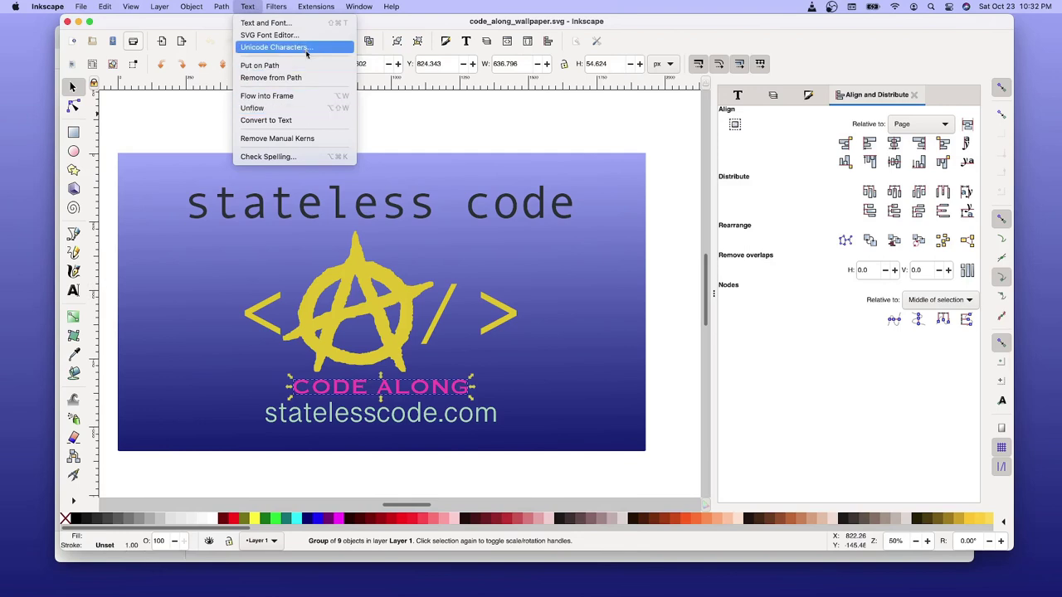
click(277, 81)
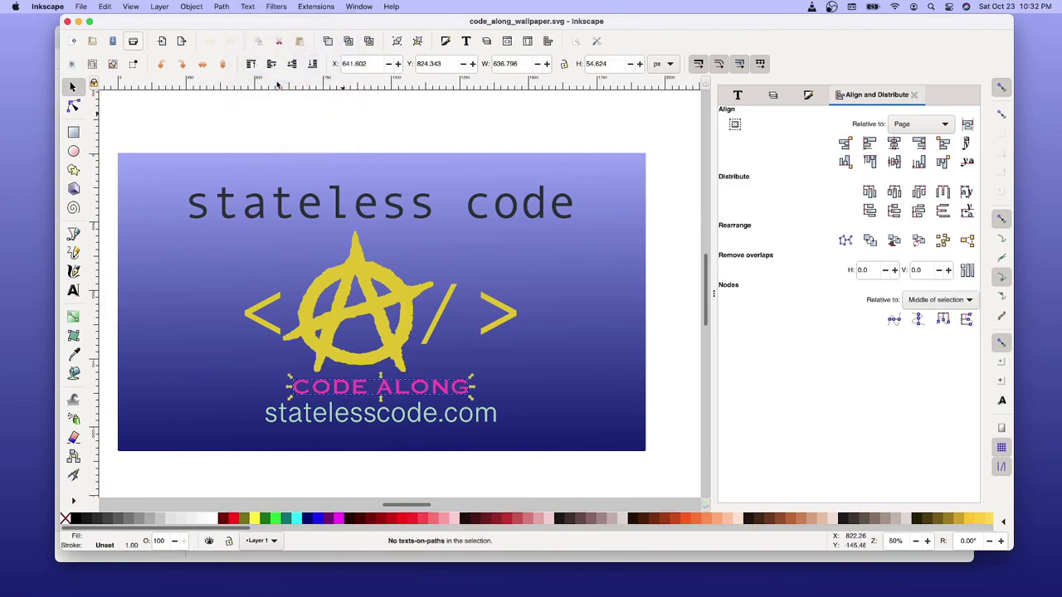
click(385, 392)
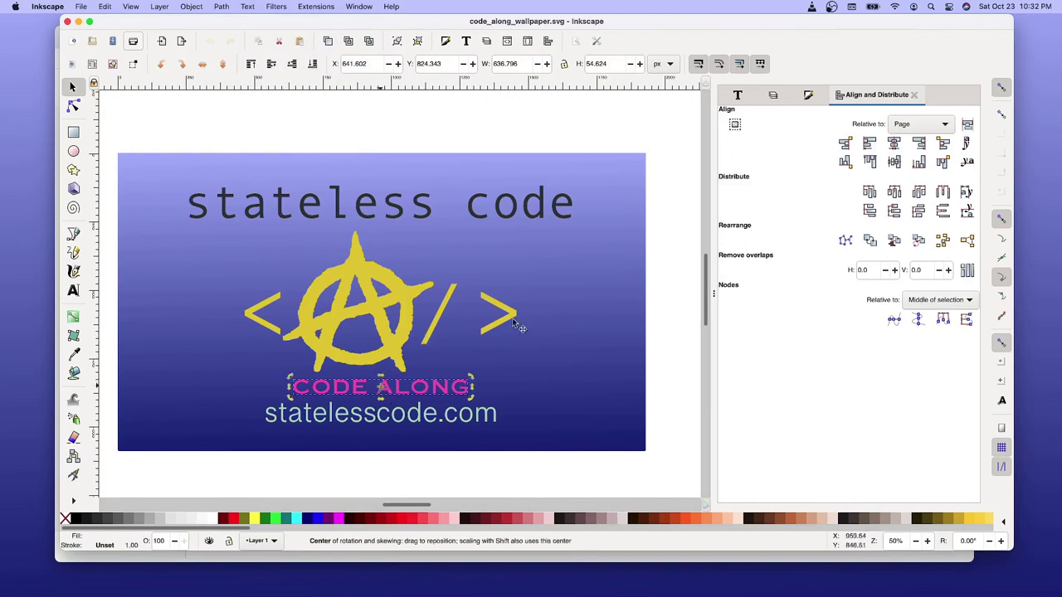
click(831, 93)
click(737, 94)
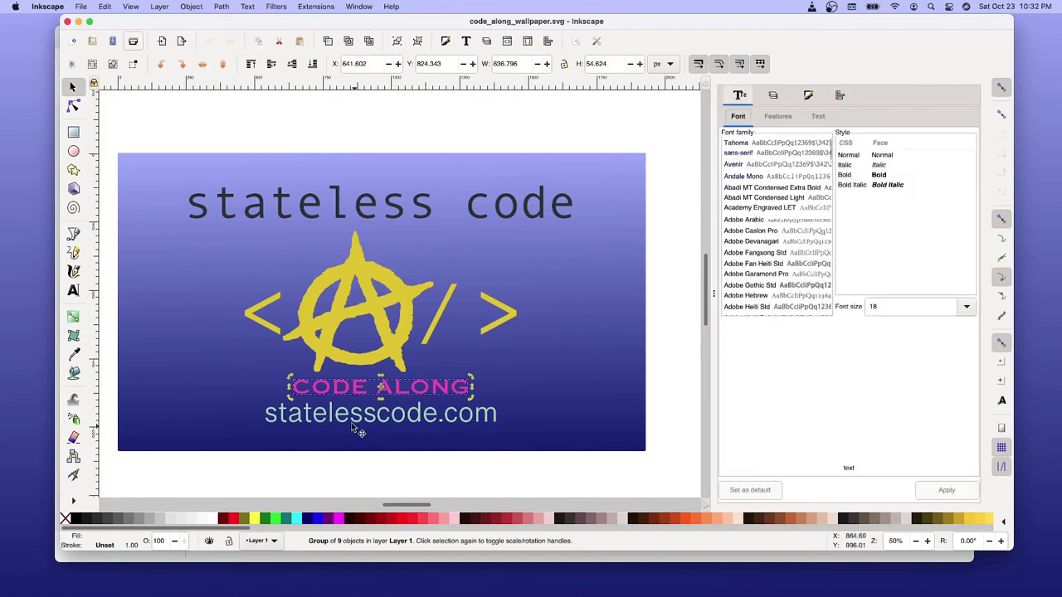
Enter the CODE ALONG group to inspect letters E and D, then reselect the group
double_click(349, 390)
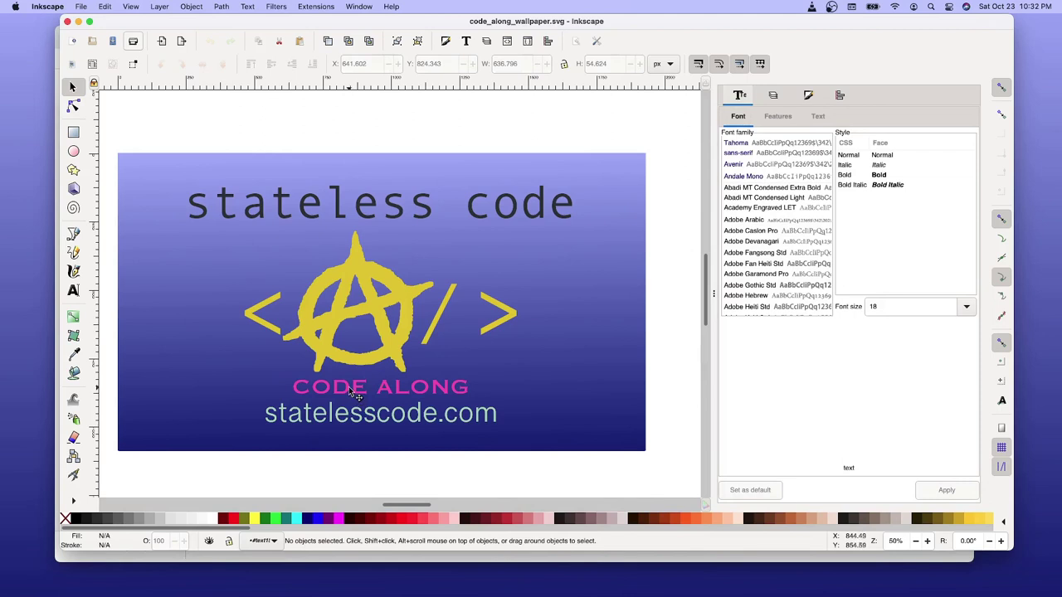
click(349, 390)
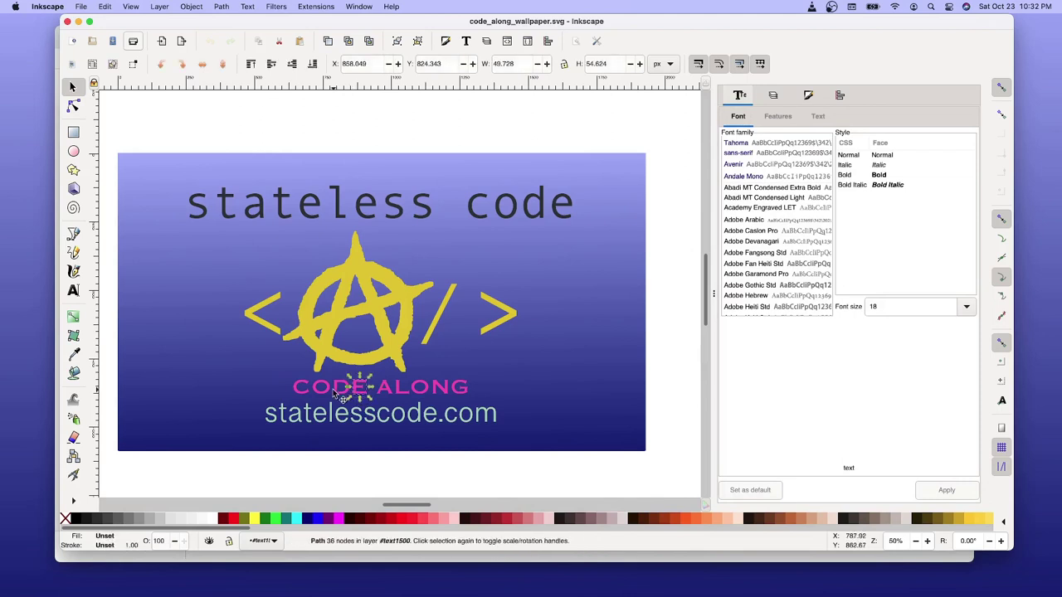
click(340, 393)
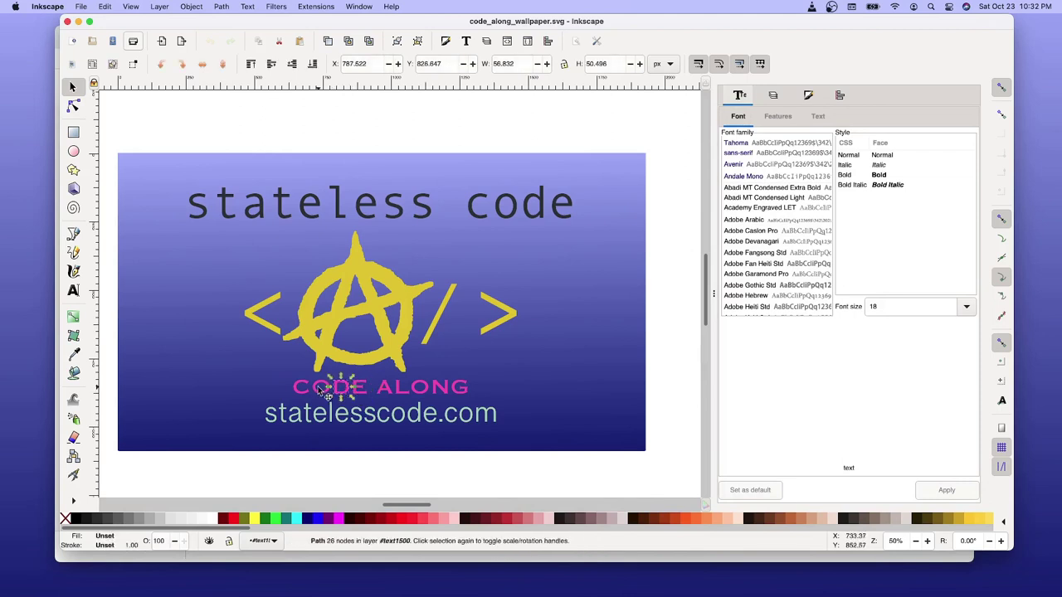
click(496, 386)
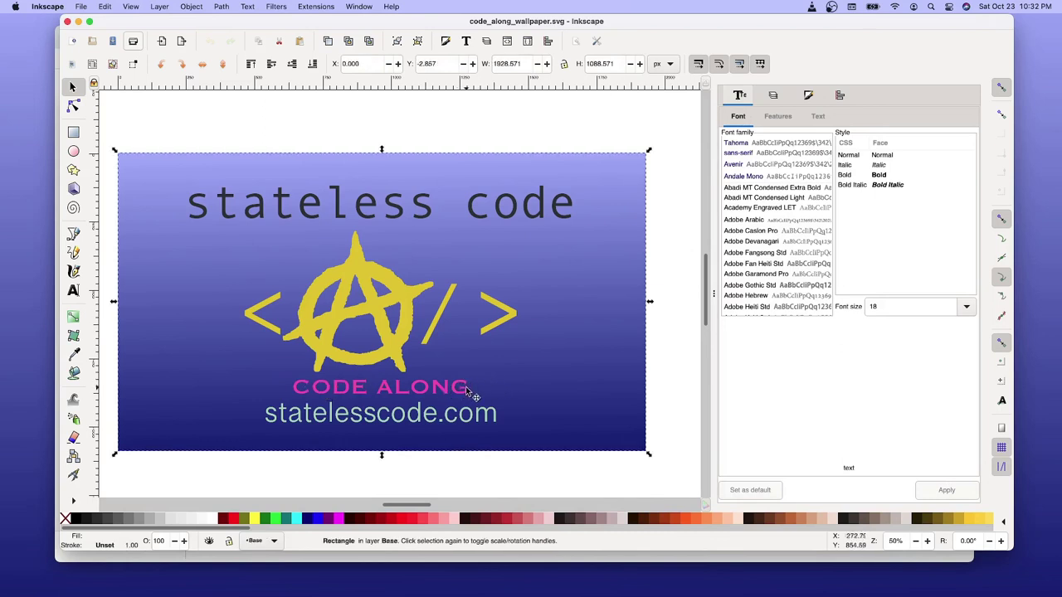
click(466, 387)
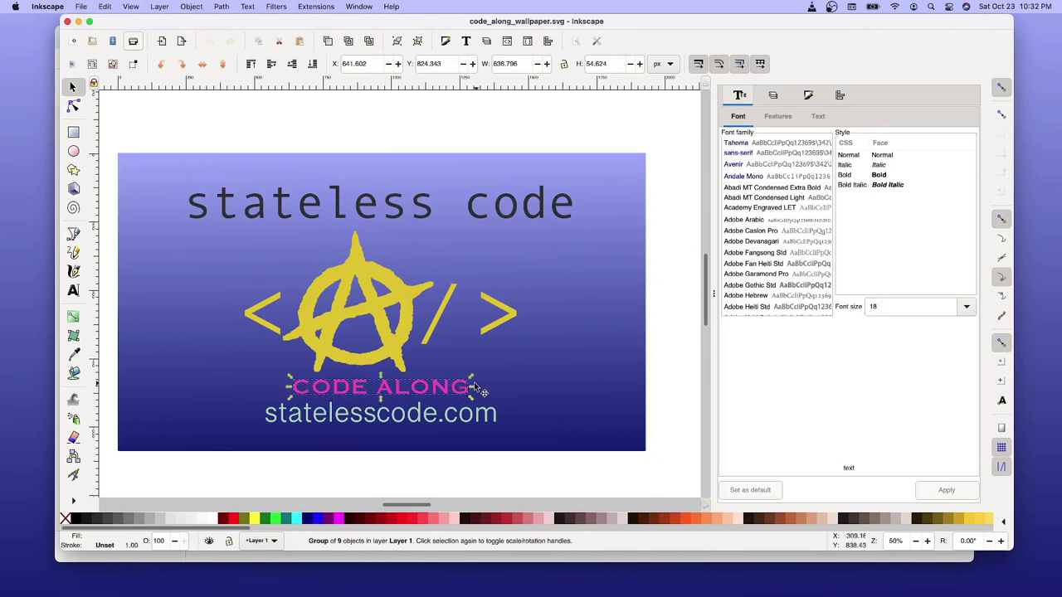
Browse the Path menu without changes, then select the gradient background and clear the selection
click(222, 7)
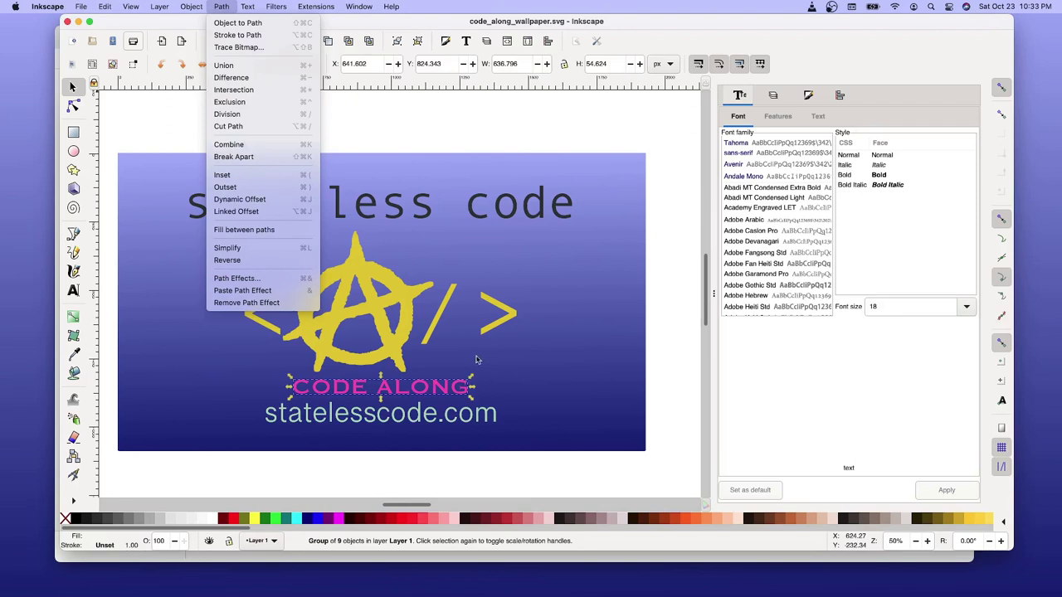
click(378, 311)
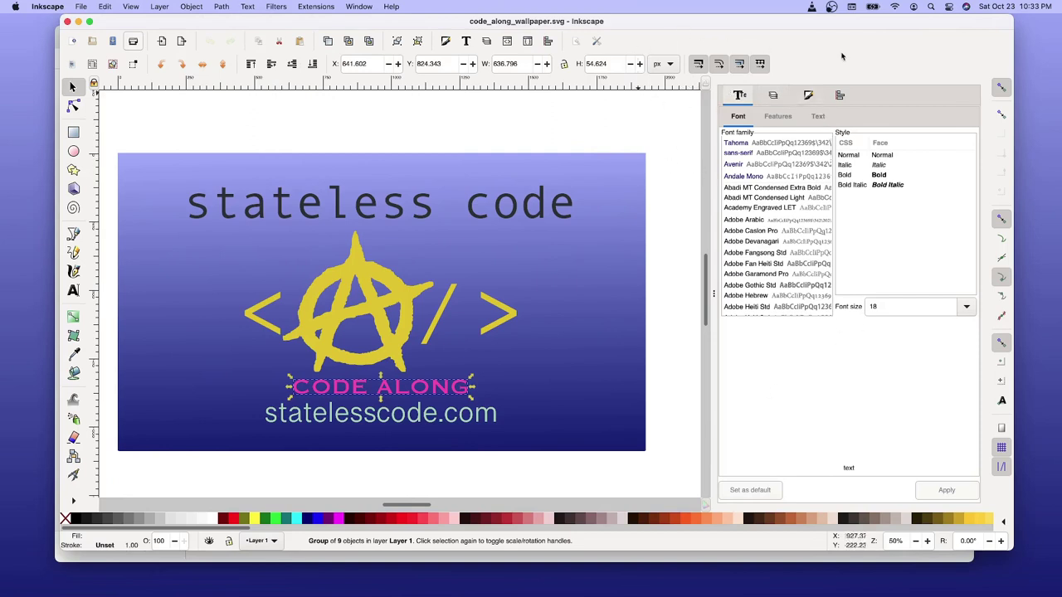
click(587, 171)
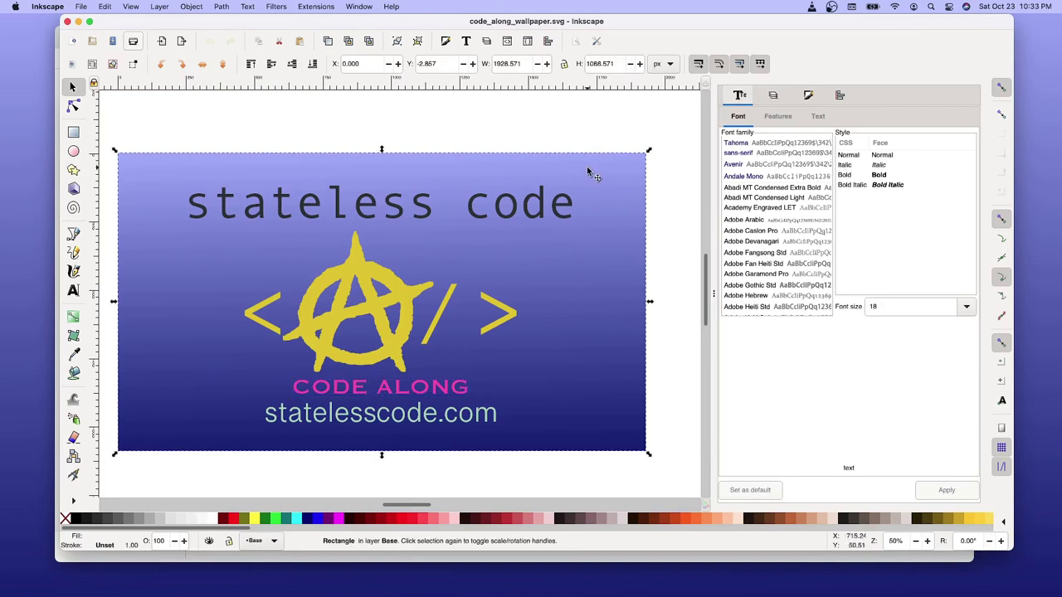
click(583, 140)
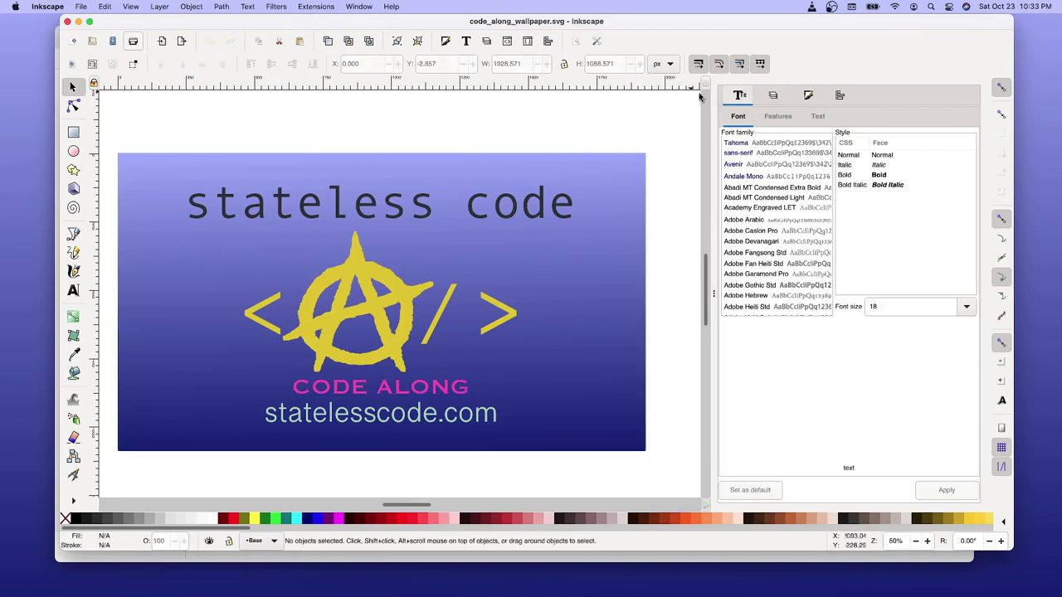
click(220, 7)
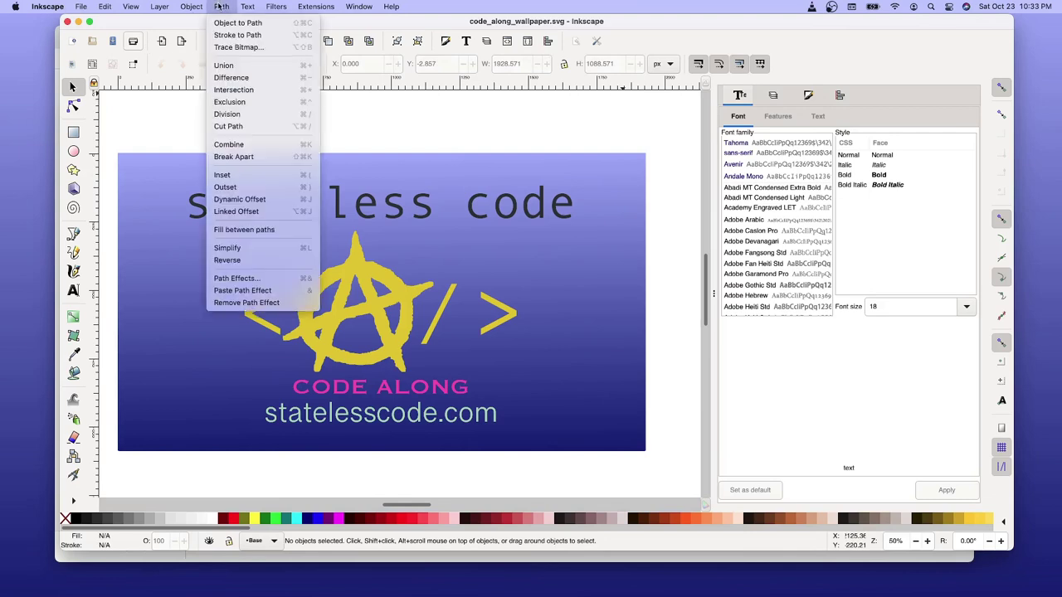
In the Layers panel, lock the Base layer and hide Layer 1
click(164, 26)
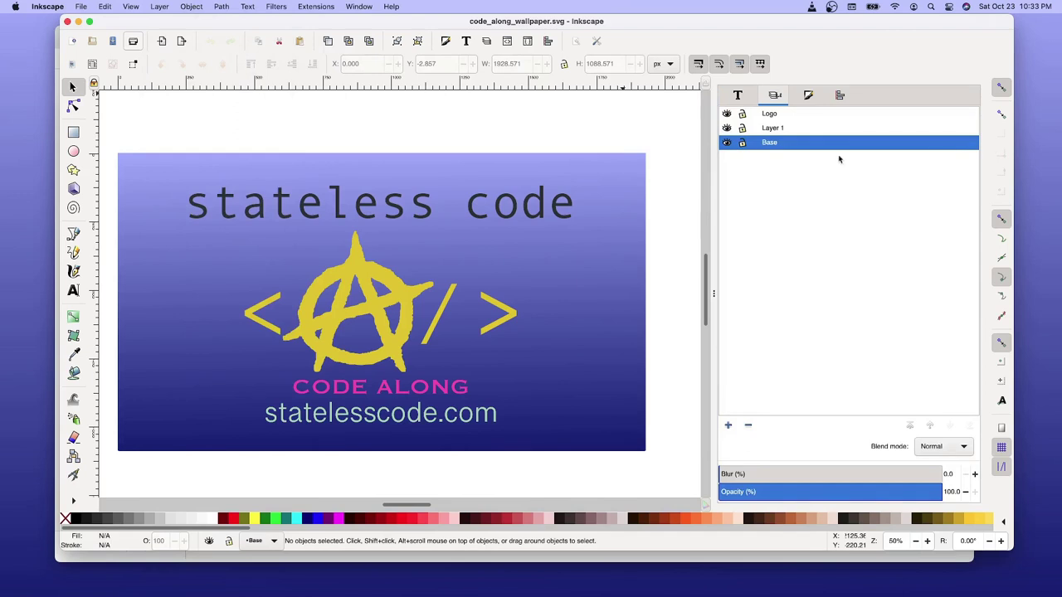
click(744, 144)
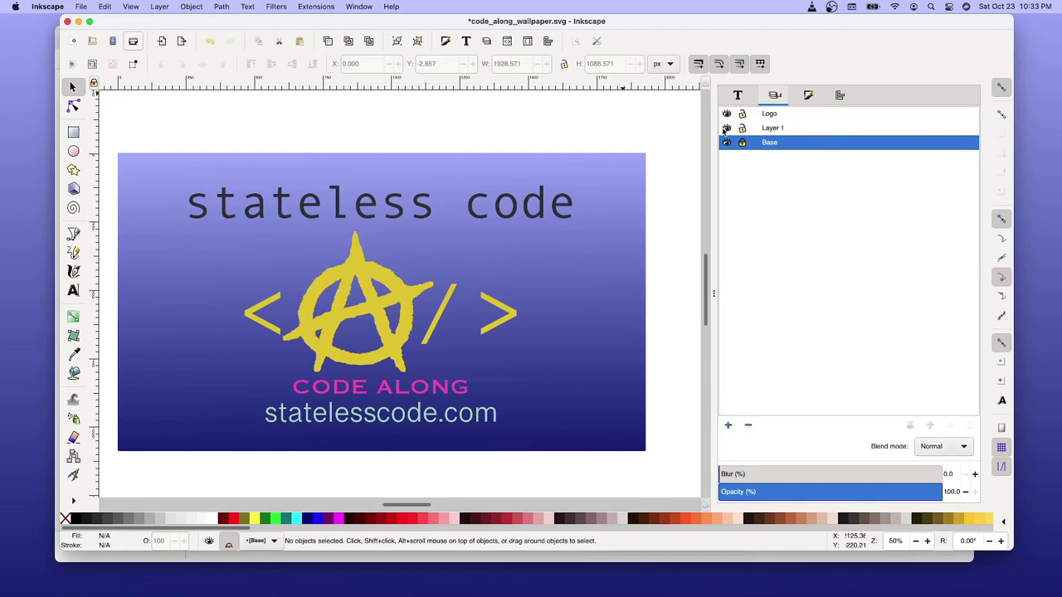
click(727, 129)
click(726, 129)
click(726, 129)
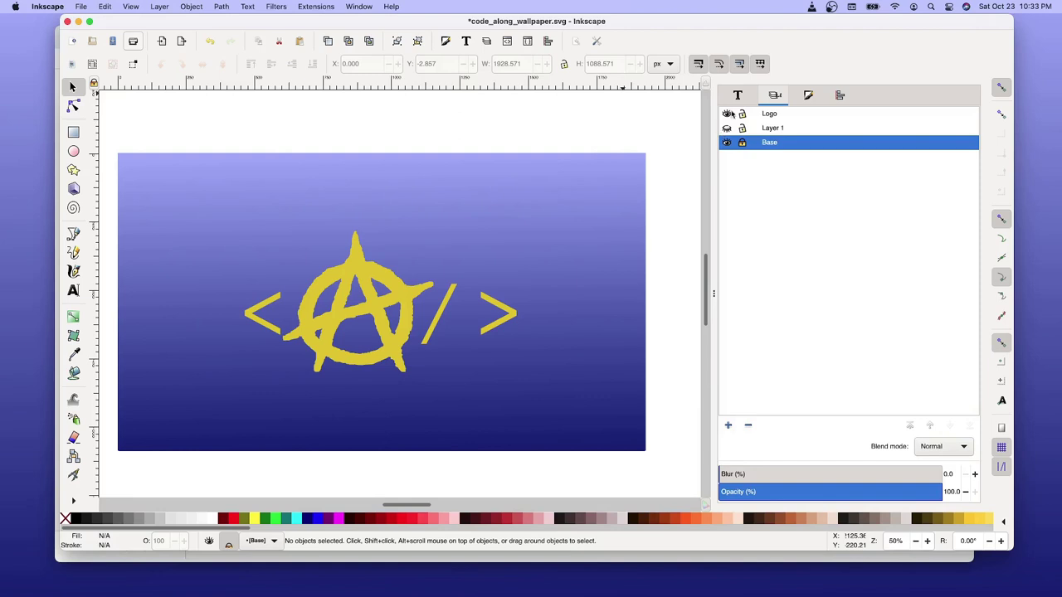
Add a new layer named EltBD at the top of the layer stack
right_click(775, 117)
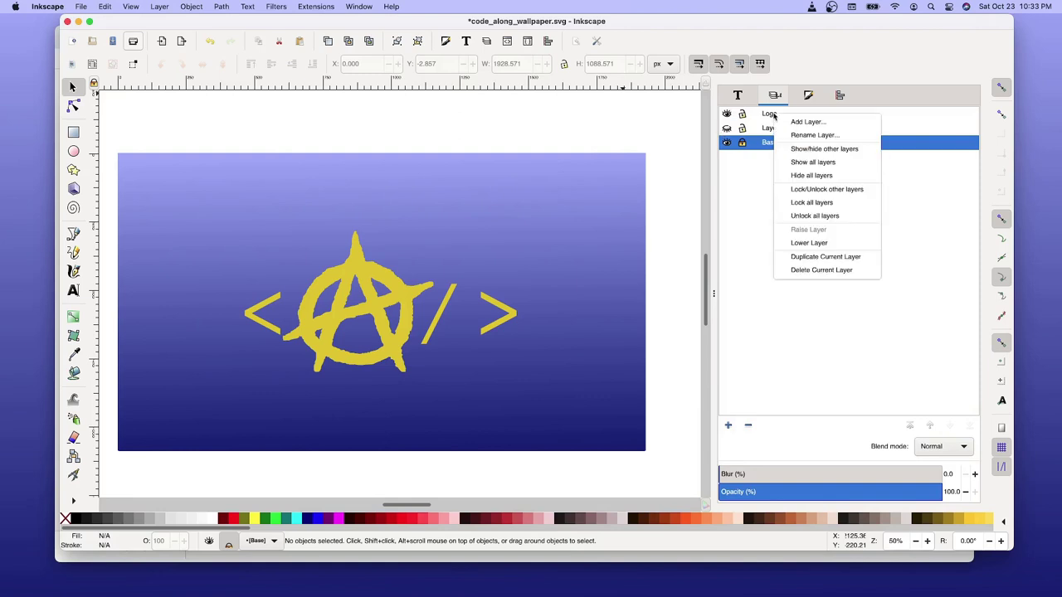
click(793, 120)
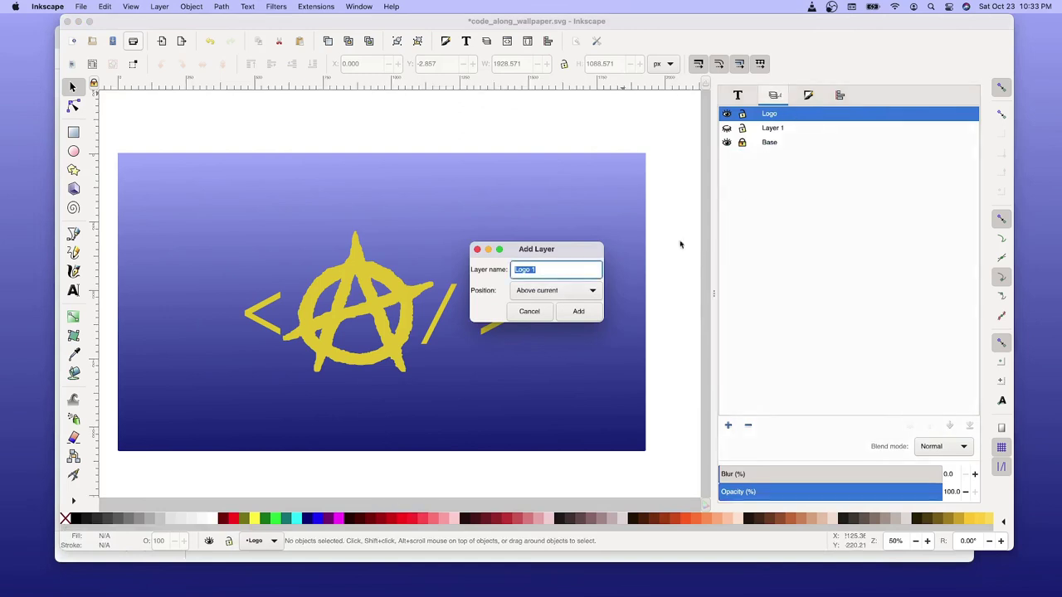
click(547, 266)
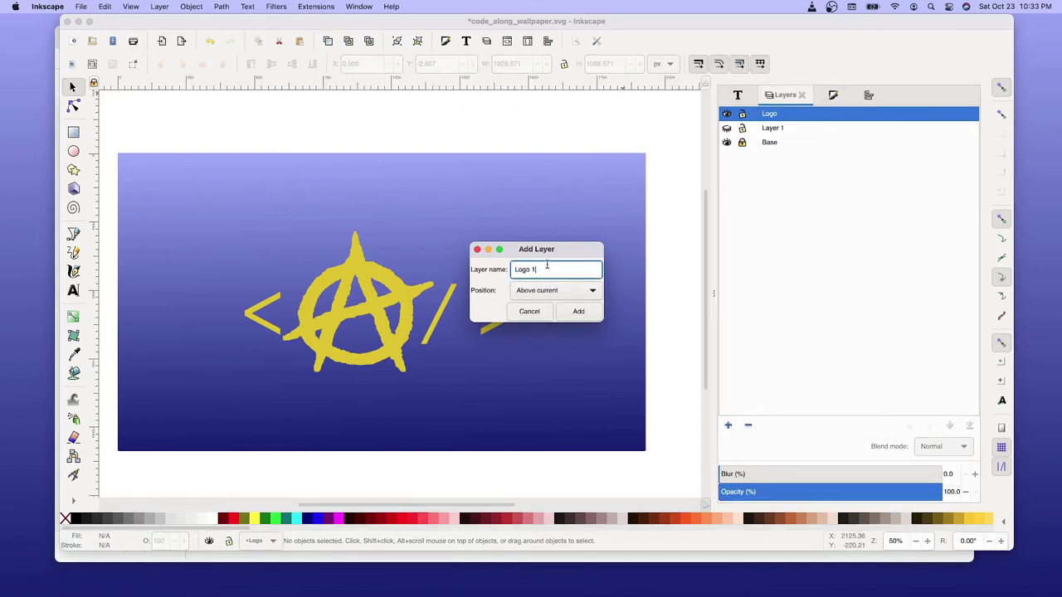
key(BackSpace)
click(579, 311)
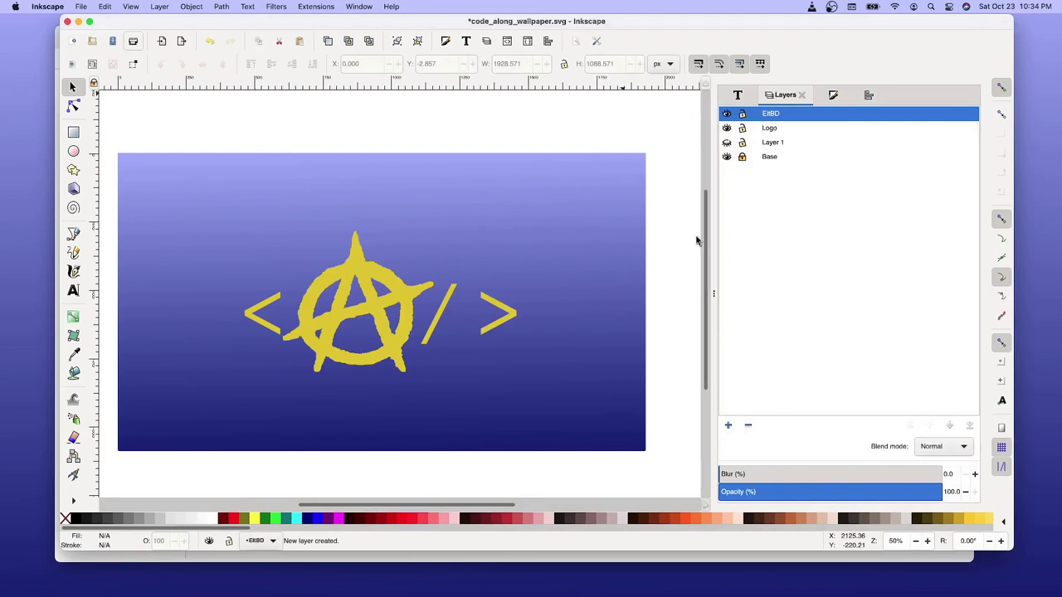
click(85, 7)
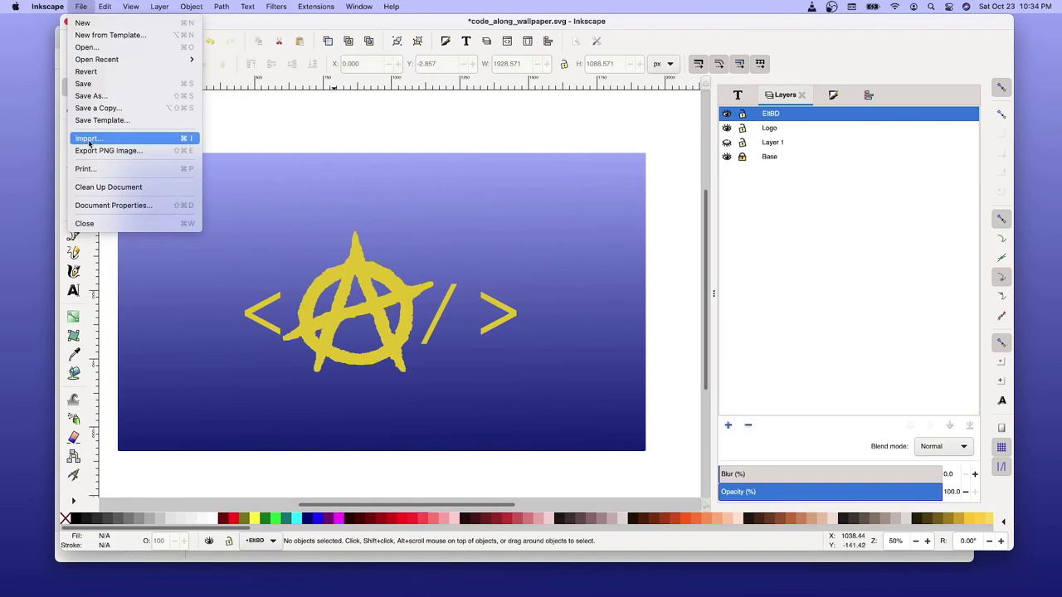
Import eltbd_logo_transparent.svg from the Pictures > EltBD folder into the drawing
click(89, 139)
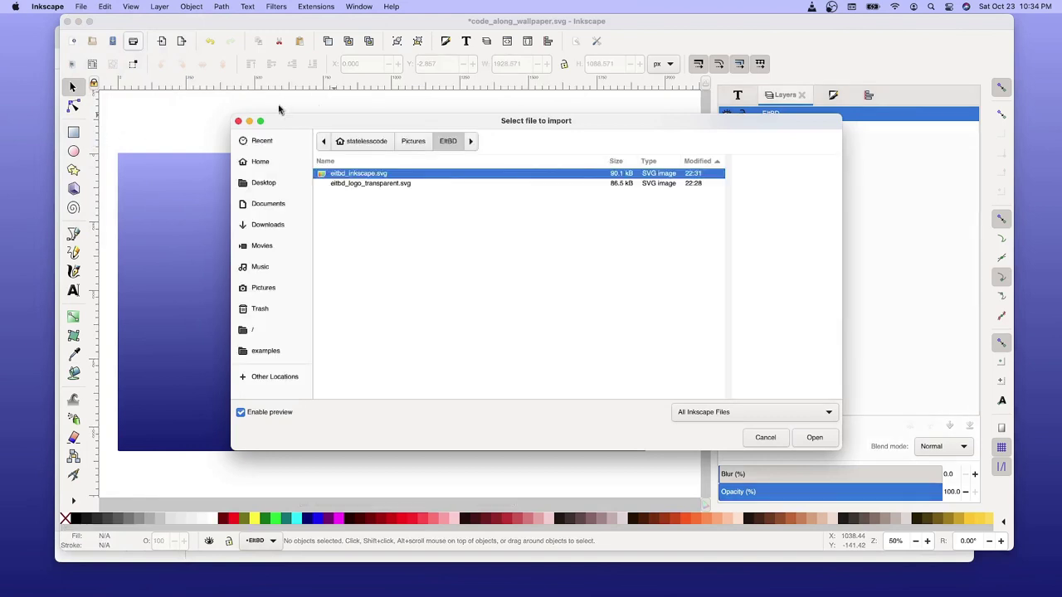
click(413, 141)
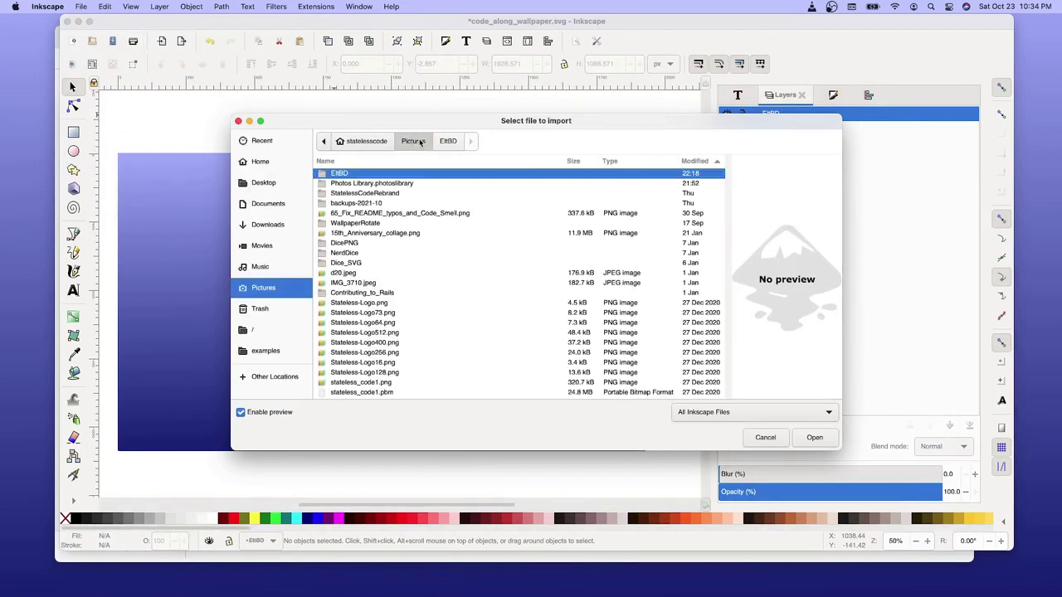
click(447, 141)
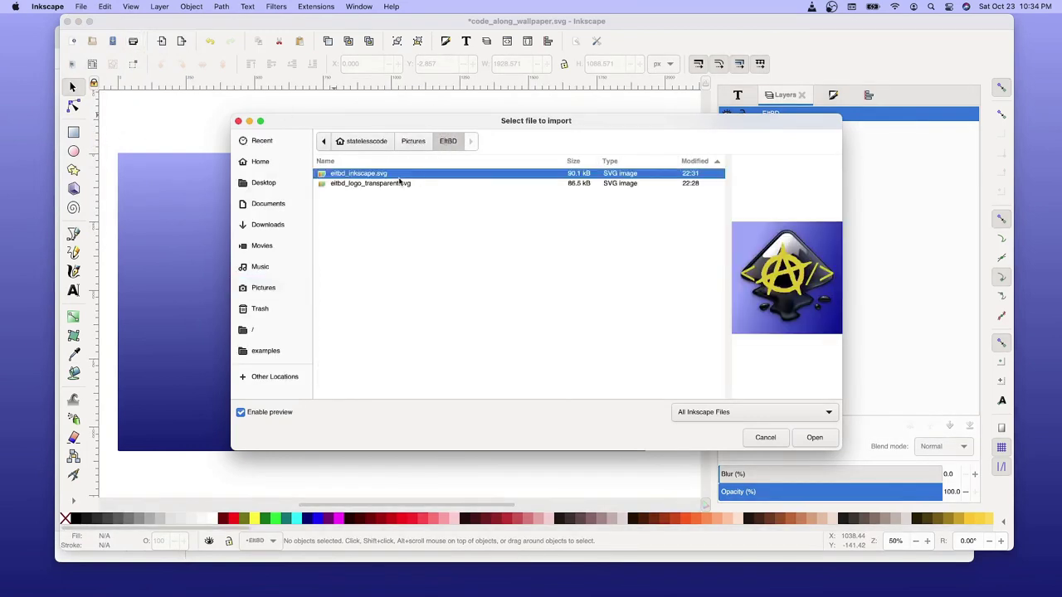
click(387, 183)
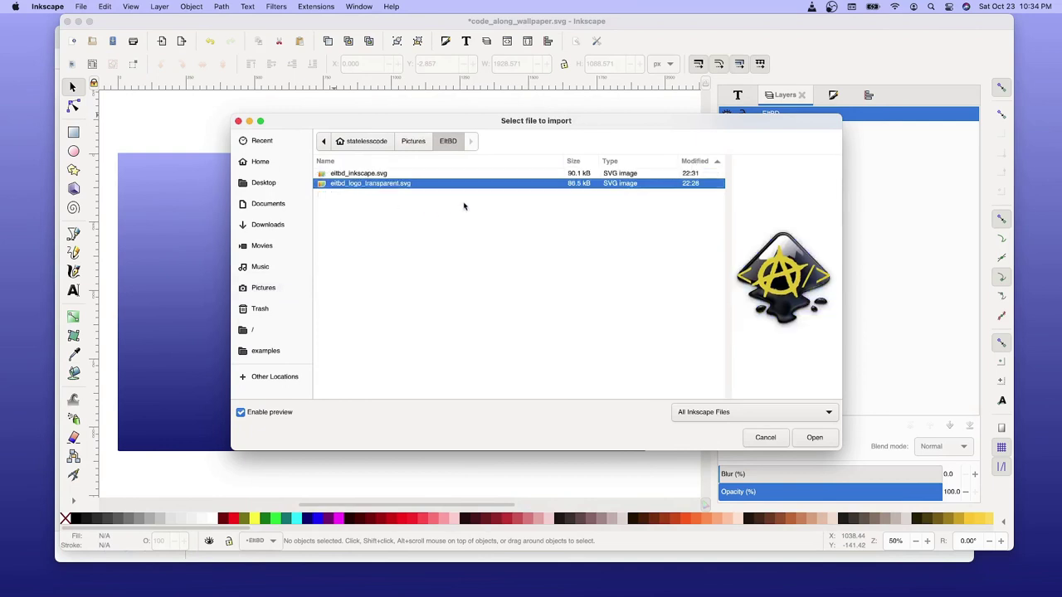
click(806, 438)
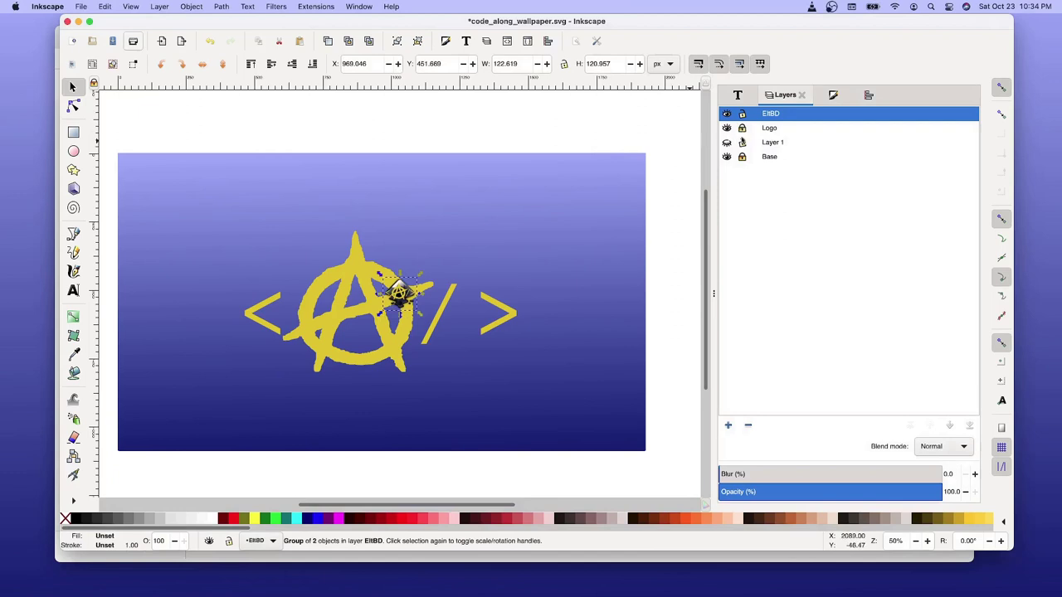
Lock Layer 1 and scale the imported logo proportionally to about 936 × 923 px
click(742, 143)
drag(378, 317, 287, 368)
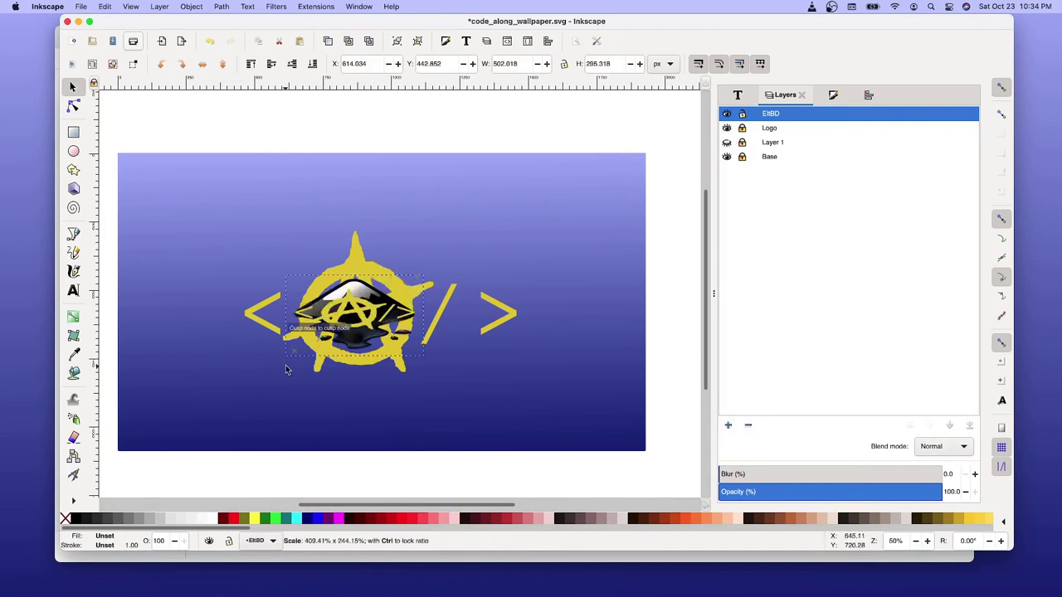
drag(287, 368, 288, 370)
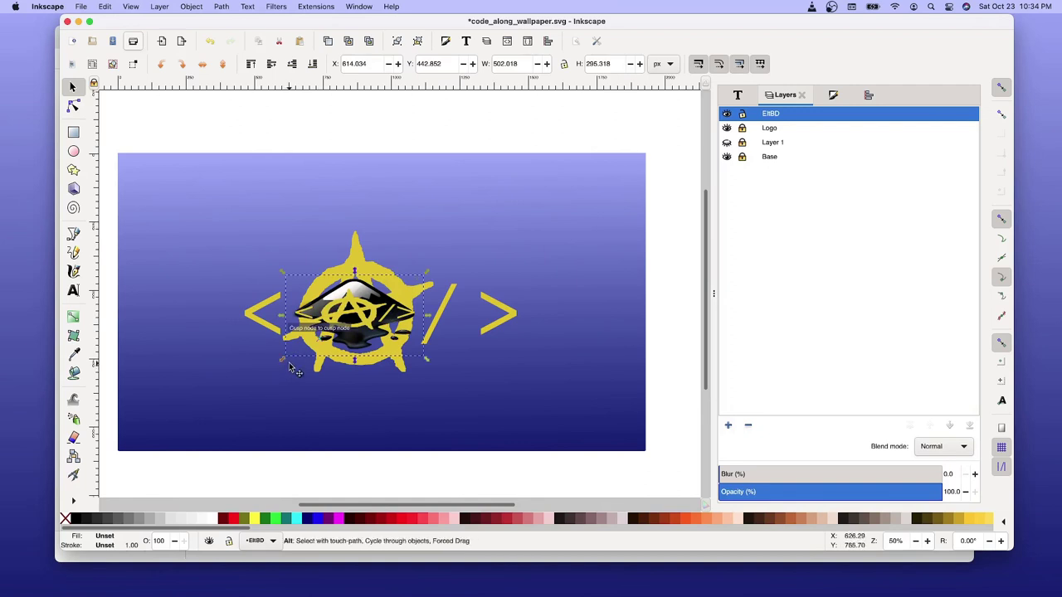
key(ctrl+z)
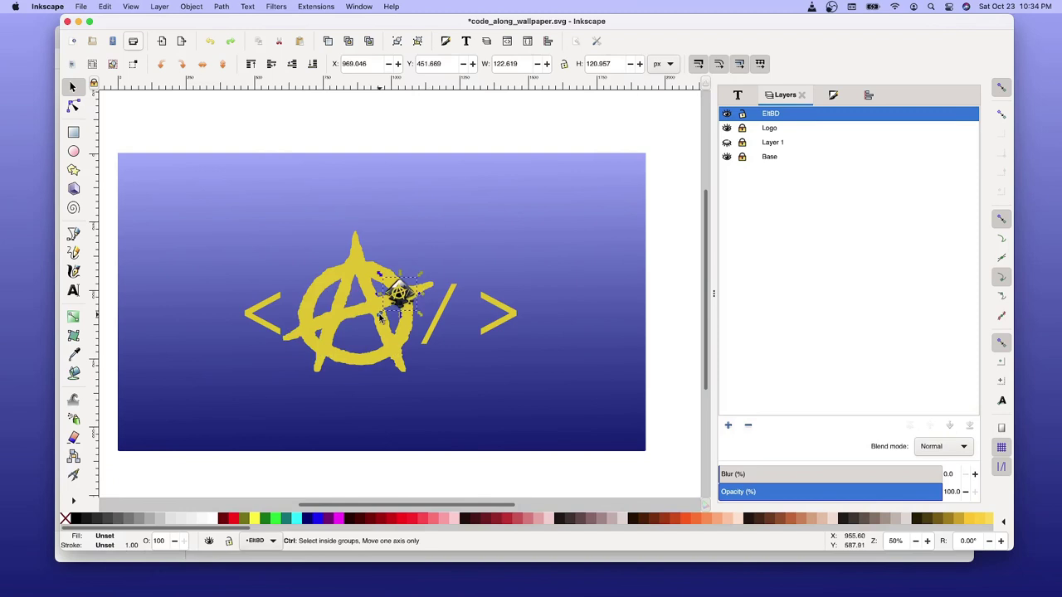
mouse_move(374, 324)
mouse_down()
mouse_move(94, 450)
mouse_move(148, 472)
mouse_up()
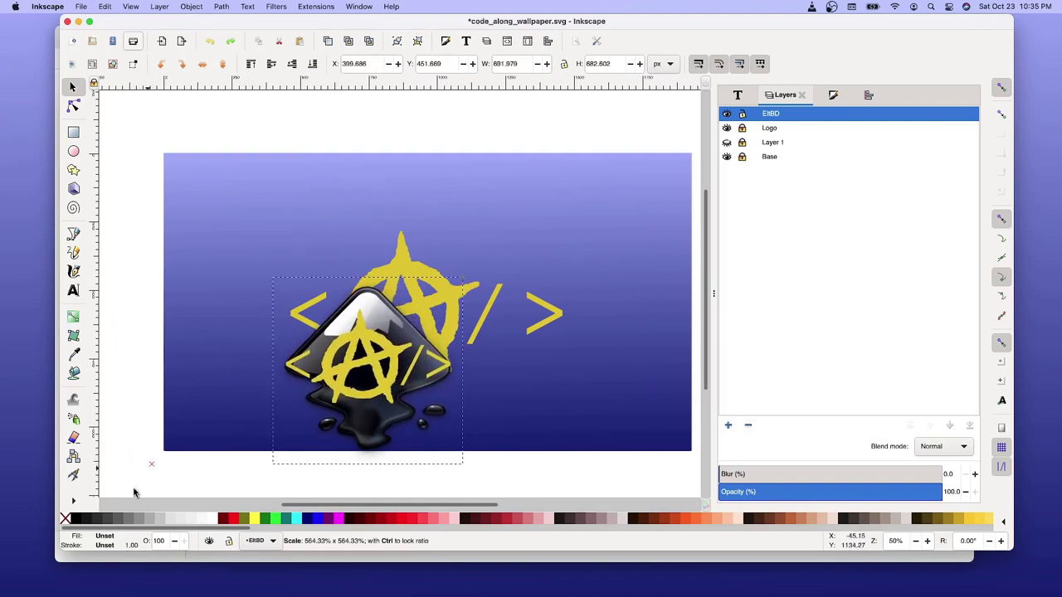
mouse_move(148, 472)
mouse_down()
mouse_move(106, 526)
mouse_move(100, 501)
mouse_up()
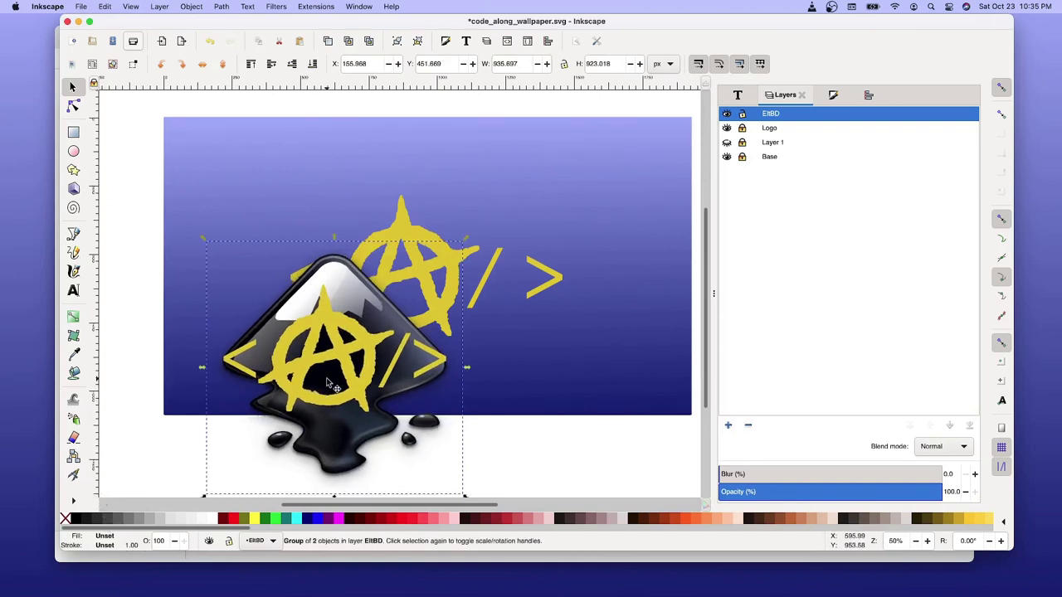
Move the enlarged logo over the yellow emblem near the page centre
mouse_move(360, 364)
mouse_down()
mouse_move(426, 281)
mouse_move(440, 279)
mouse_up()
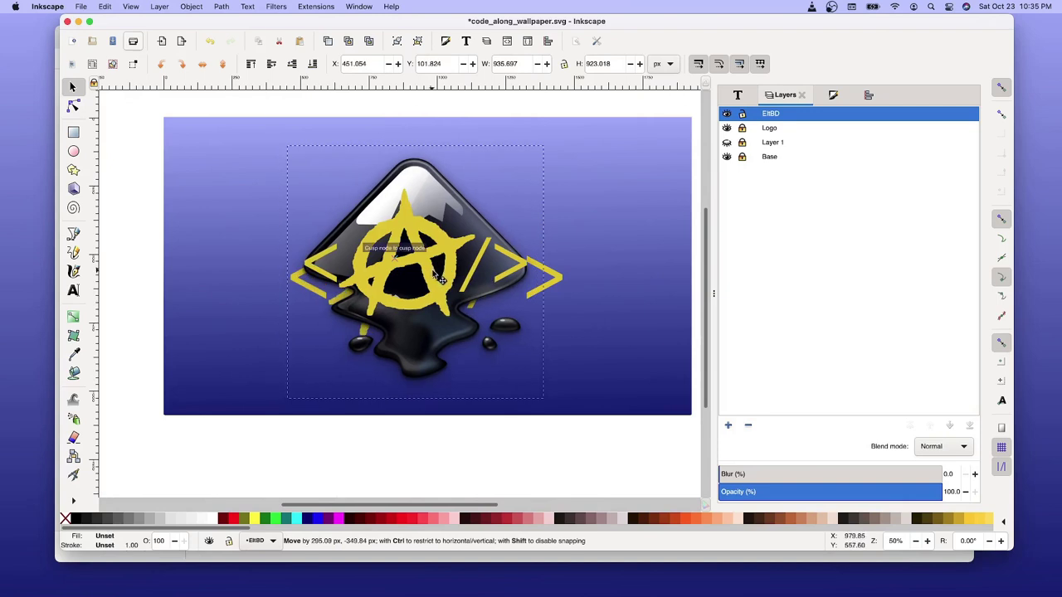
drag(441, 279, 442, 281)
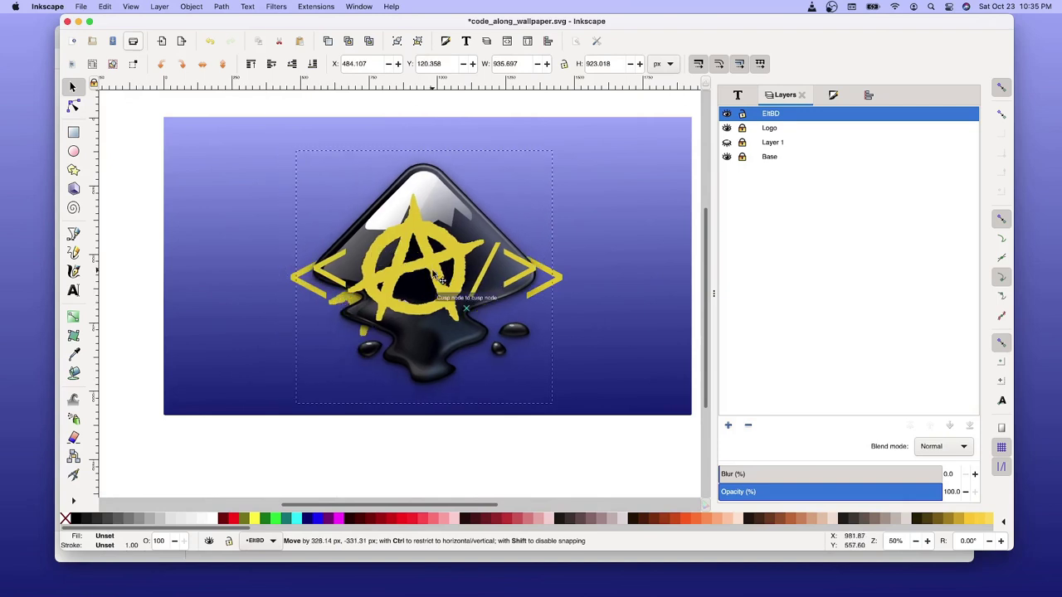
drag(442, 282, 442, 281)
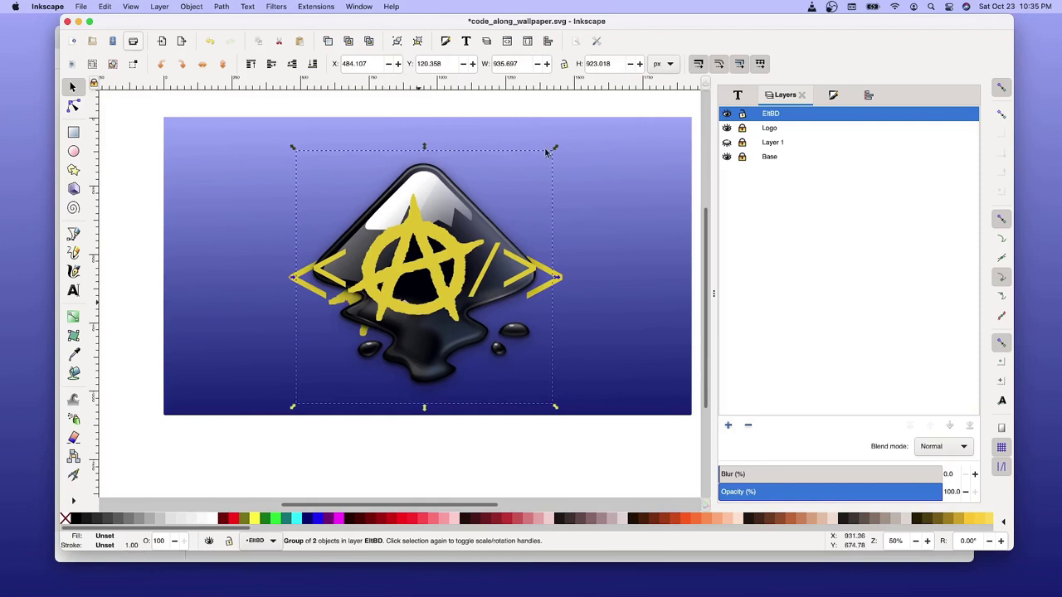
click(224, 6)
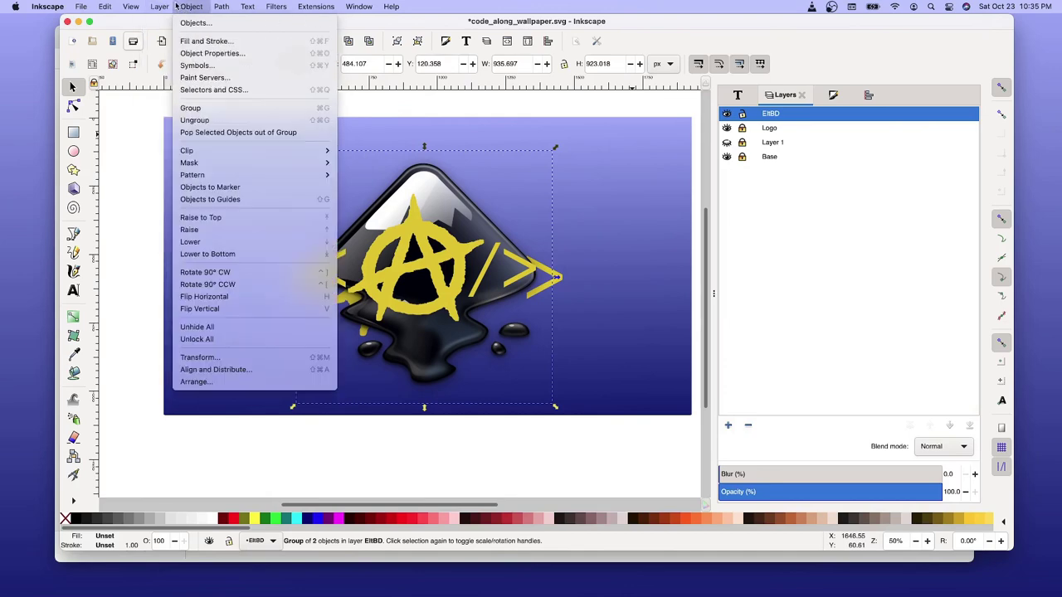
With Align and Distribute, centre the logo on the page on both axes (X 492.151, Y 78.491)
click(184, 371)
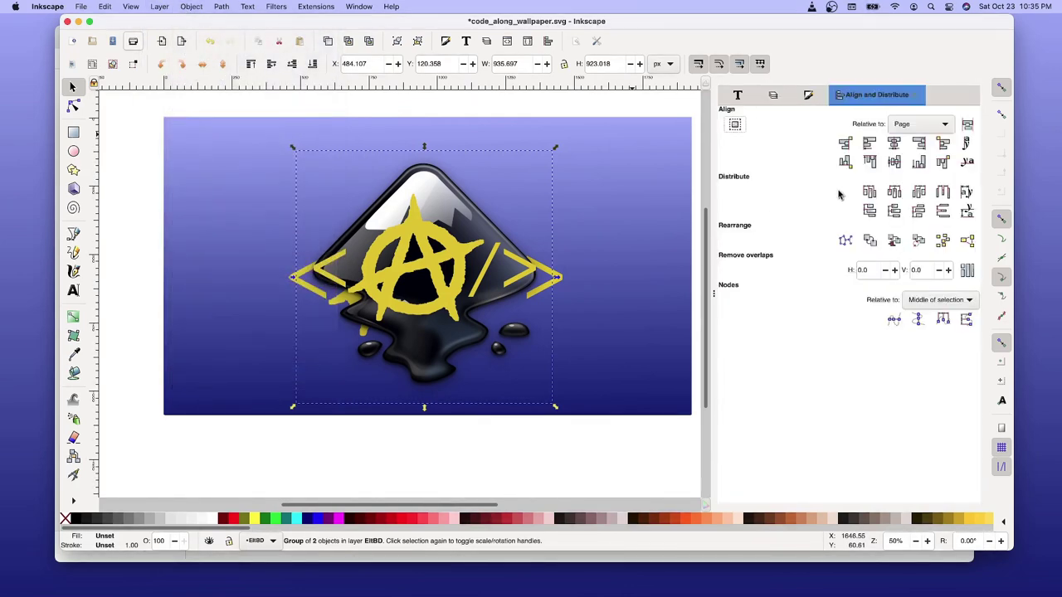
click(895, 145)
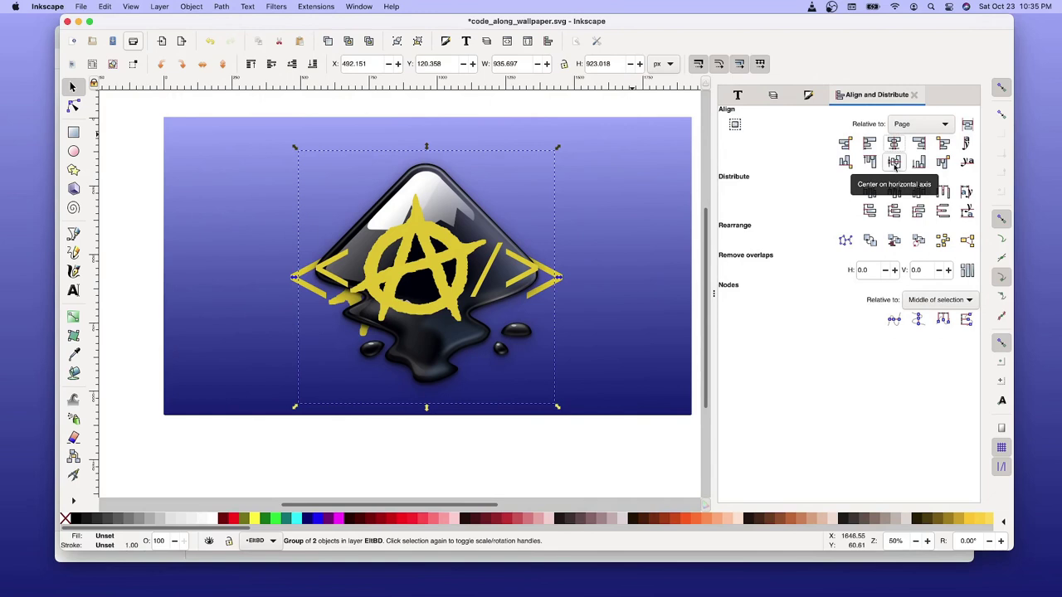
click(894, 163)
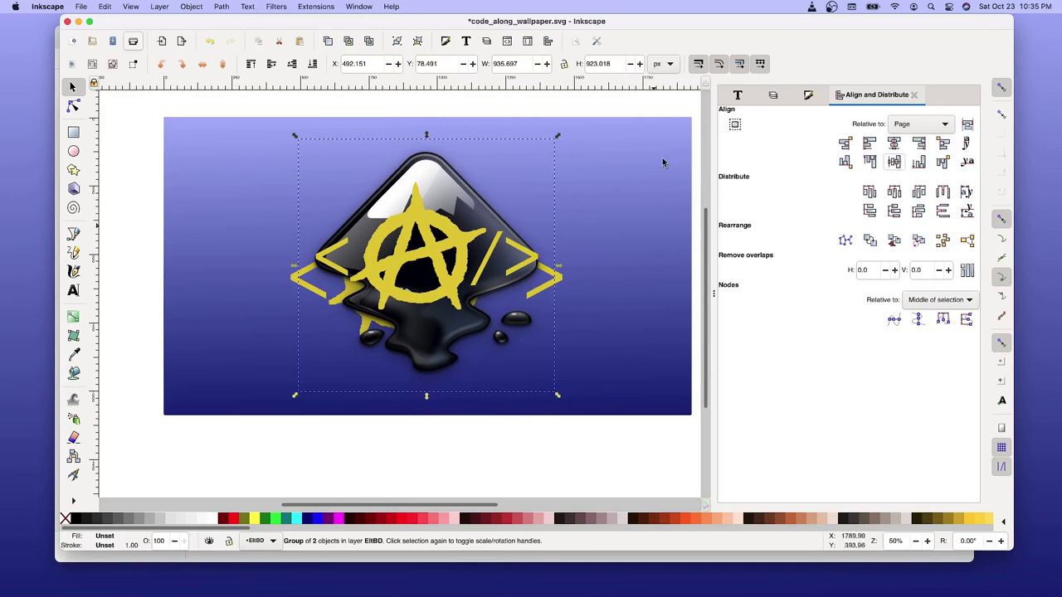
In the Layers panel, hide the Logo layer and make Layer 1 visible
click(160, 7)
key(Escape)
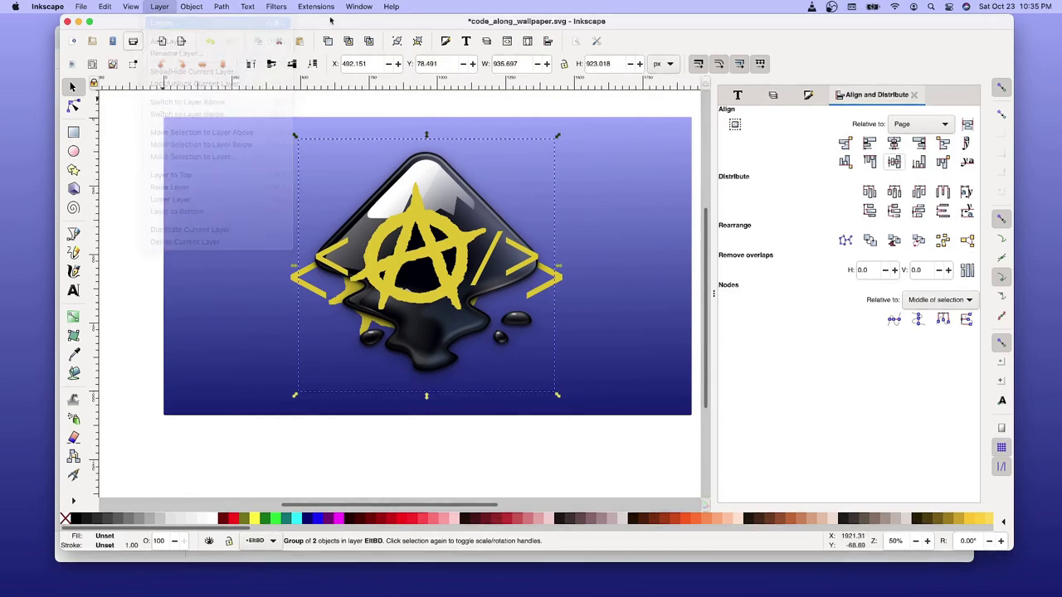
key(shift+ctrl+l)
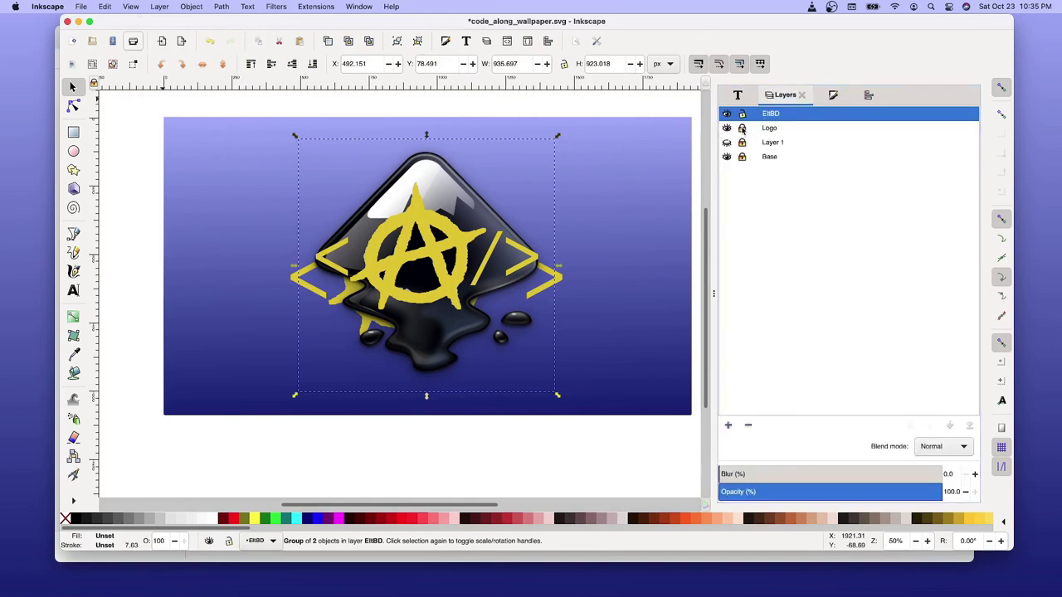
click(727, 128)
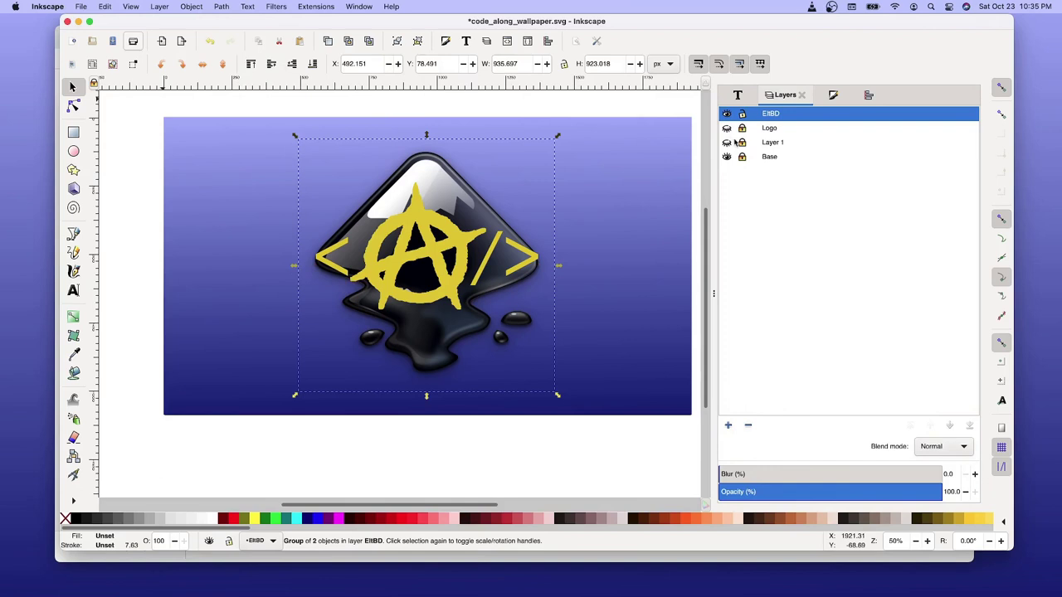
click(727, 141)
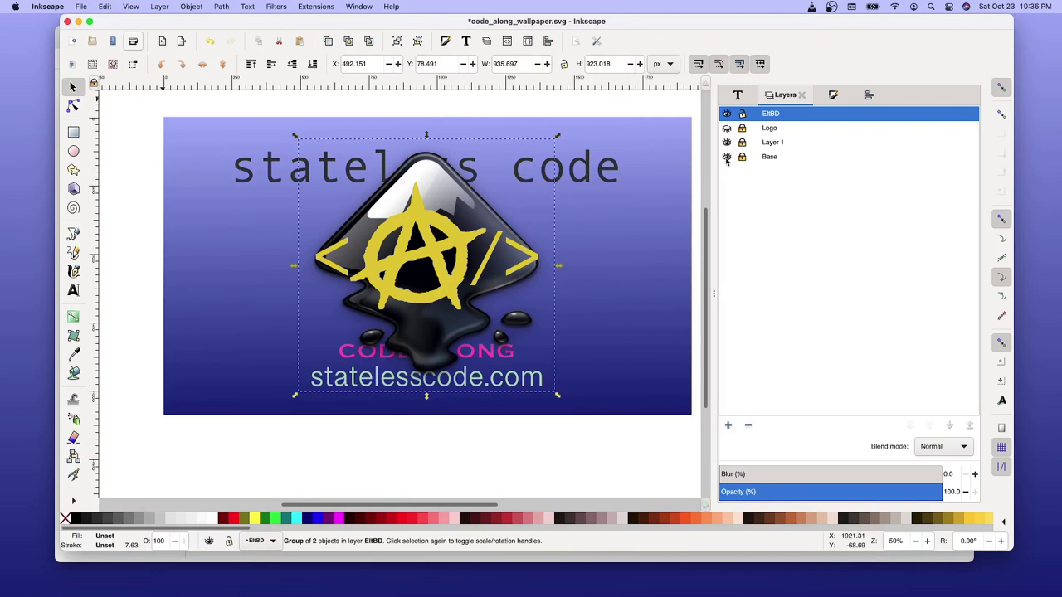
Confirm the EltBD layer name and drag it into Layer 1
double_click(770, 114)
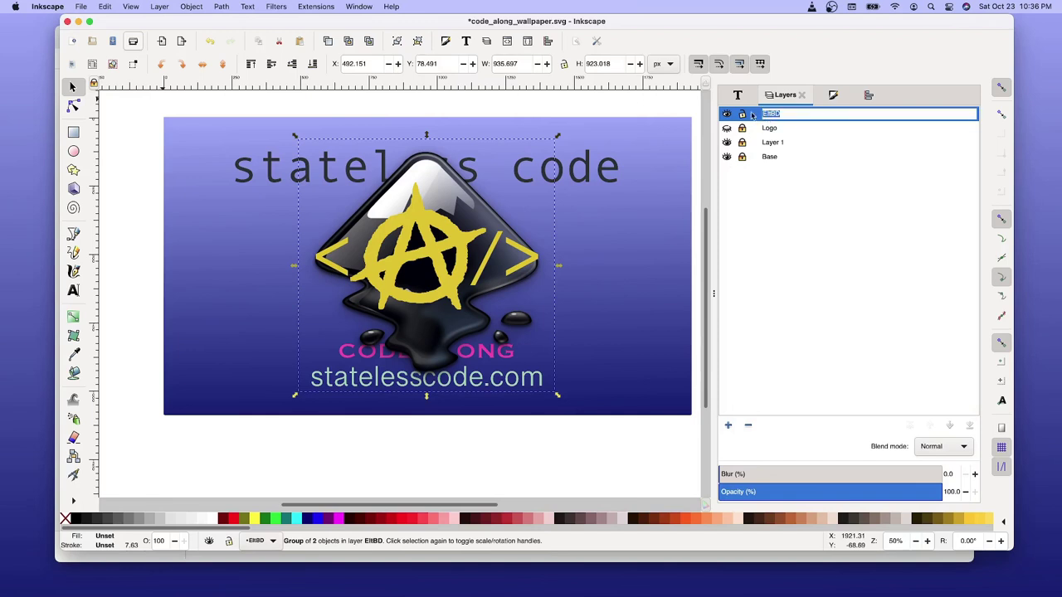
key(Return)
drag(755, 131, 754, 145)
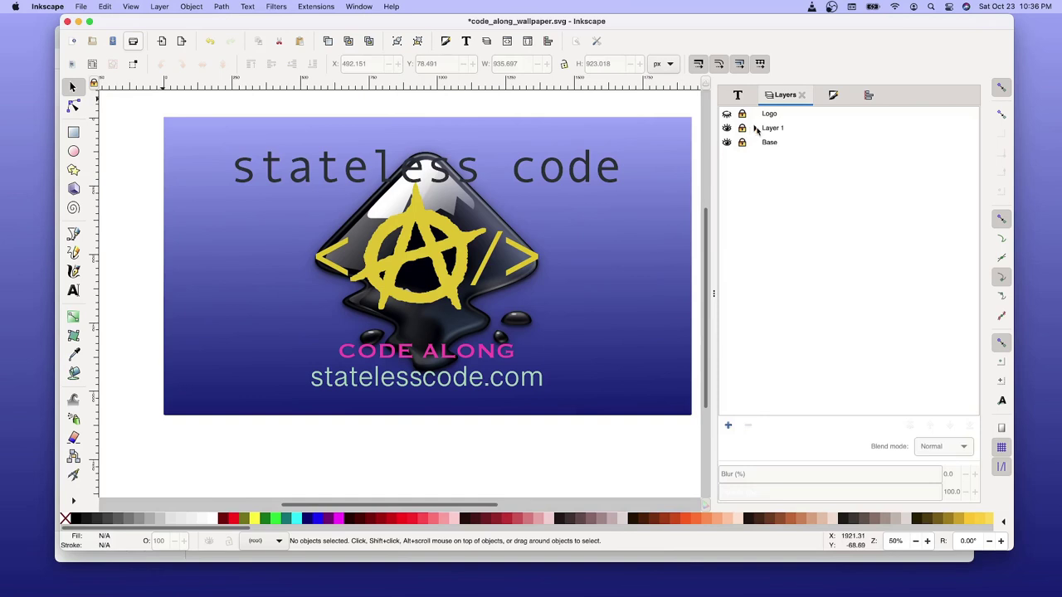
Check Layer 1's sublayers, then undo to restore EltBD as a top-level layer above Logo
click(756, 130)
click(756, 129)
click(756, 129)
click(756, 130)
key(ctrl+z)
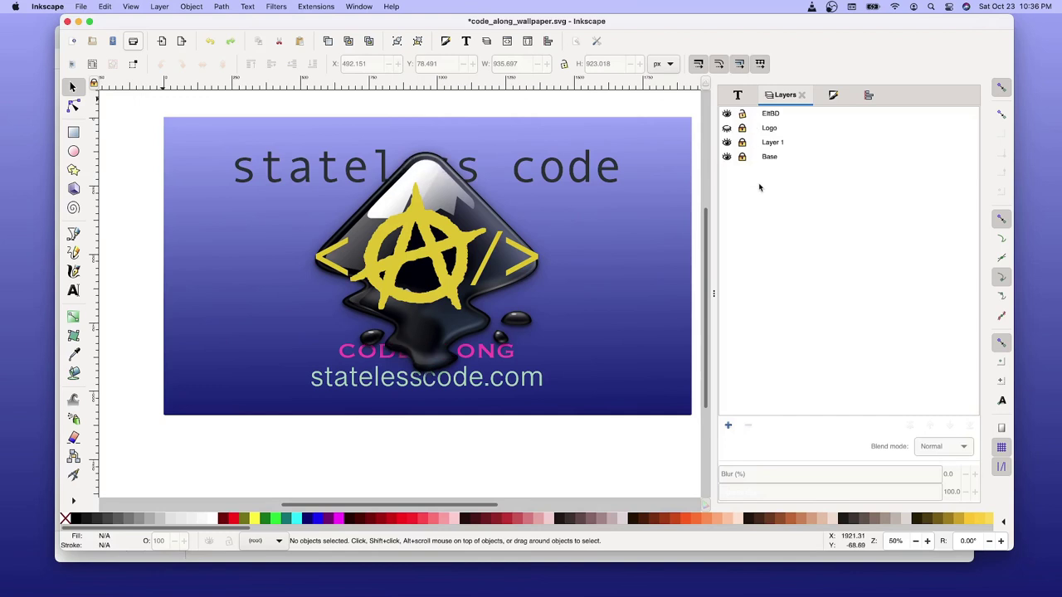
Make EltBD the current layer and unlock the Logo, Layer 1 and Base layers
click(771, 116)
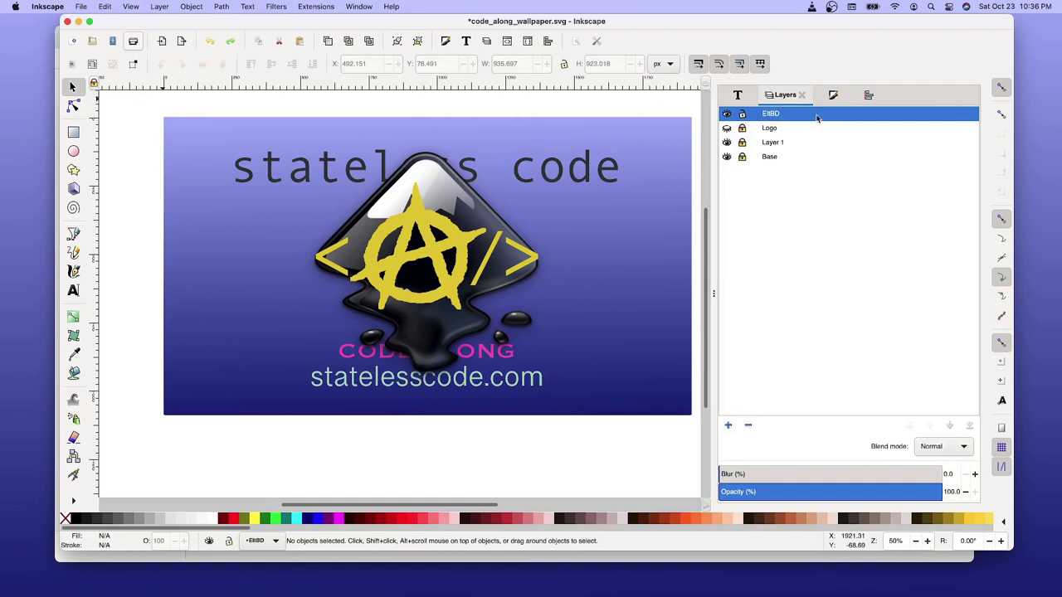
click(817, 117)
click(757, 116)
click(742, 129)
click(743, 157)
Look over the Logo layer's context menu without changing anything
right_click(768, 130)
click(768, 129)
right_click(769, 129)
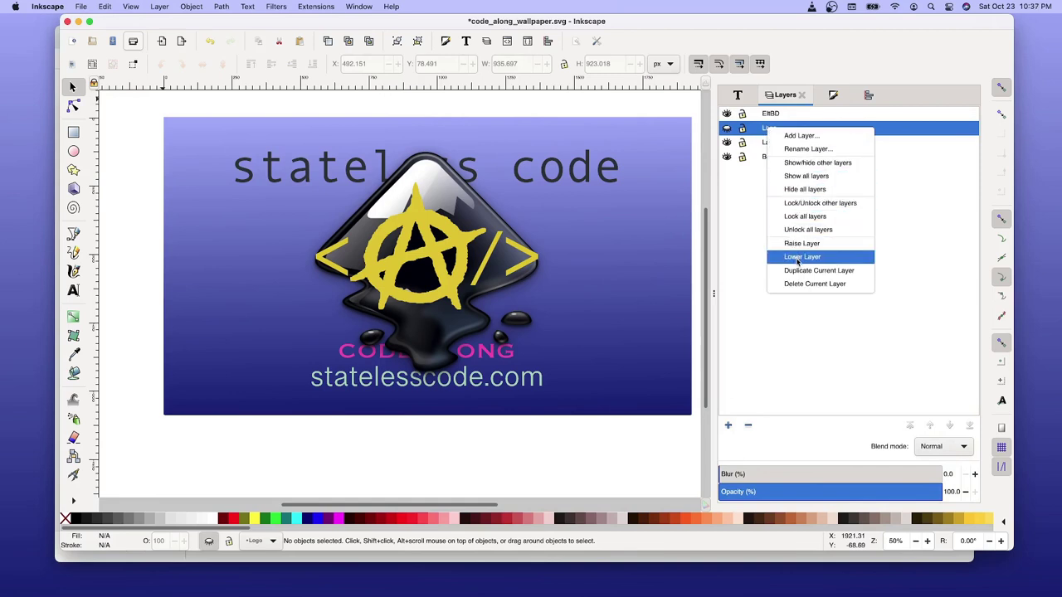
click(759, 199)
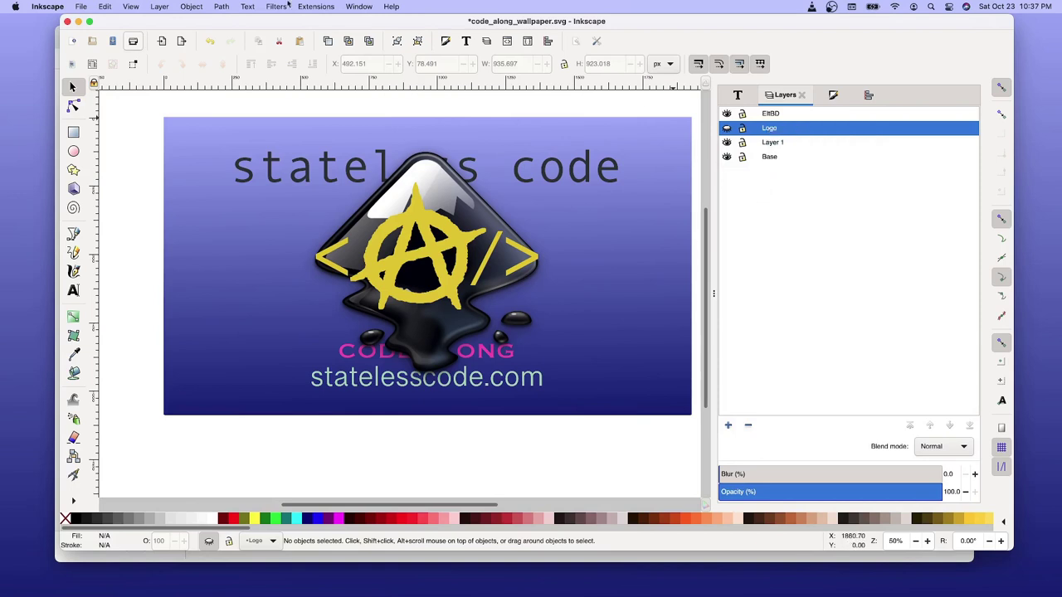
click(80, 7)
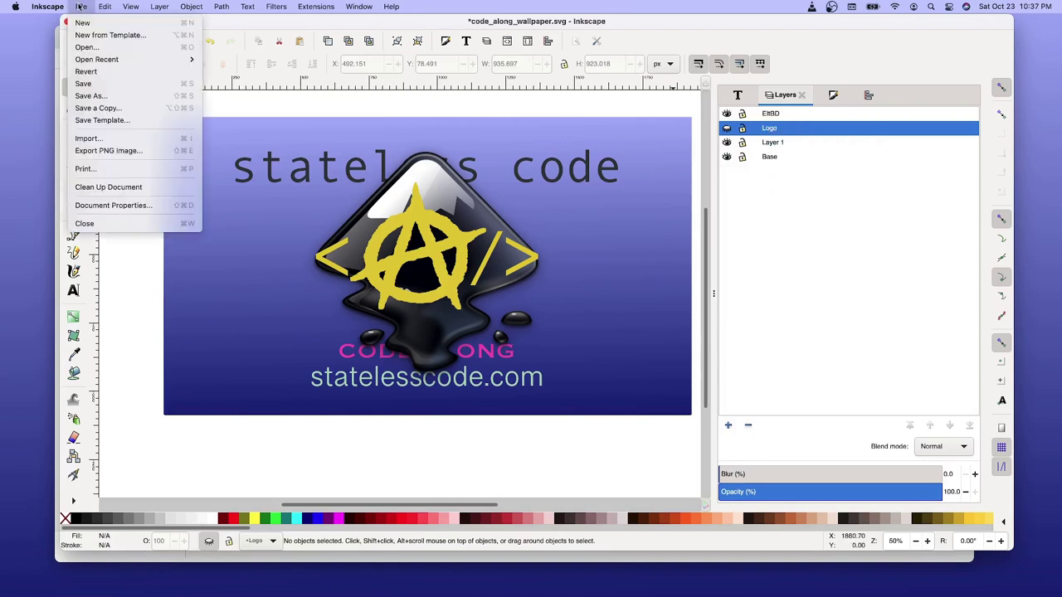
Save the wallpaper in the Wallpaper folder as eitbd_wallpaper.svg, replacing 'code_along' with 'eitbd'
click(88, 96)
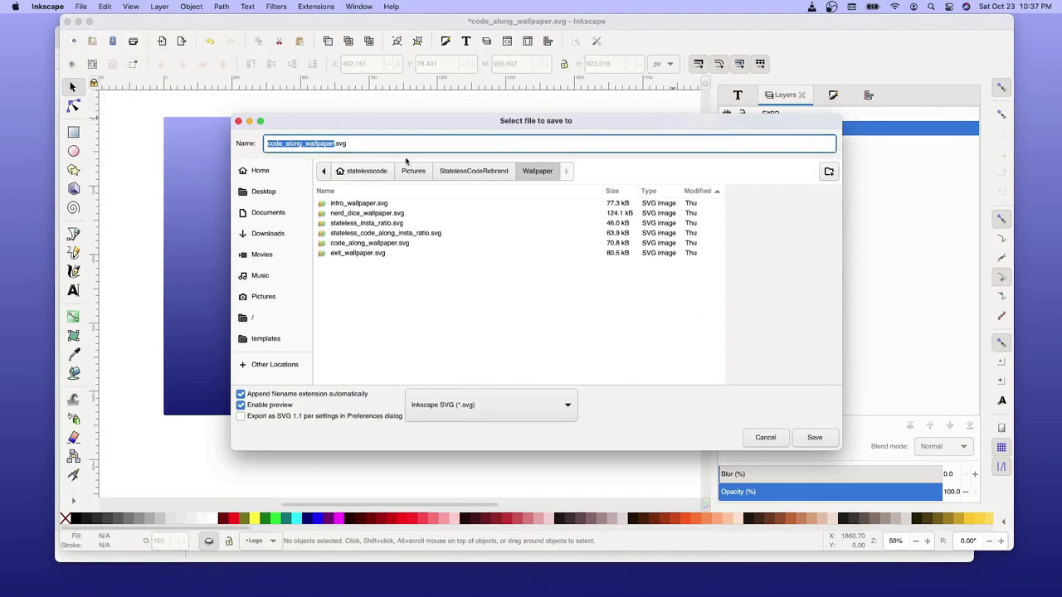
key(Left)
key(shift+Right)
key(shift+Right)
key(shift+Right)
key(shift+Right)
key(shift+Right)
key(shift+Right)
text(eitbd)
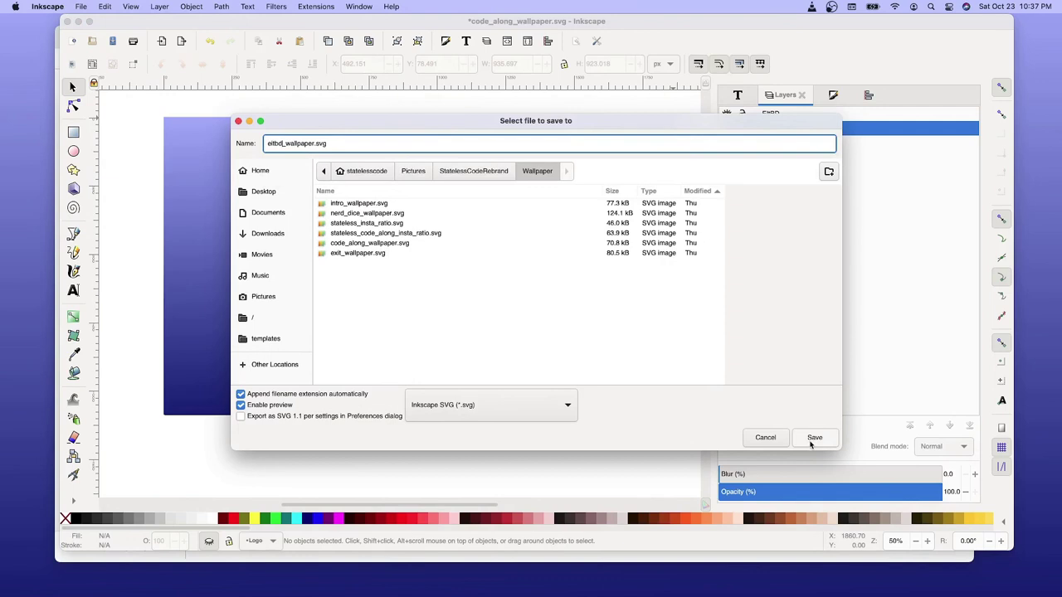
click(811, 444)
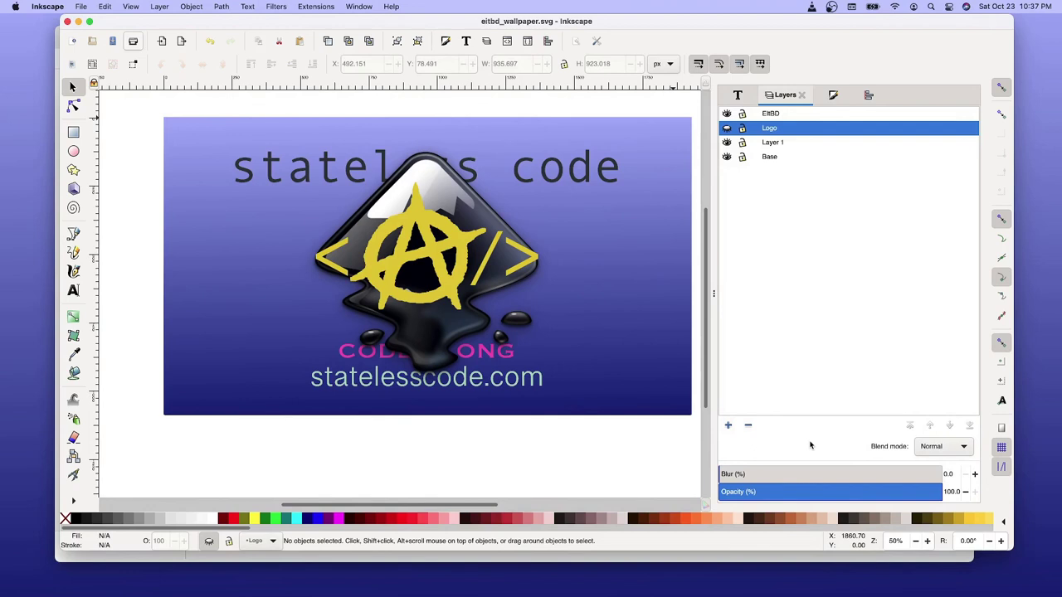
Delete the Logo layer from the layer stack
right_click(772, 132)
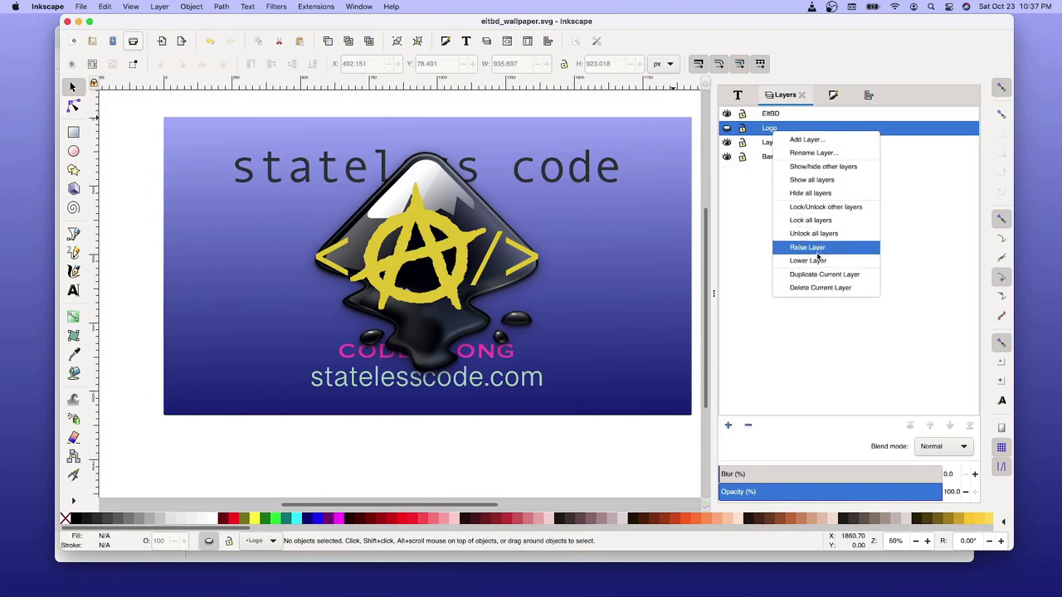
click(818, 287)
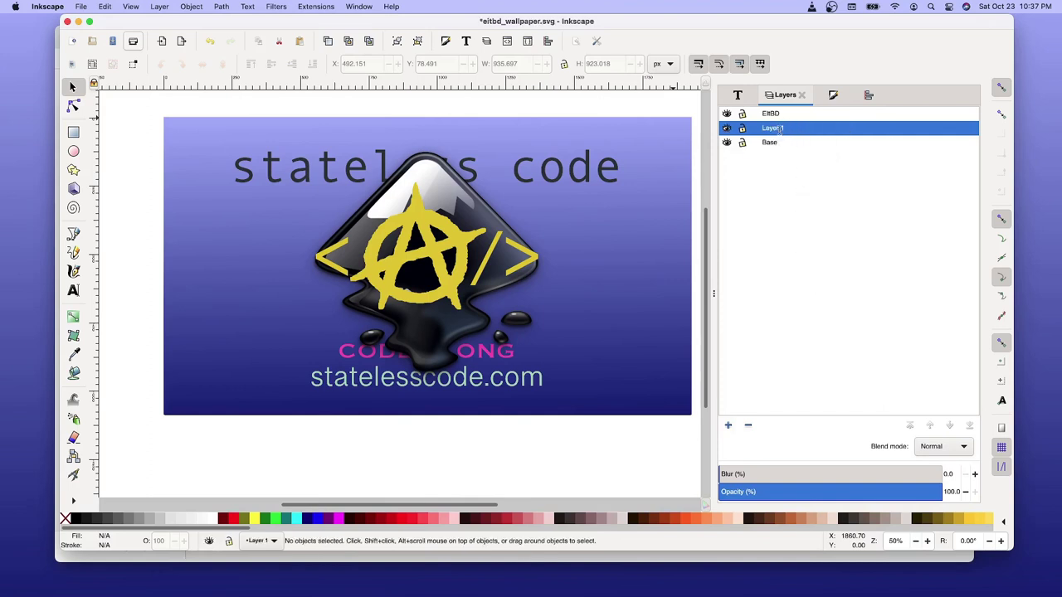
double_click(780, 129)
key(Escape)
Raise Layer 1 to the top of the stack, undoing an accidental drag into EltBD
drag(752, 132, 752, 117)
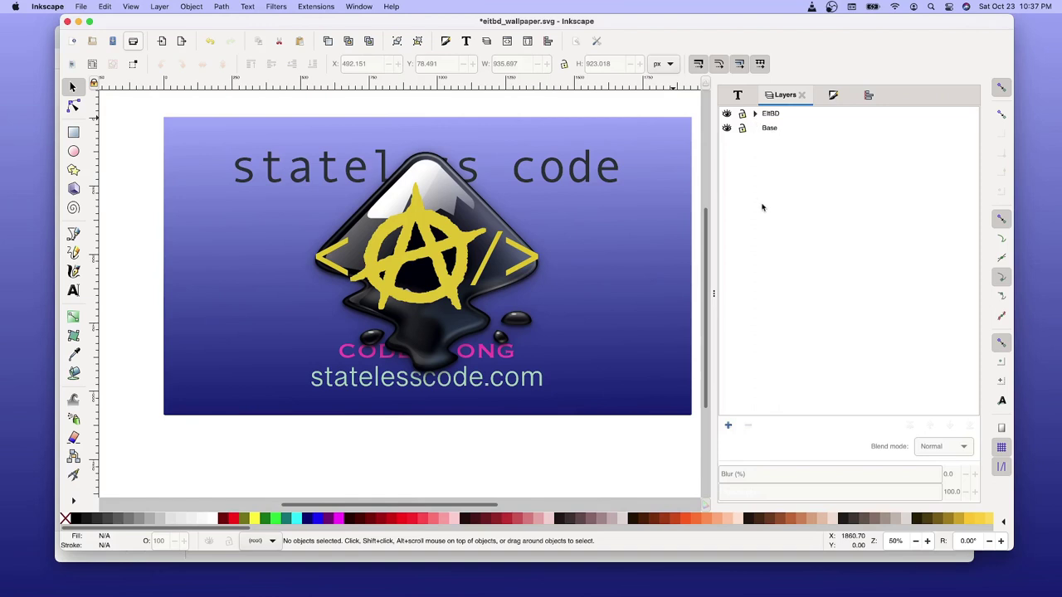
key(ctrl+z)
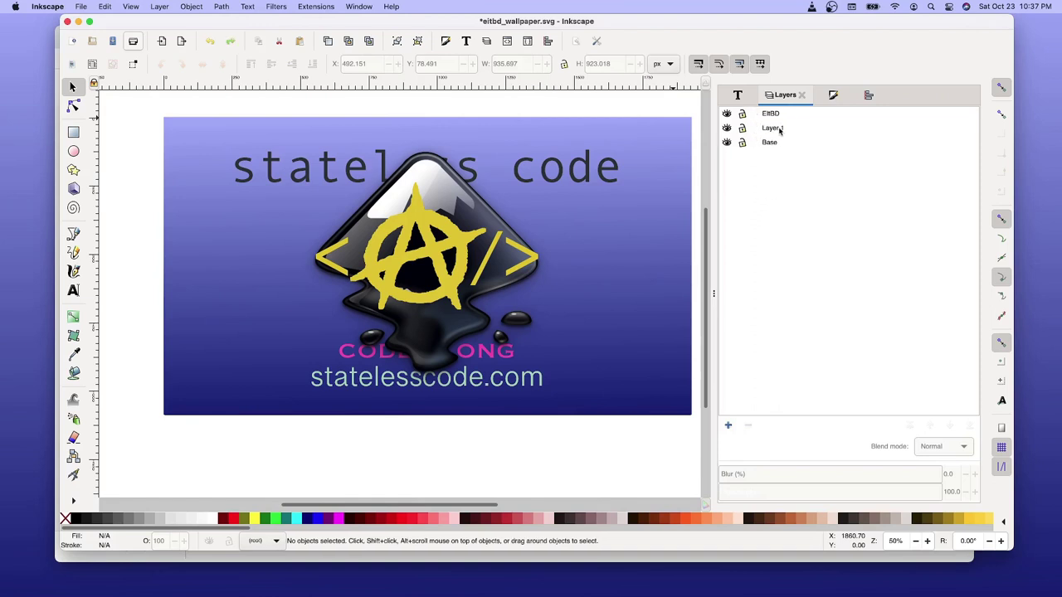
right_click(775, 130)
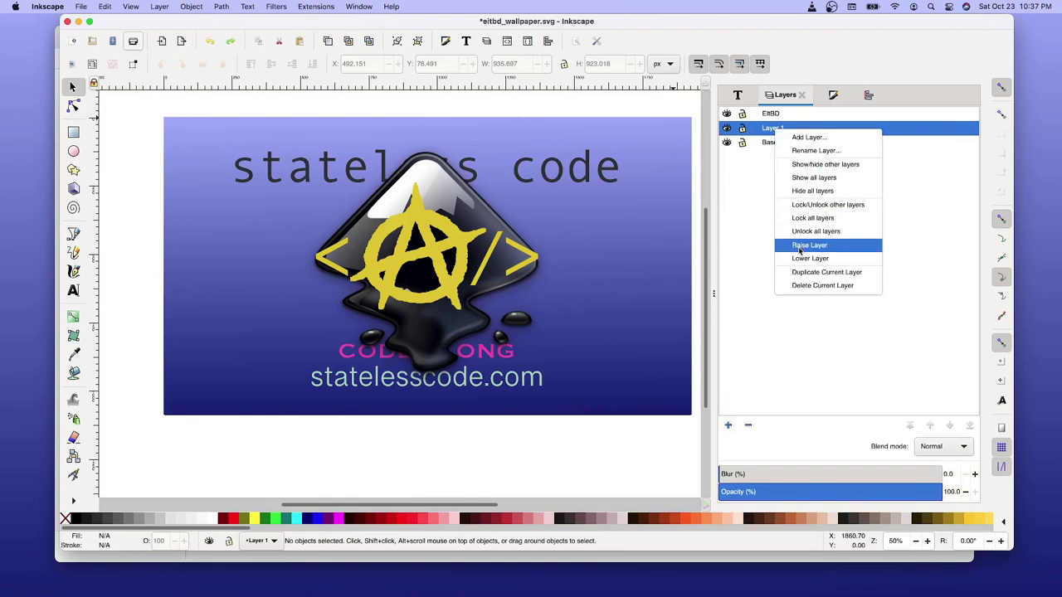
click(799, 246)
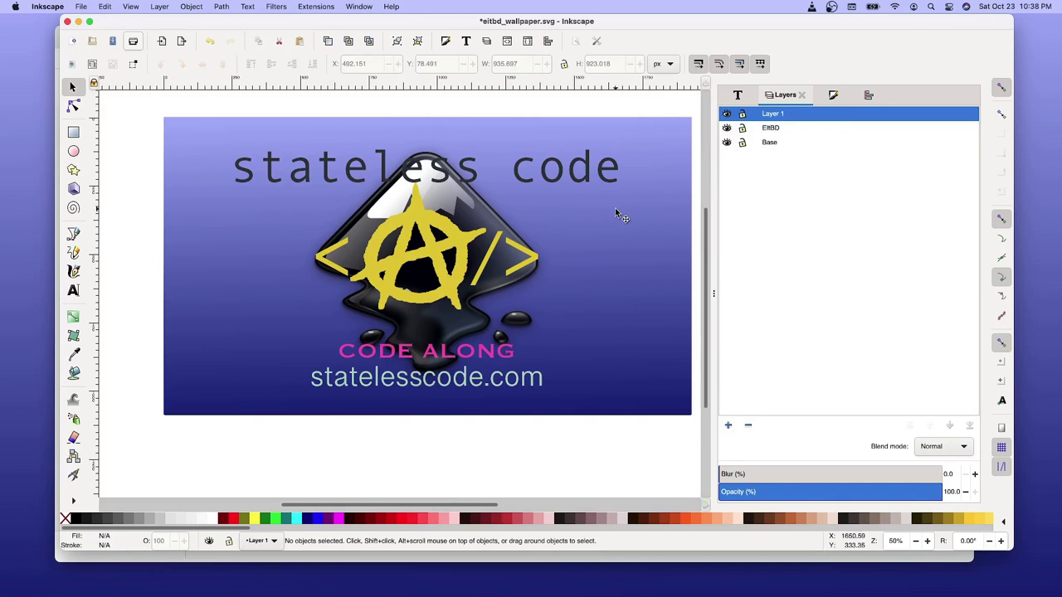
Drag the 'stateless code' title group up toward the top of the page
click(355, 169)
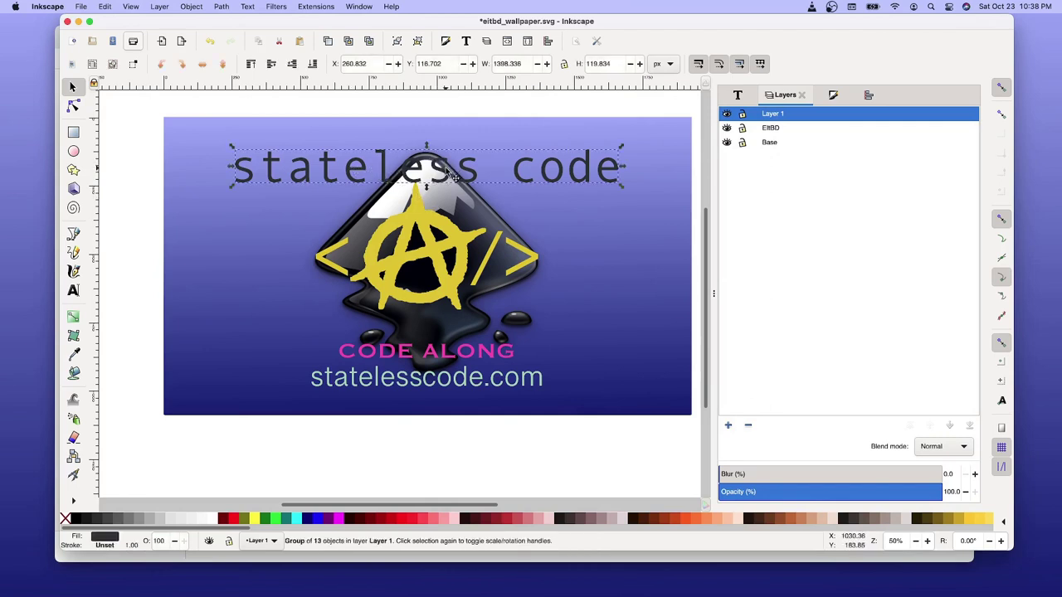
drag(454, 176, 453, 152)
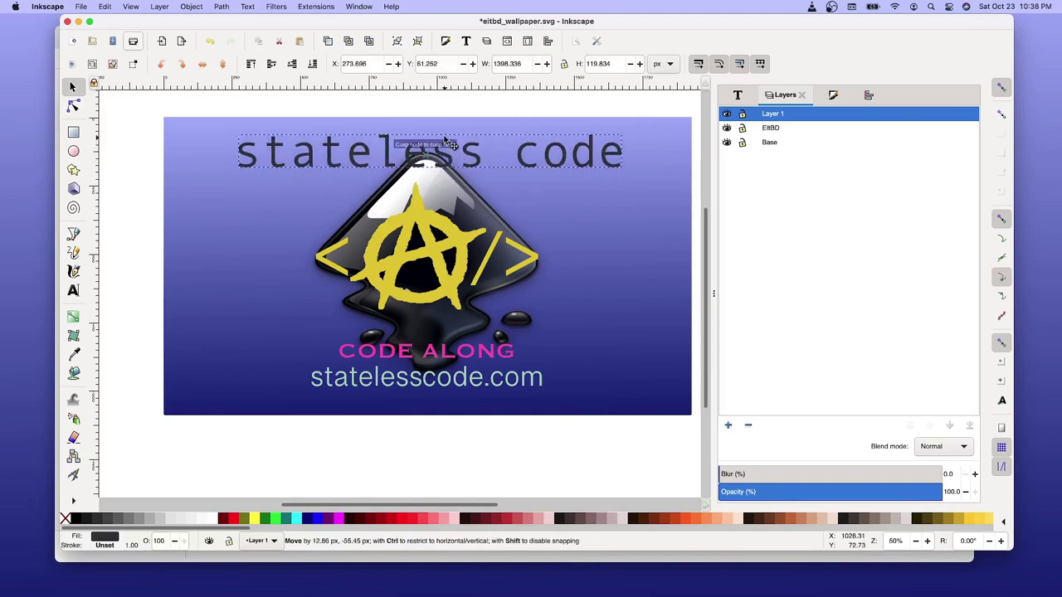
drag(446, 139, 447, 130)
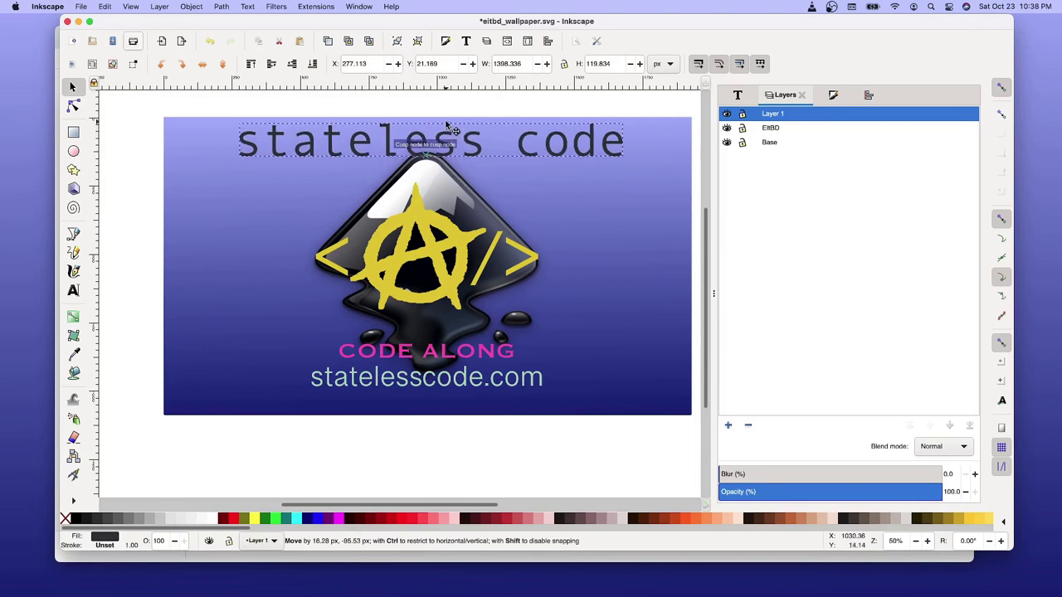
drag(447, 122, 447, 123)
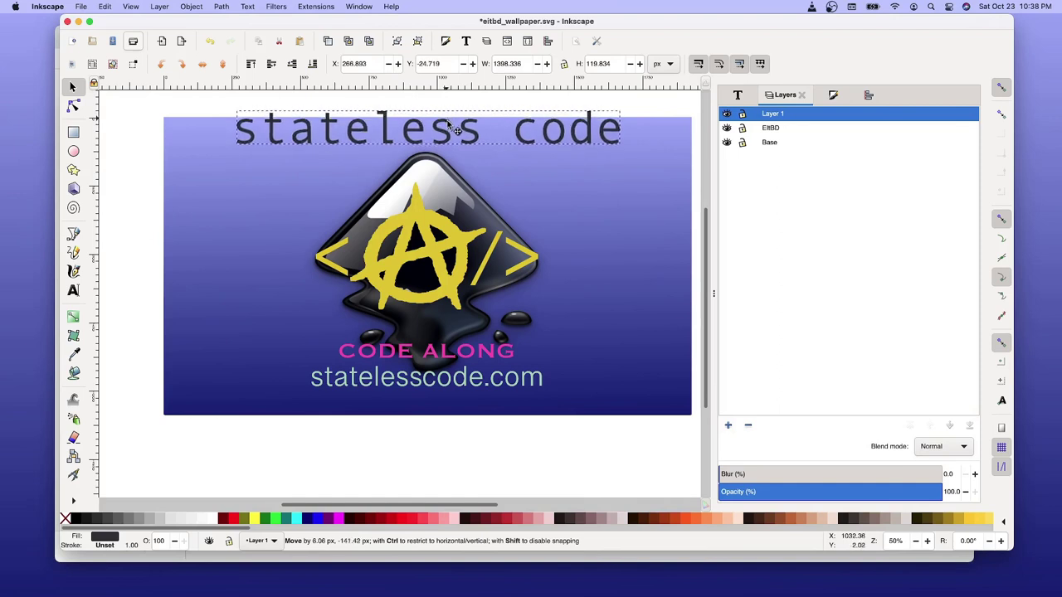
key(ctrl+z)
click(449, 127)
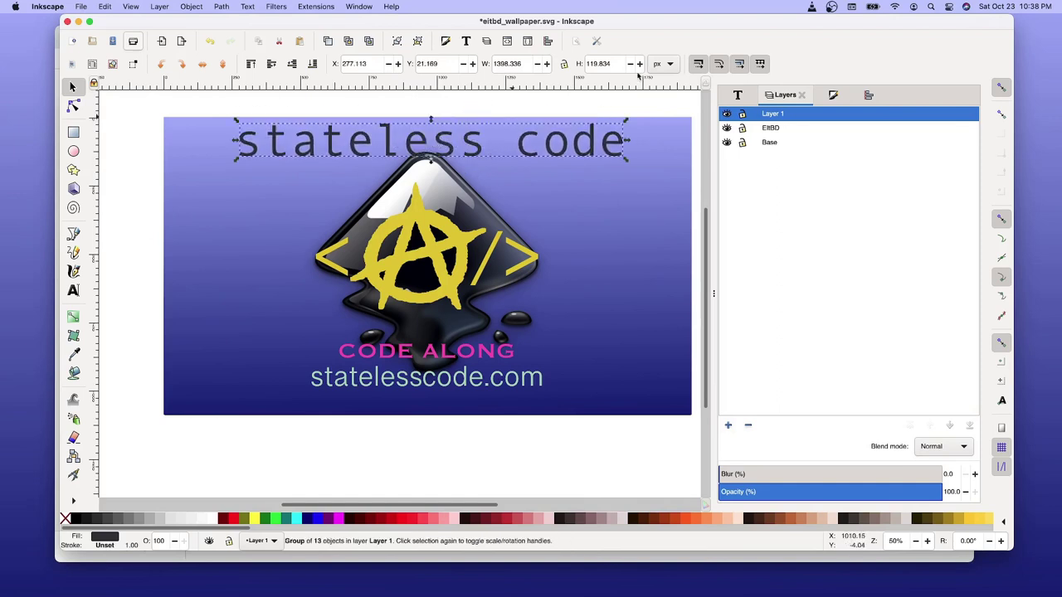
Set the title's Y position to 4.169 and lock Layer 1 and Base
click(425, 64)
text(11.169)
key(Return)
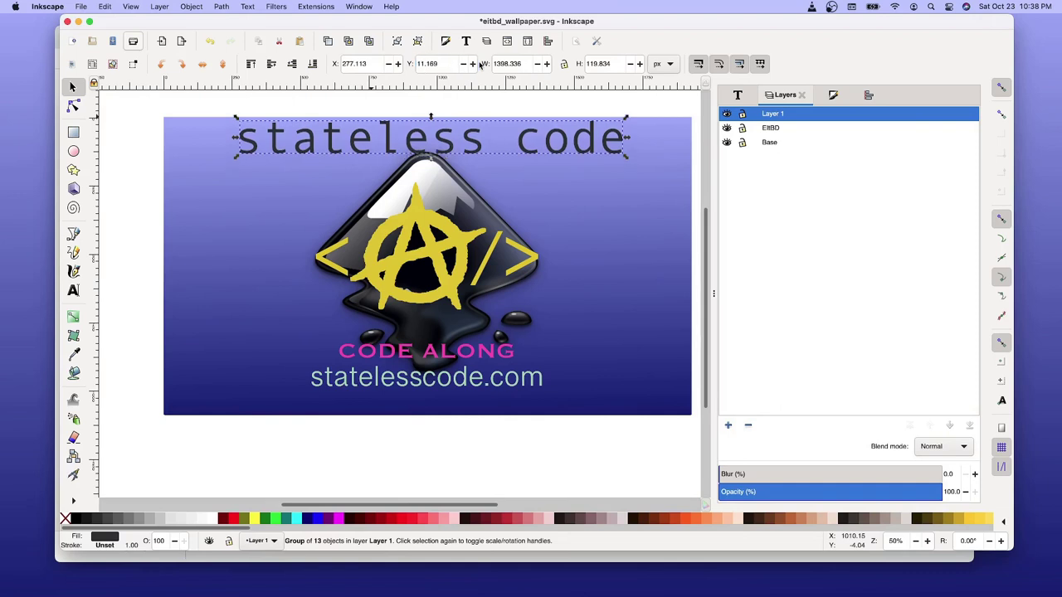
click(420, 63)
text(4)
key(Return)
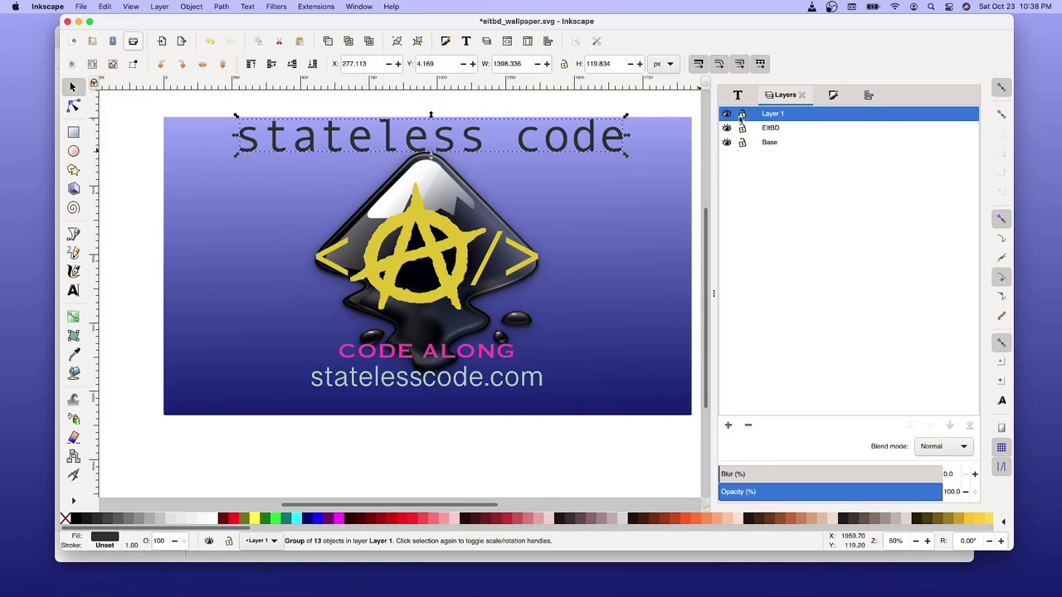
click(742, 114)
click(742, 143)
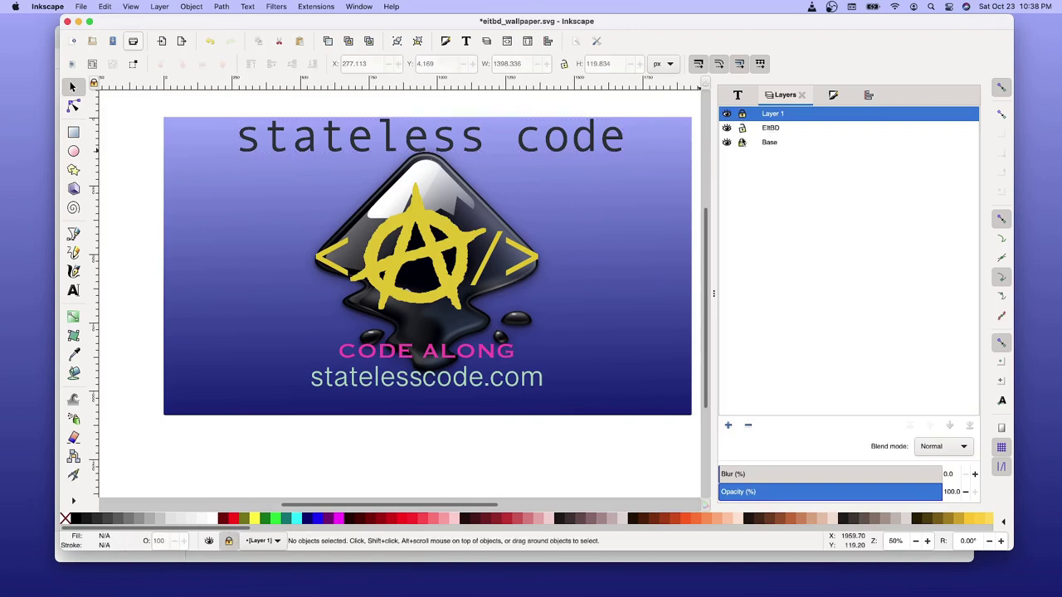
Select the logo group on EltBD and lower it, trying Y values 85 then 90
click(773, 129)
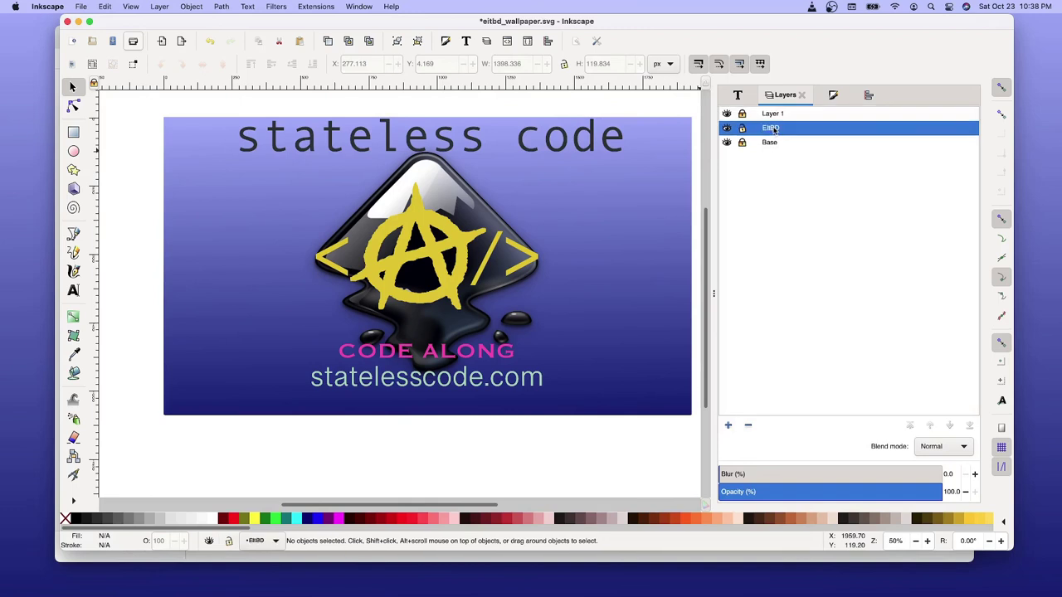
click(462, 214)
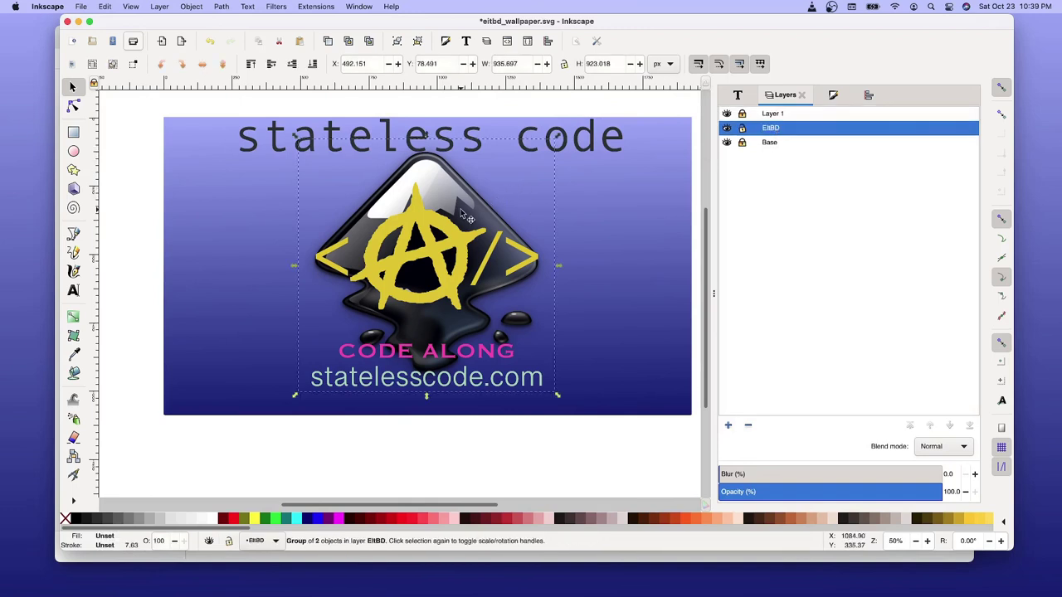
click(426, 64)
key(shift+Right)
key(shift+Right)
text(85)
key(Return)
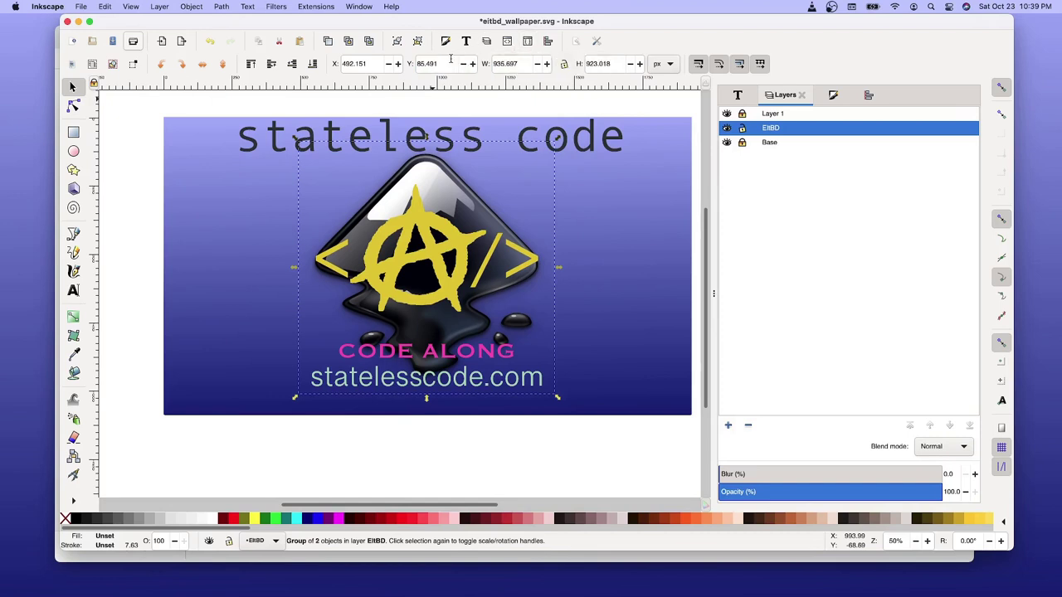
click(423, 67)
text(90)
key(Return)
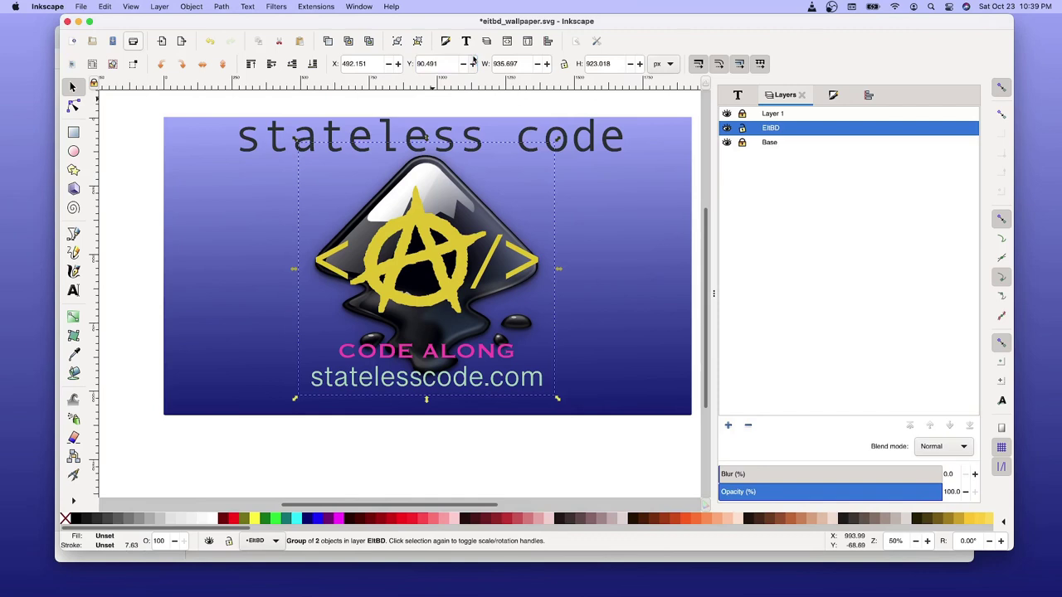
Set the logo's Y to 100.491 and lock the EltBD layer
click(431, 63)
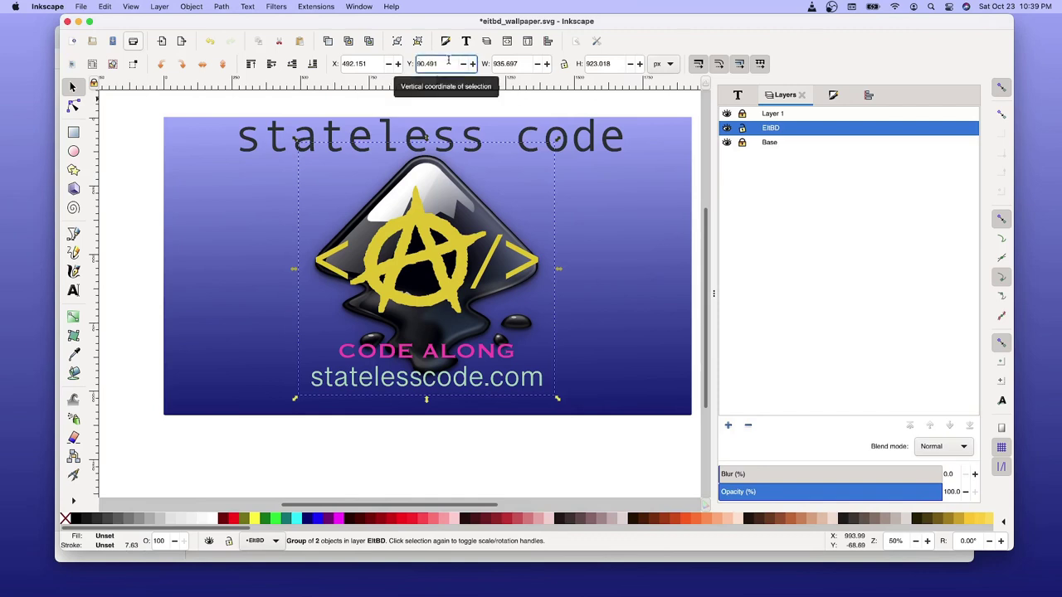
double_click(421, 63)
text(100)
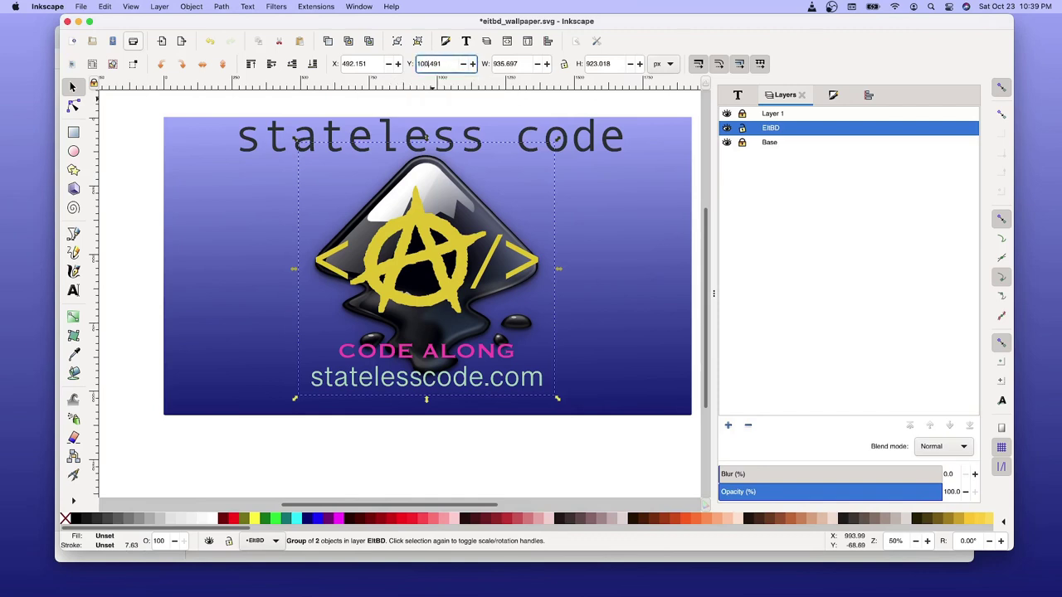
key(Return)
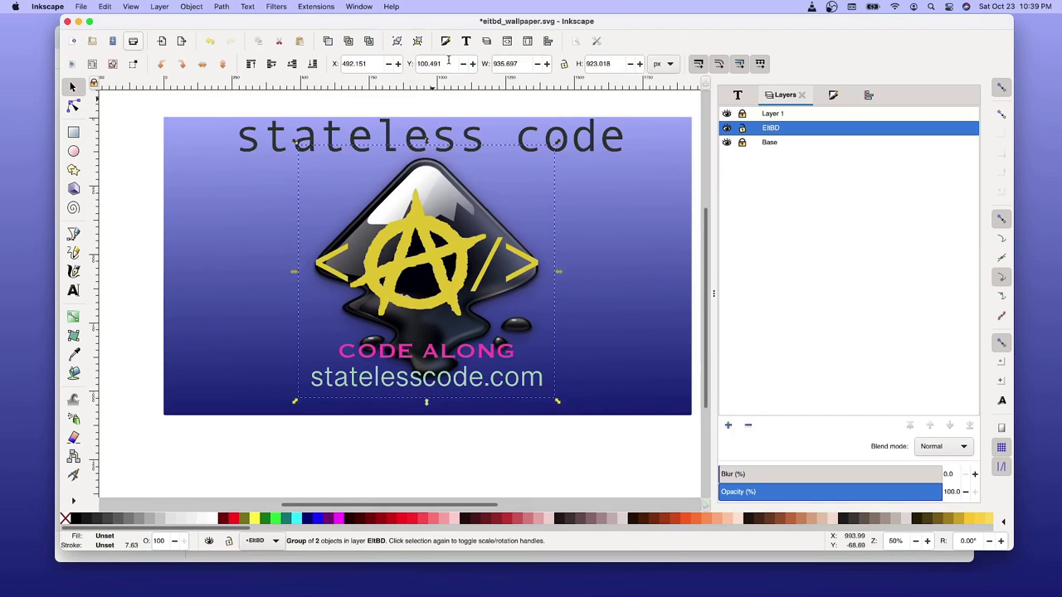
click(446, 137)
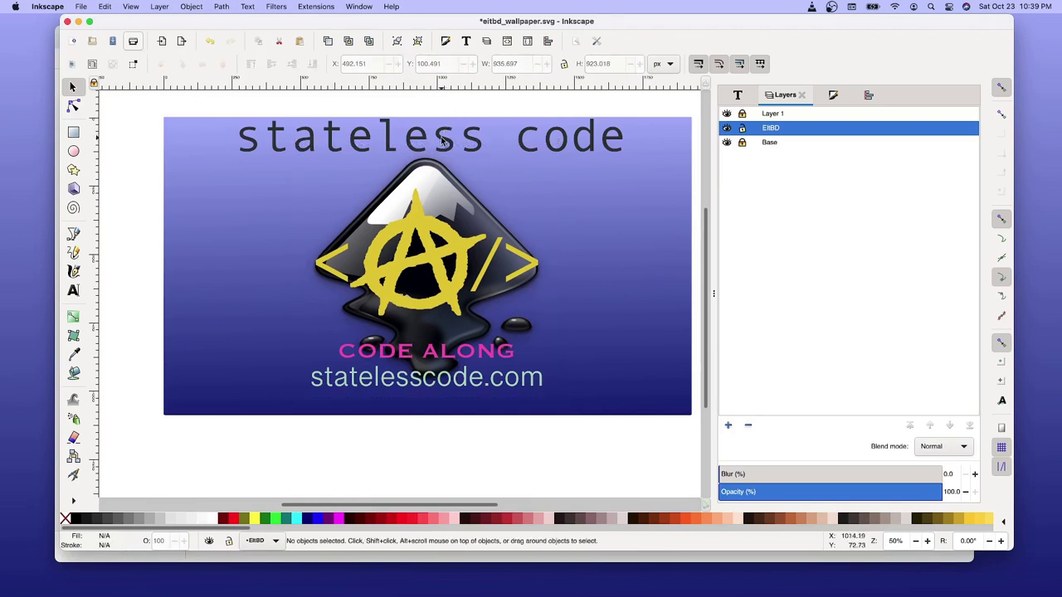
click(743, 129)
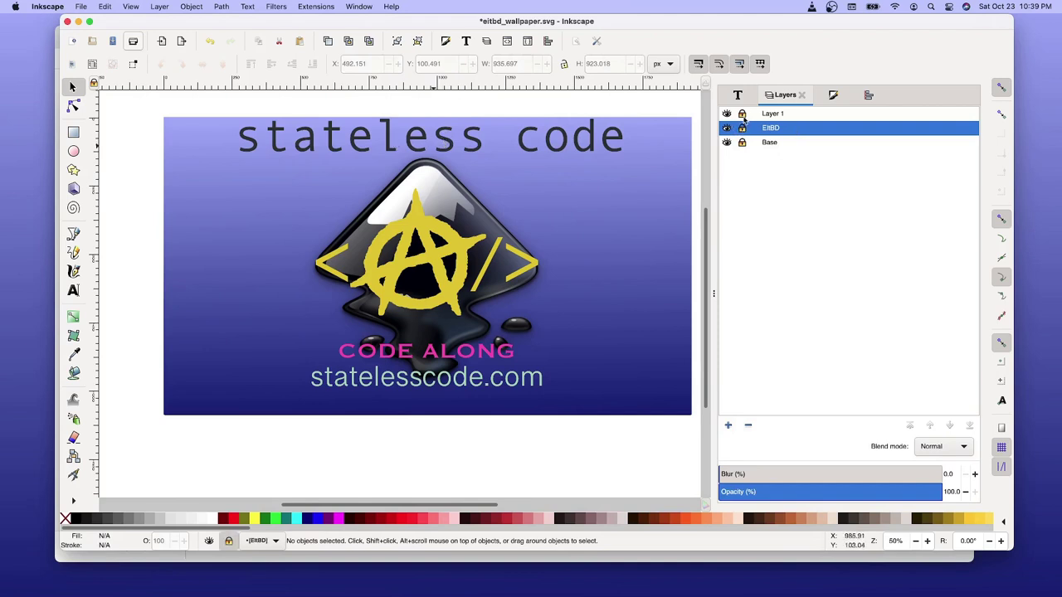
Move the 'stateless code' title group down to Y 10.169
click(476, 141)
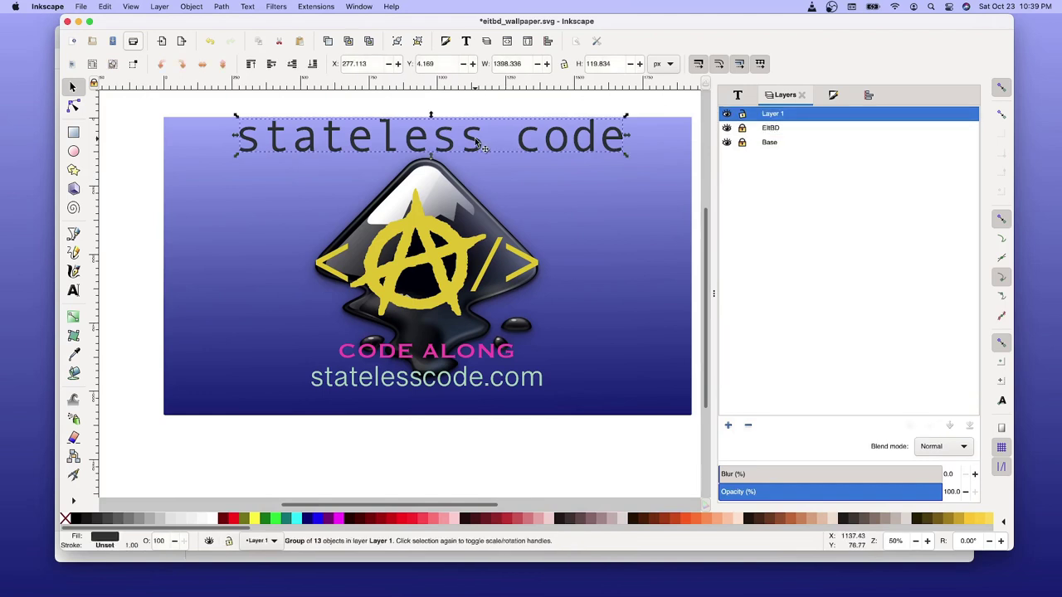
click(419, 64)
key(shift+Left)
text(10)
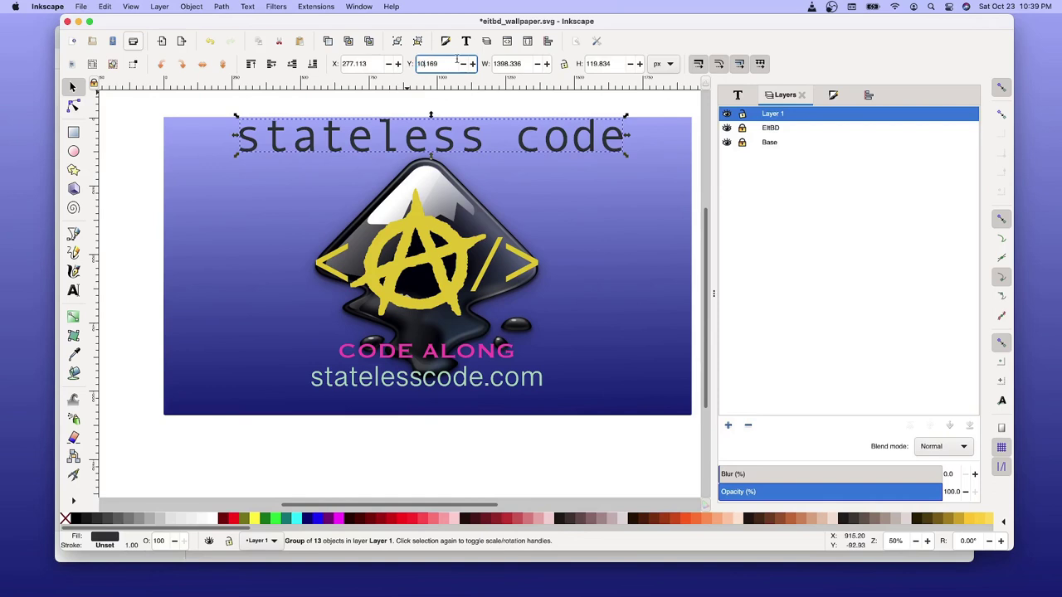
key(Return)
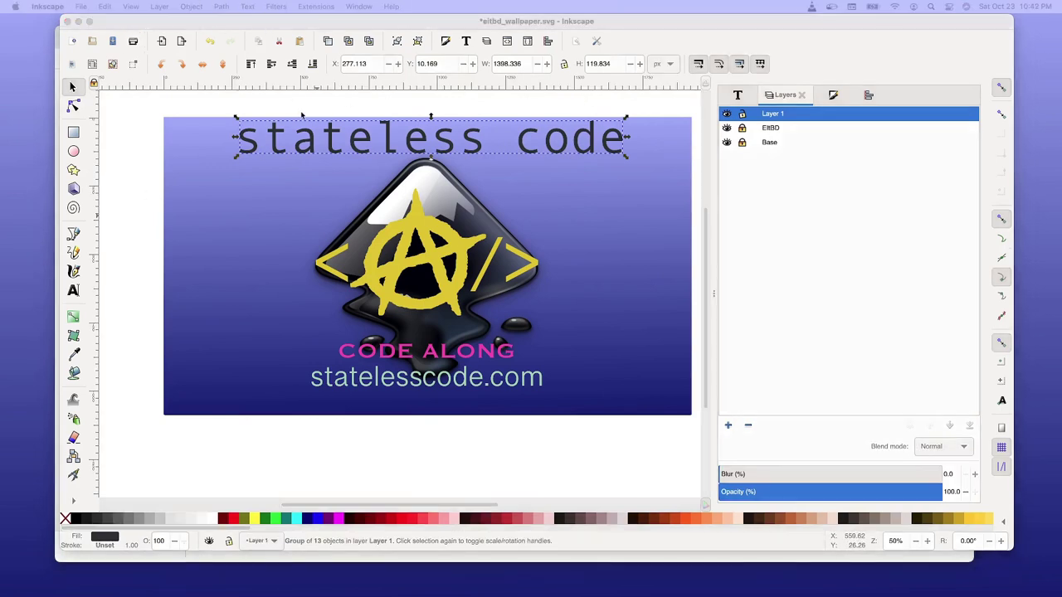
click(419, 147)
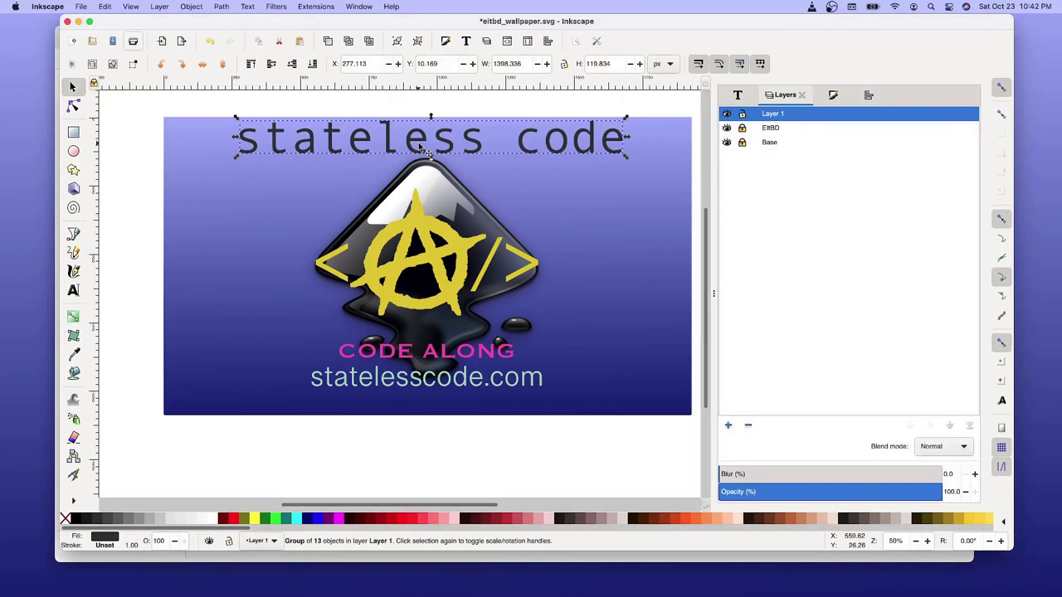
Centre the title on the page's vertical axis with Align and Distribute, then save
click(162, 8)
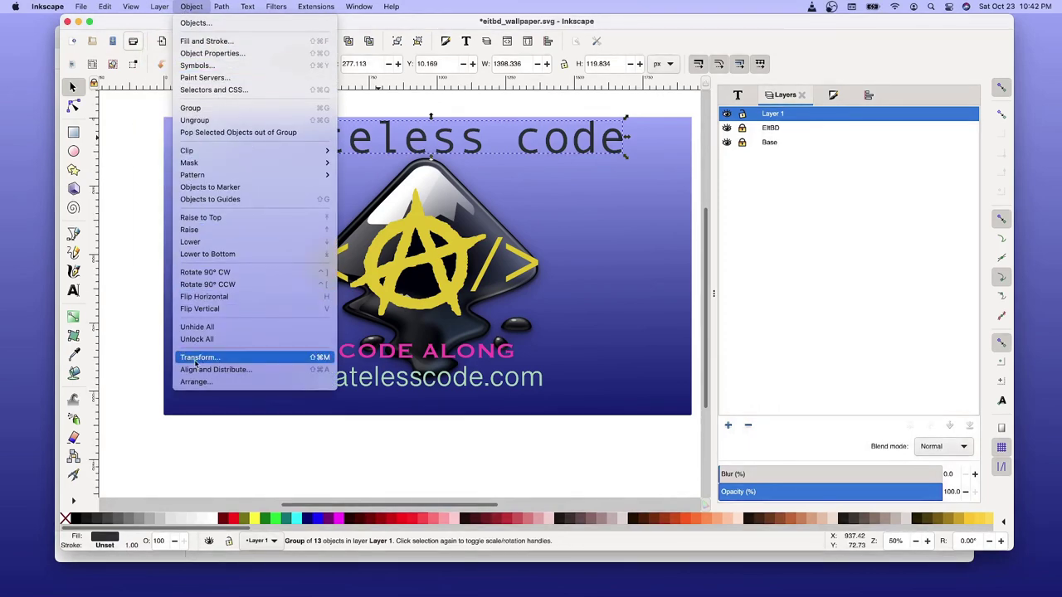
click(203, 370)
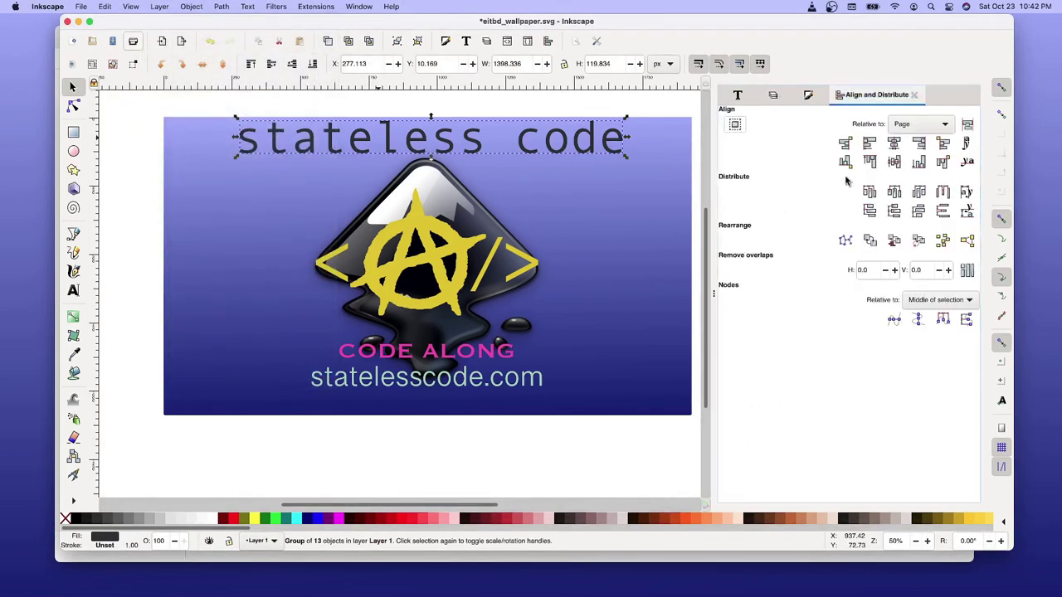
click(896, 144)
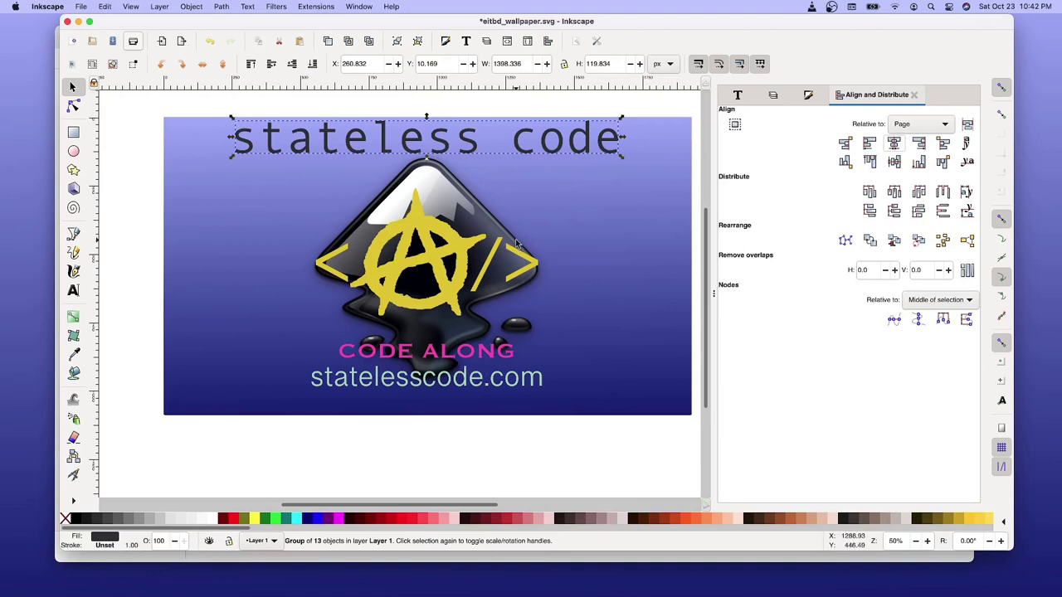
key(ctrl+s)
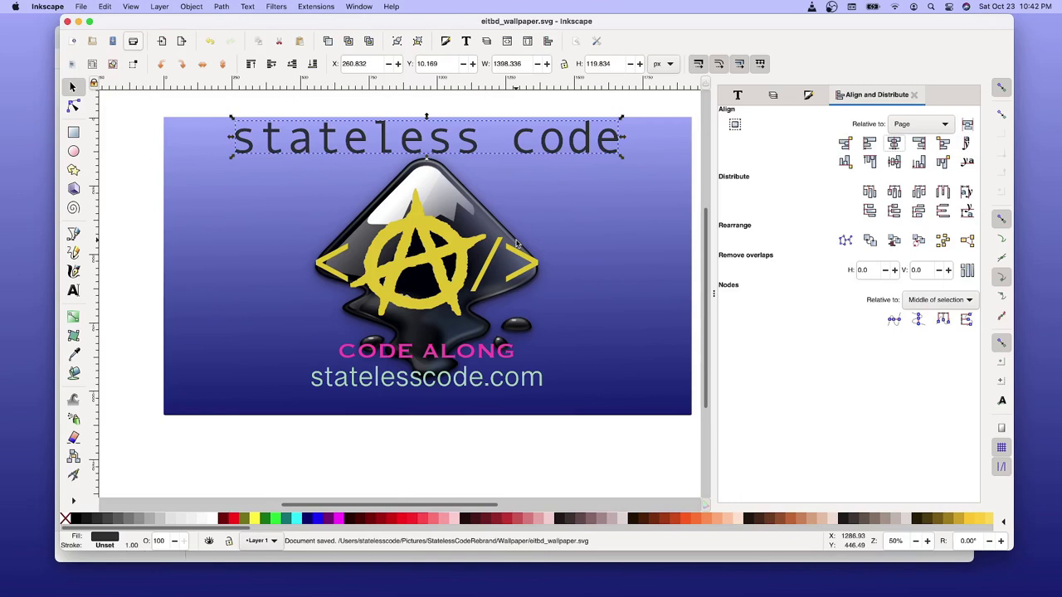